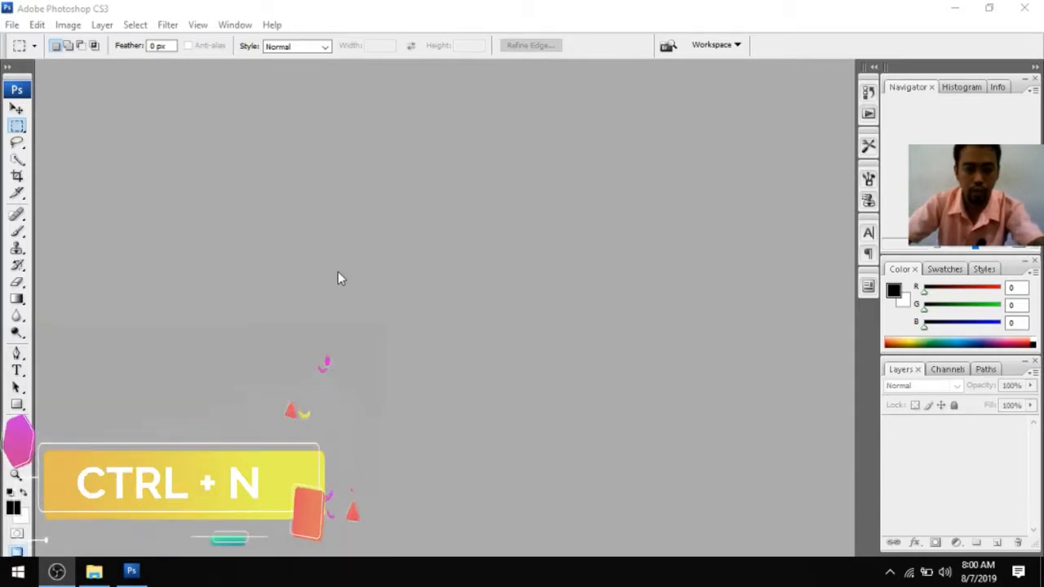
Create a new white RGB document, 8.5 by 11 inches at 72 pixels/inch
key("ctrl+n")
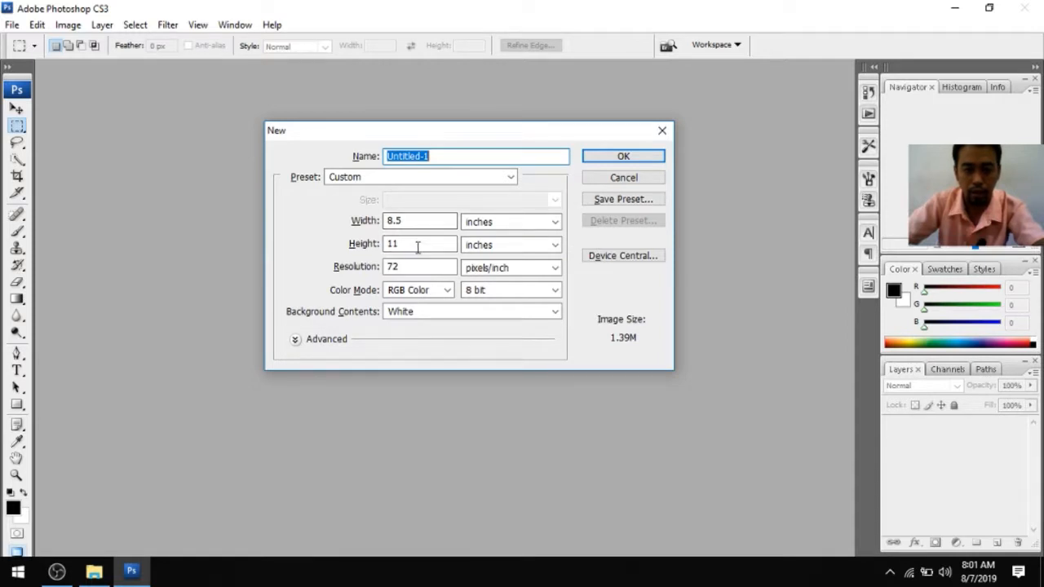
left_click(599, 160)
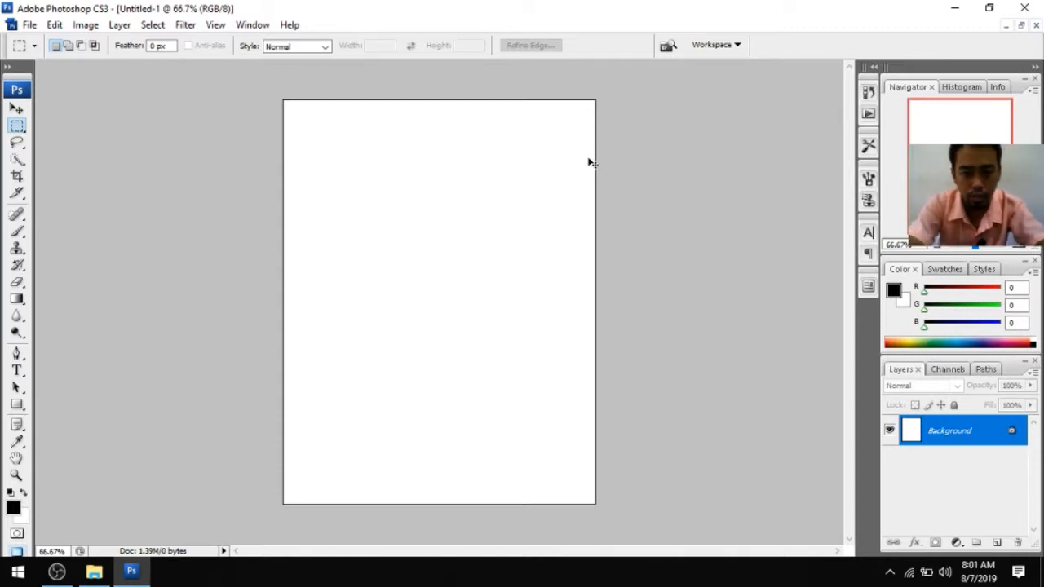
Open Penguins.jpg from the Sample Pictures folder in the Pictures library
key("ctrl+o")
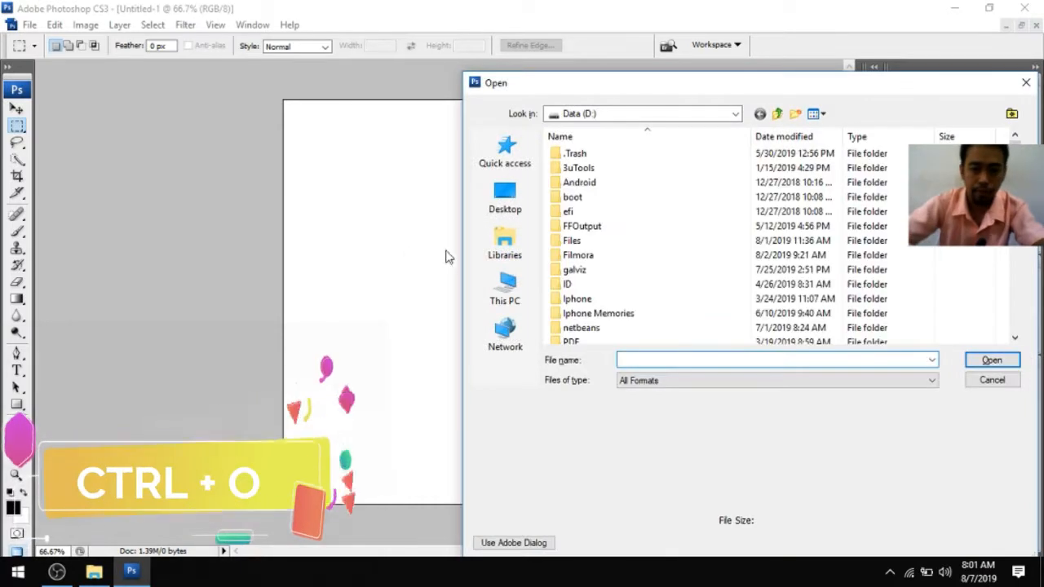
left_click(505, 243)
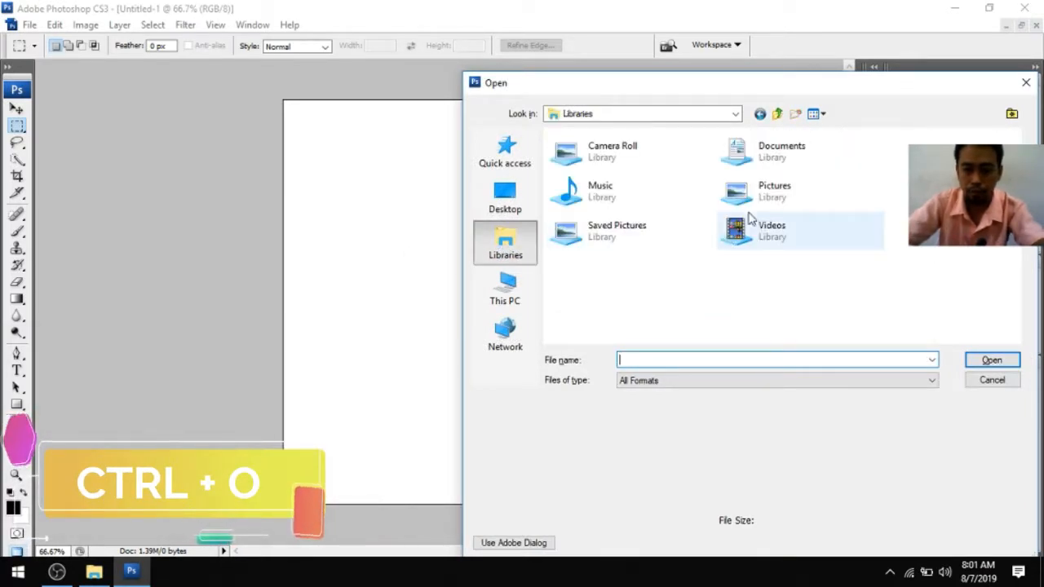
double_click(746, 194)
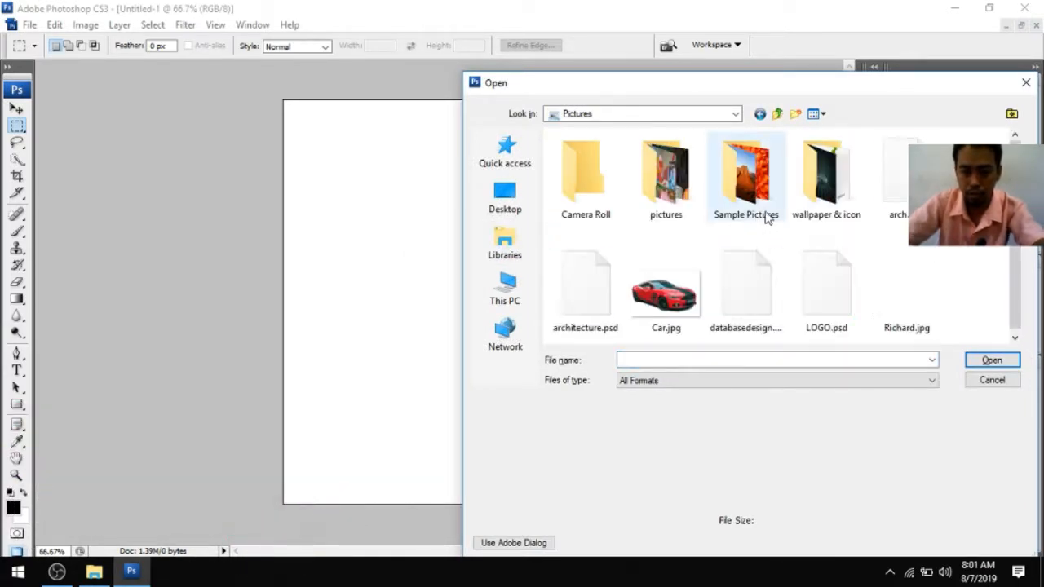
double_click(726, 191)
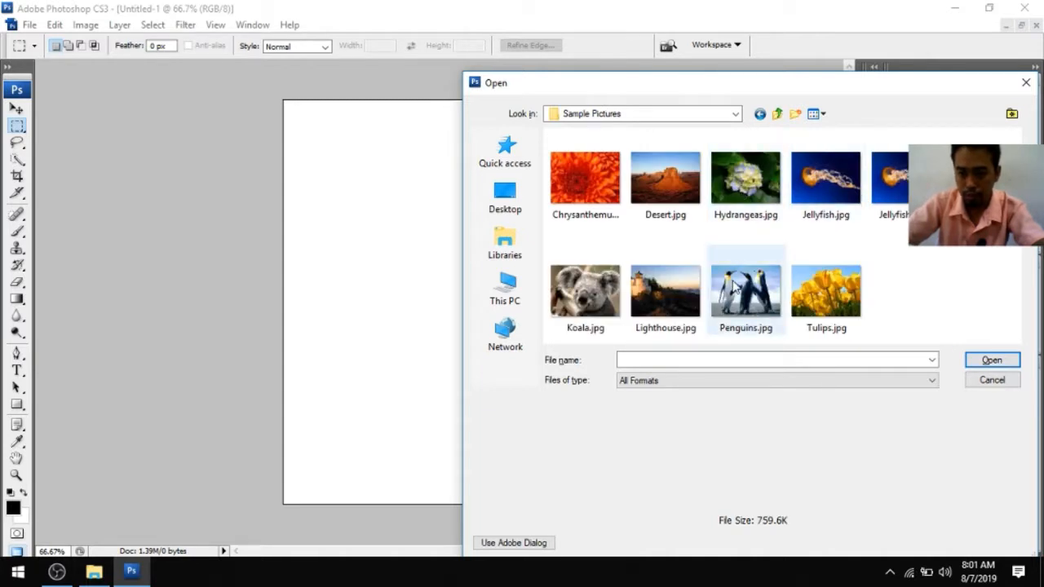
left_click(734, 285)
left_click(991, 361)
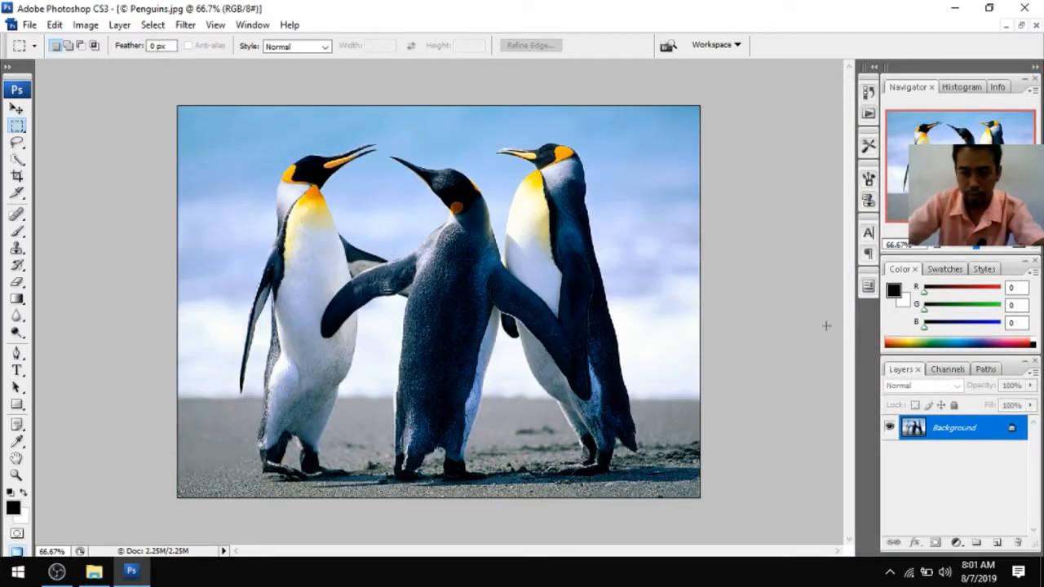
Open Lighthouse.jpg from the Sample Pictures folder
key("ctrl+o")
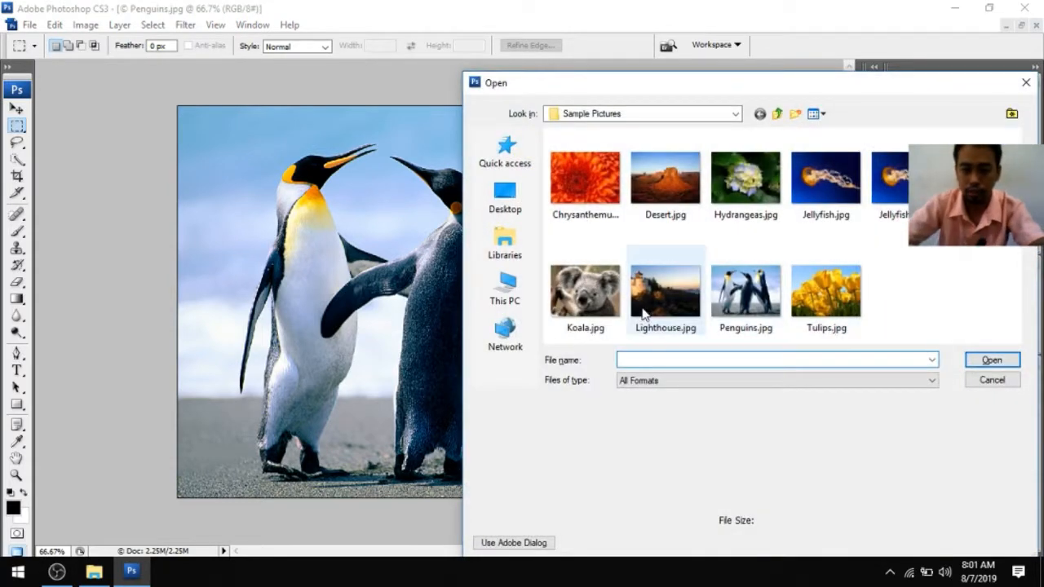
left_click(645, 313)
left_click(990, 361)
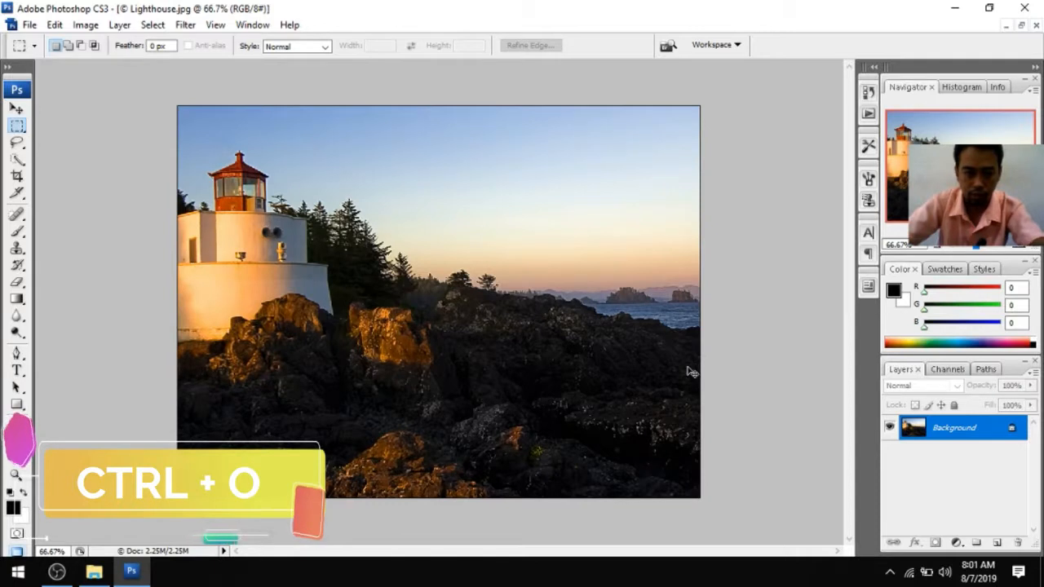
Copy the entire lighthouse image, close its file and paste the copy into the blank Untitled-1 document
key("ctrl+a")
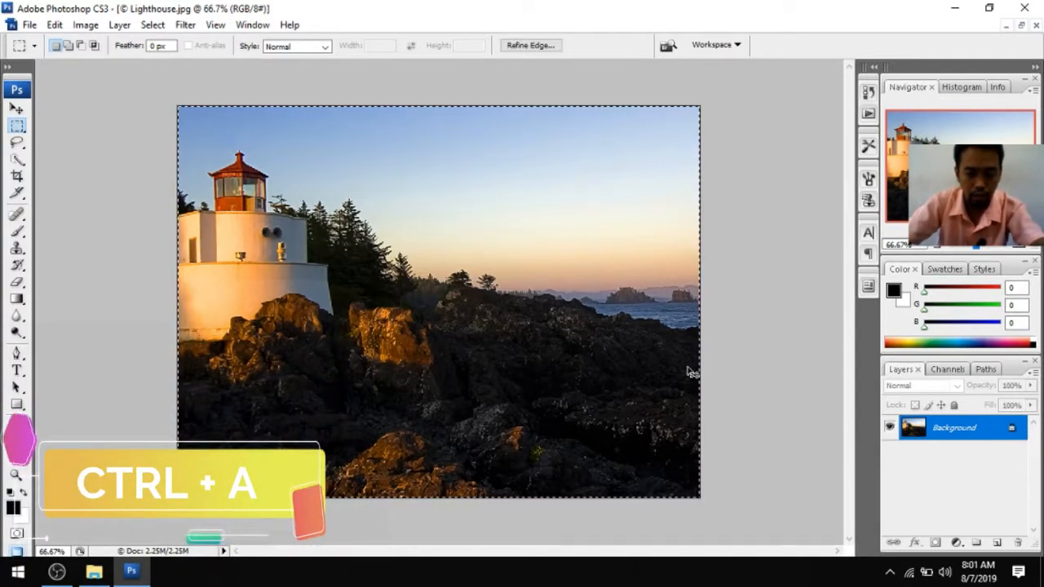
left_click(1036, 27)
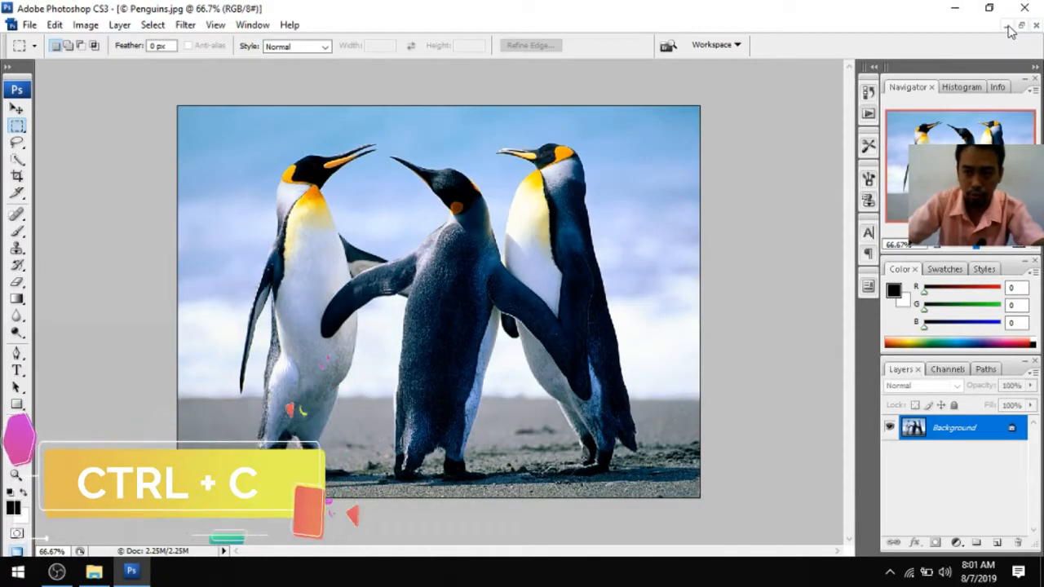
left_click(1008, 27)
key("ctrl+v")
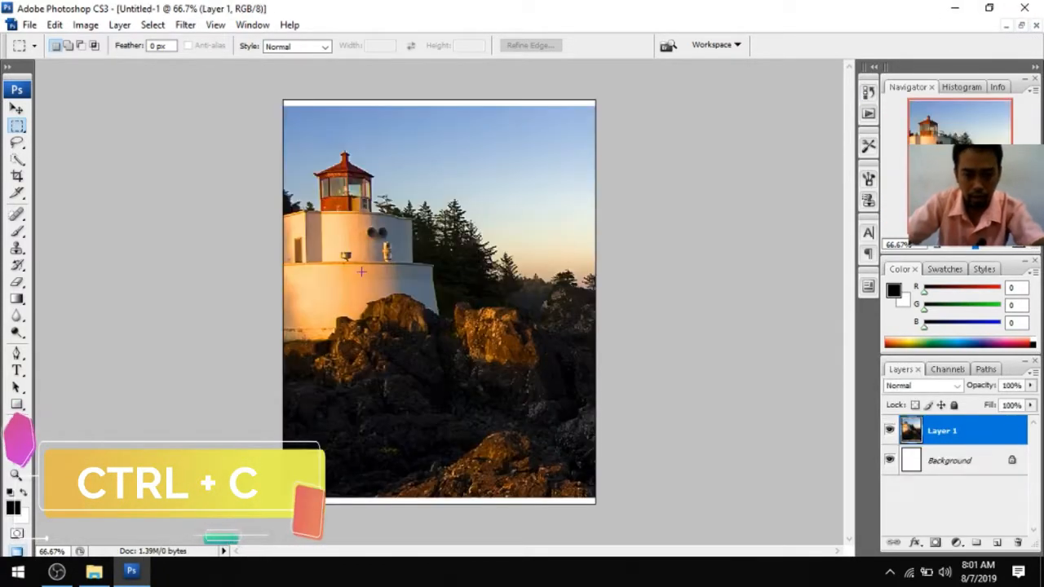
Return to Penguins.jpg, duplicate its Background layer as "Background copy" and make the duplicate the active layer
left_click(1008, 27)
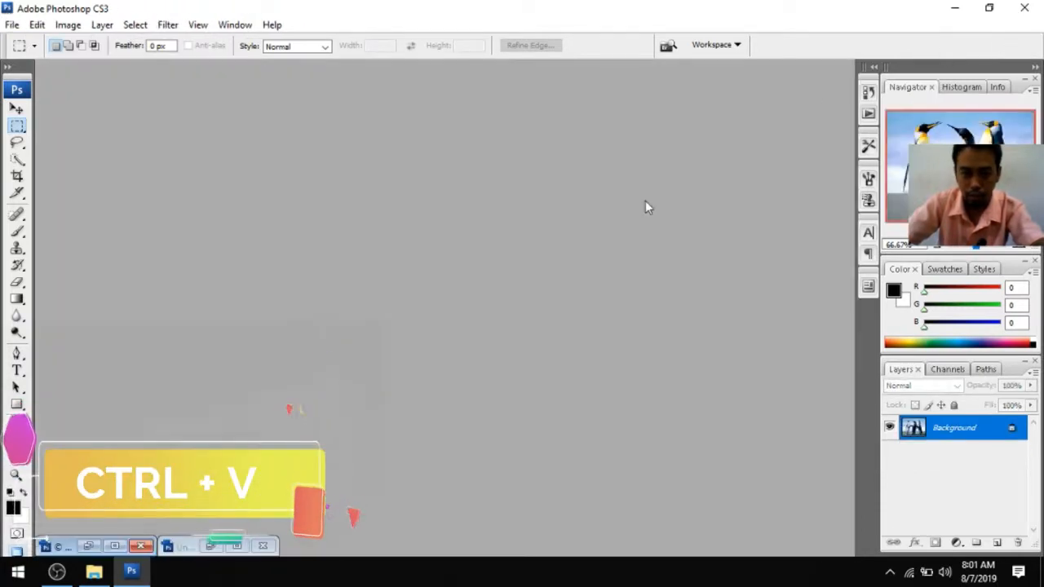
left_click(115, 546)
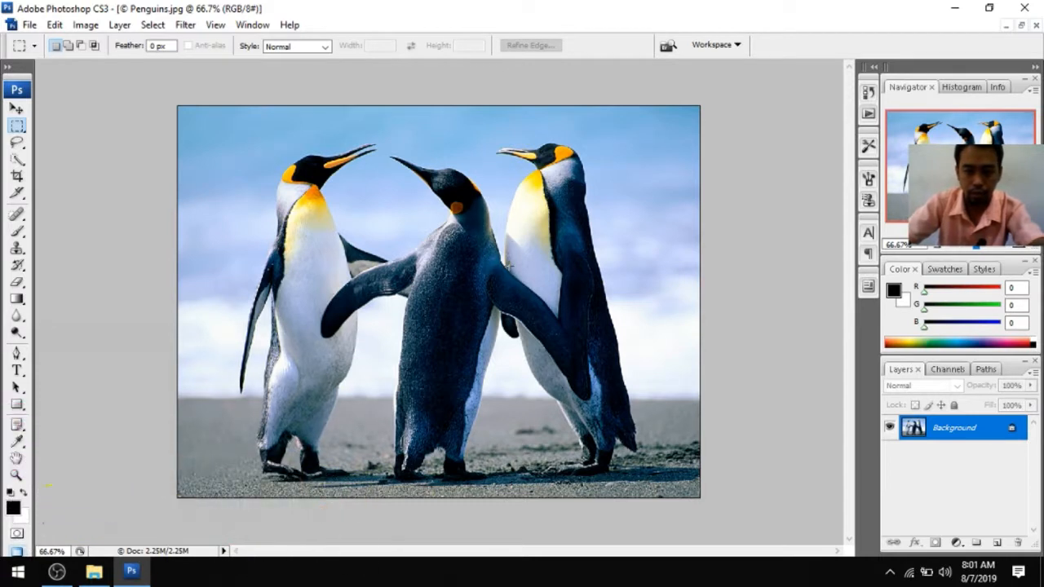
right_click(960, 430)
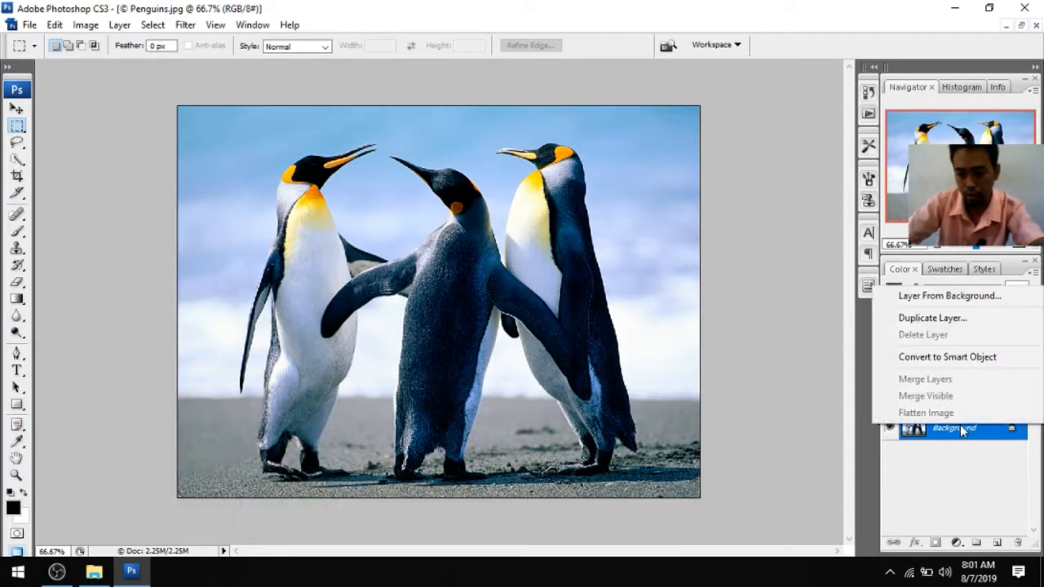
left_click(953, 327)
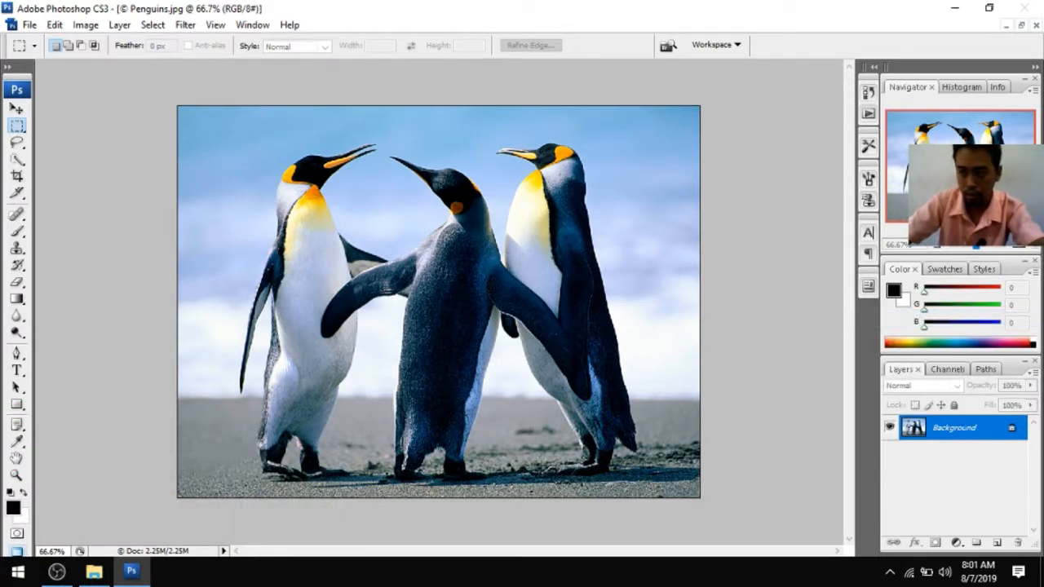
left_click_drag(820, 247, 560, 238)
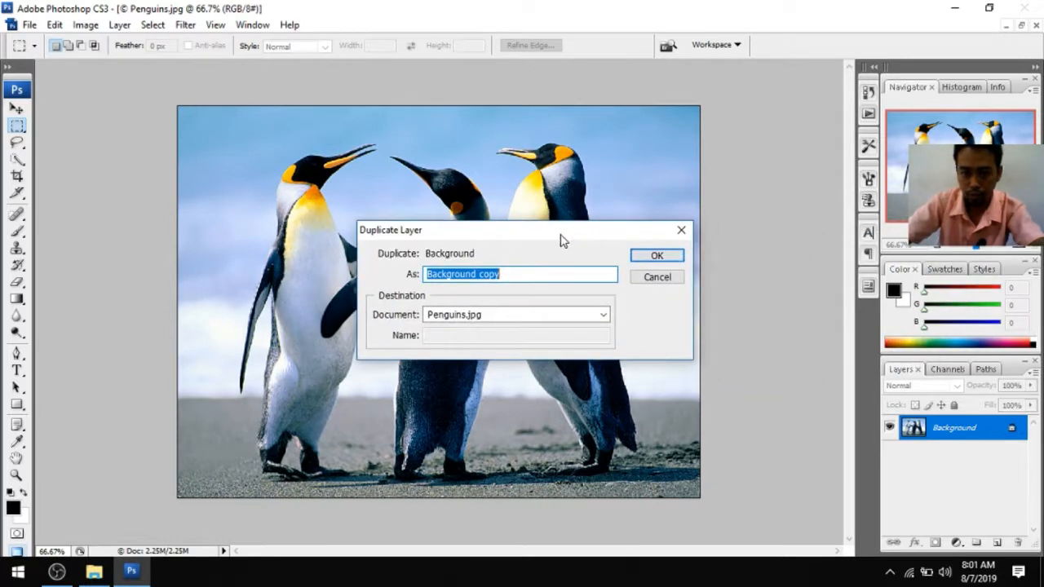
left_click(650, 256)
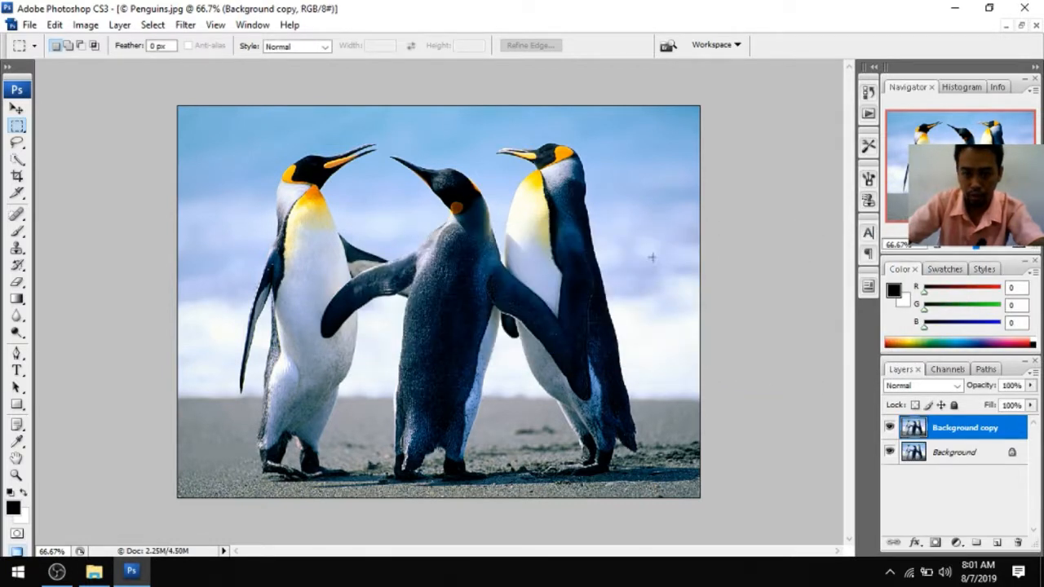
left_click(962, 456)
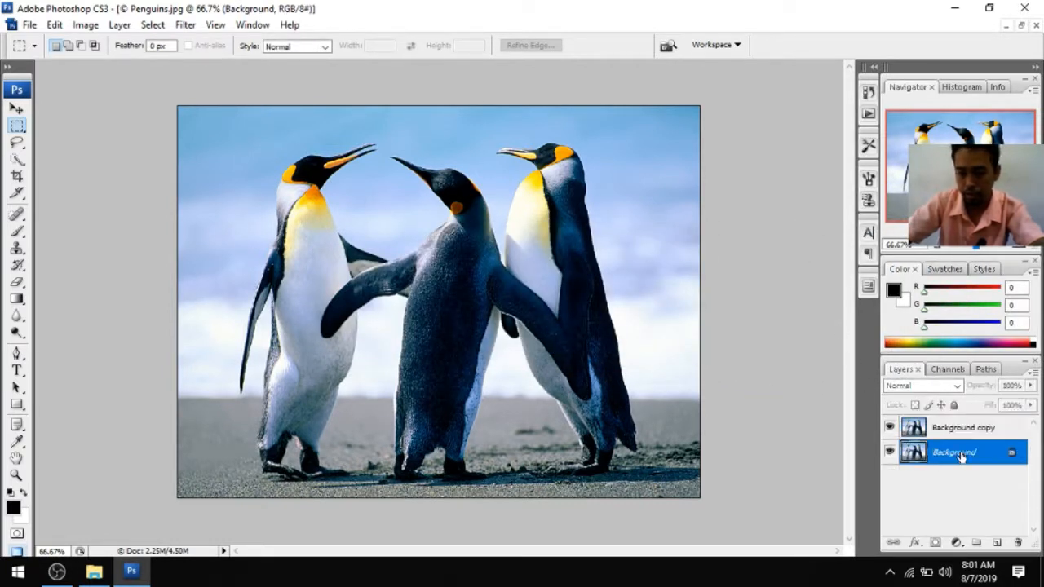
left_click(966, 429)
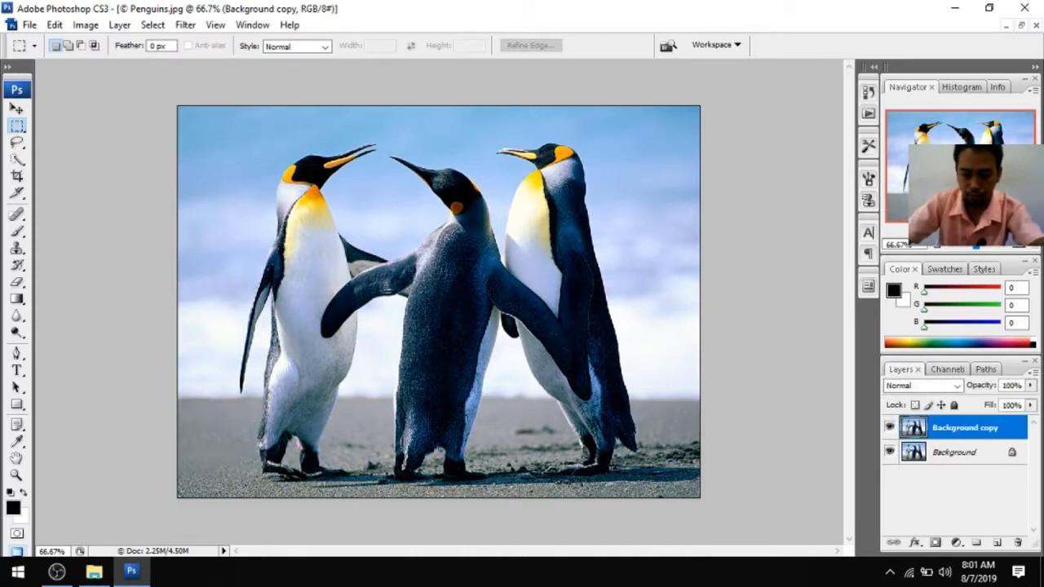
Start a Polygonal Lasso outline on the rightmost penguin, tracing up its back edge to the back of its head
scroll(472, 275, "up", 3)
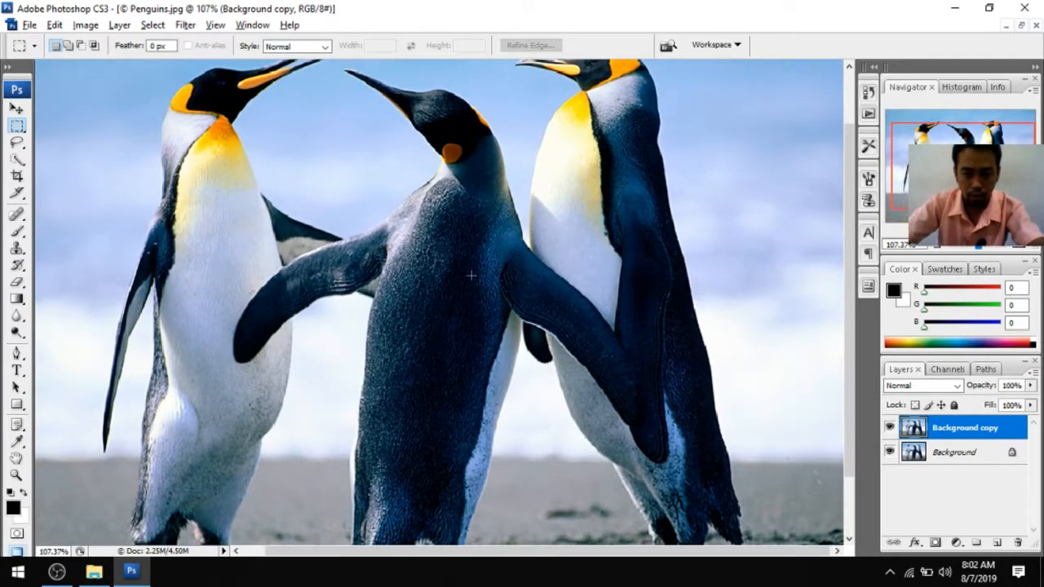
scroll(472, 275, "up", 3)
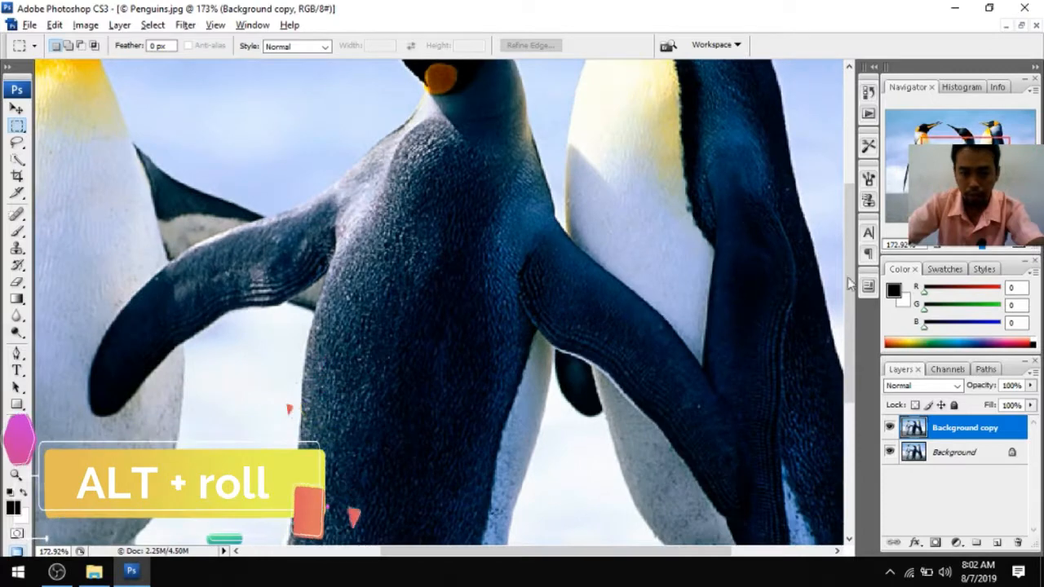
scroll(815, 302, "up", 4)
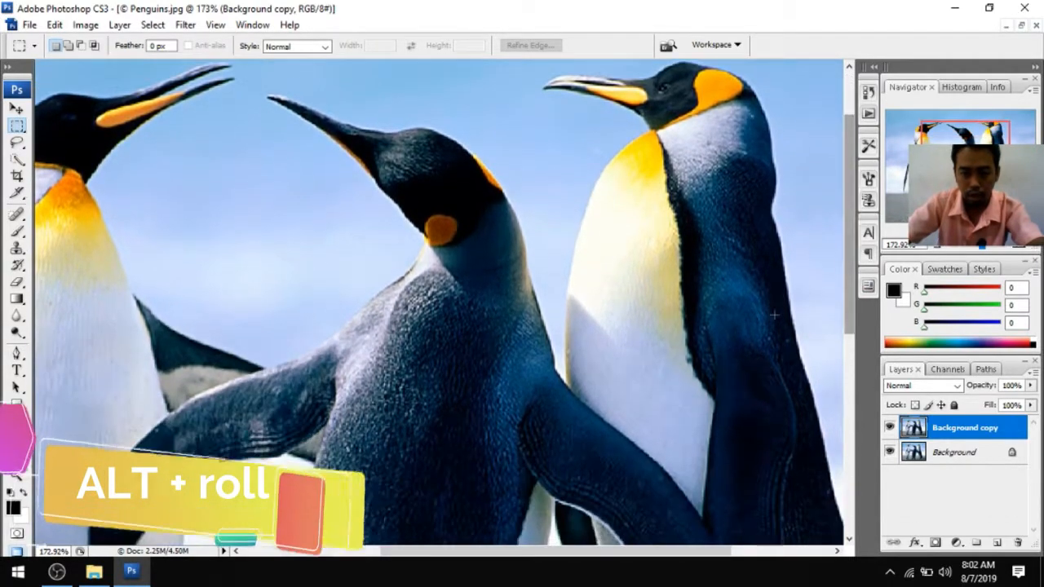
left_click_drag(564, 552, 620, 555)
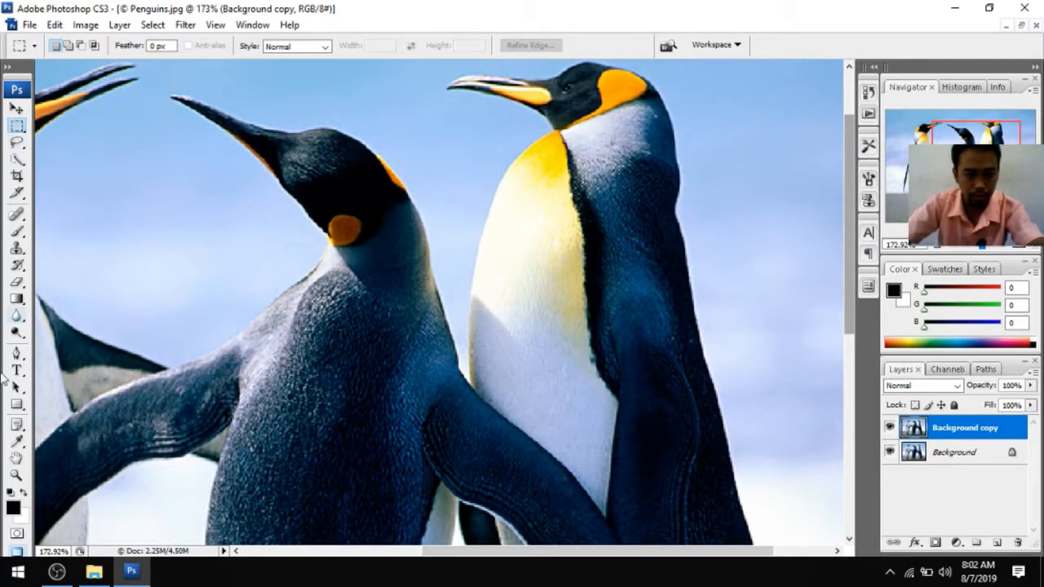
left_click(18, 145)
right_click(18, 145)
left_click(82, 159)
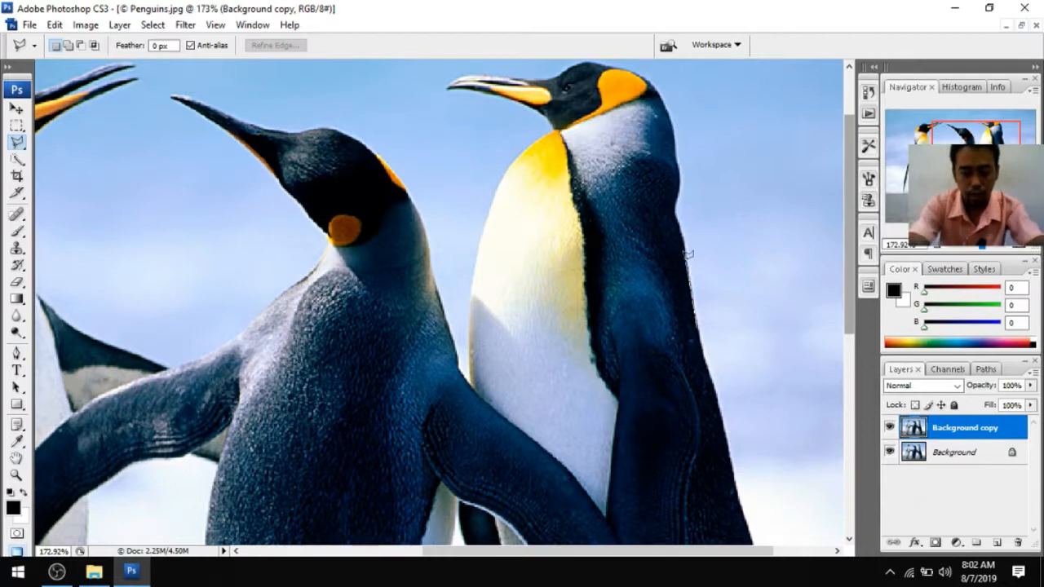
scroll(687, 254, "up", 1)
scroll(685, 261, "up", 1)
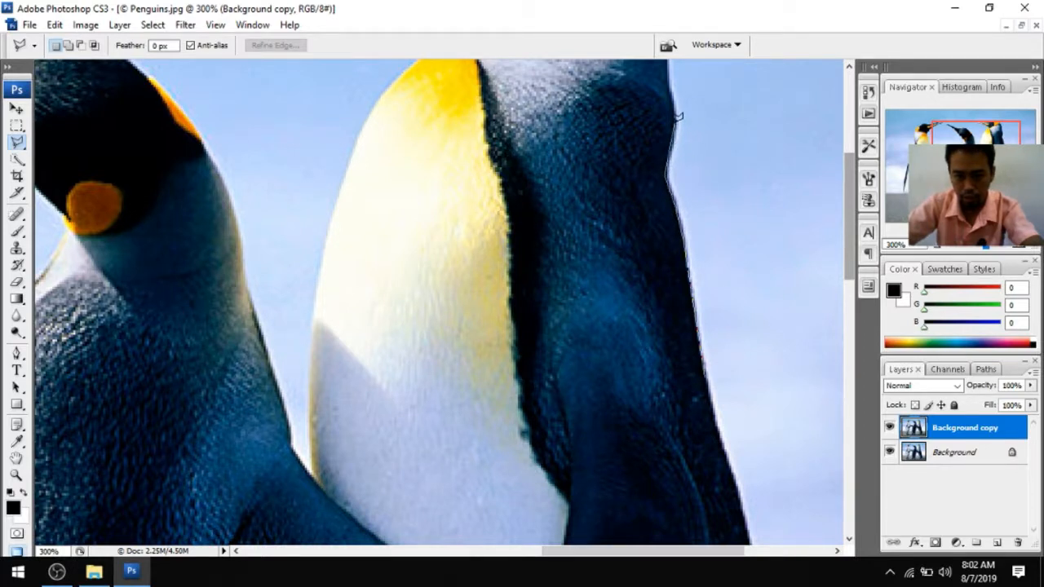
left_click_drag(671, 102, 655, 243)
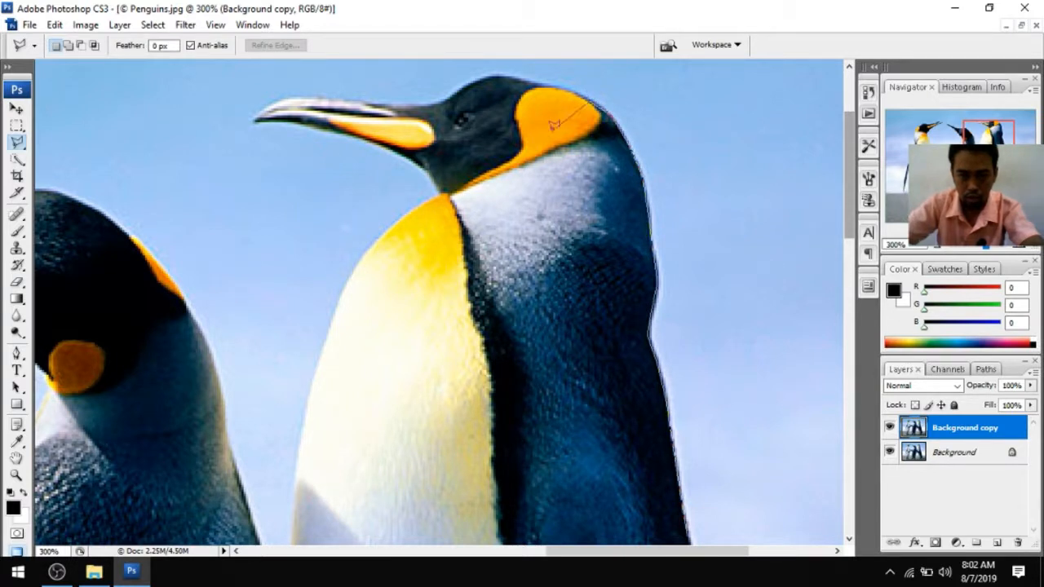
Continue the lasso outline over the rightmost penguin's crown, around its beak and along the throat to the top of the chest
scroll(555, 94, "up", 1)
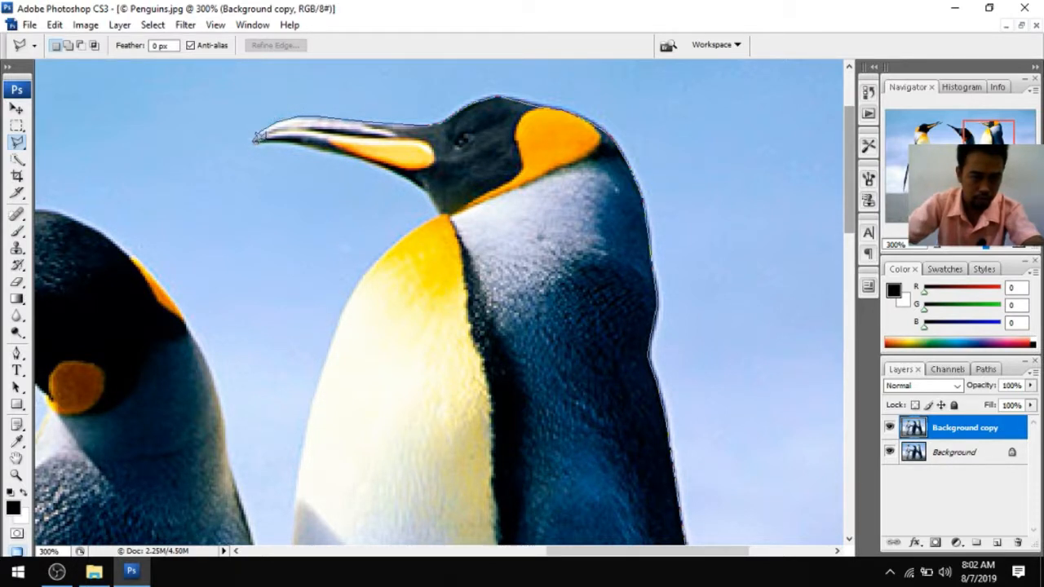
left_click(256, 137)
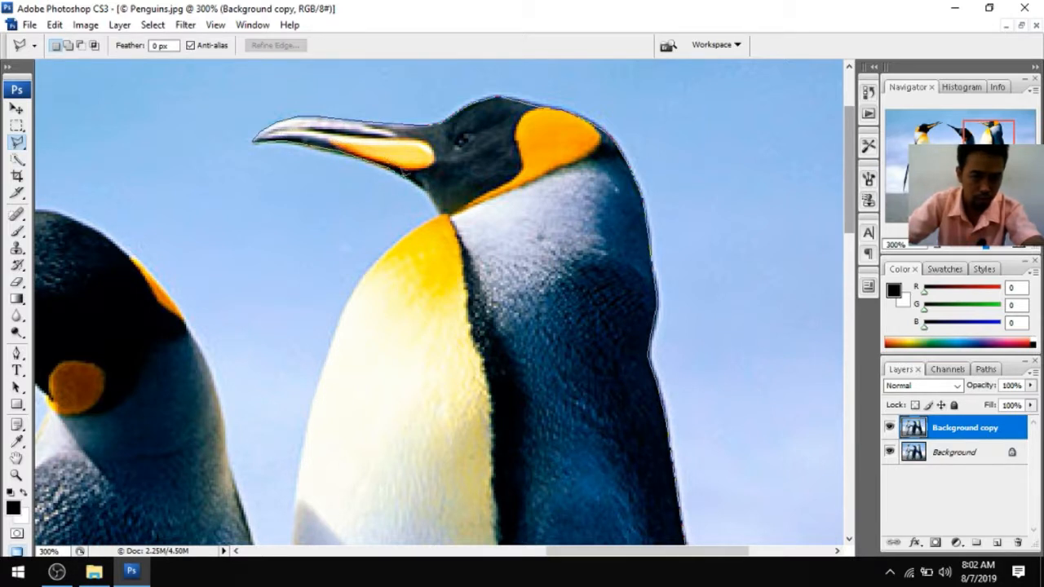
left_click(442, 214)
left_click_drag(442, 214, 487, 179)
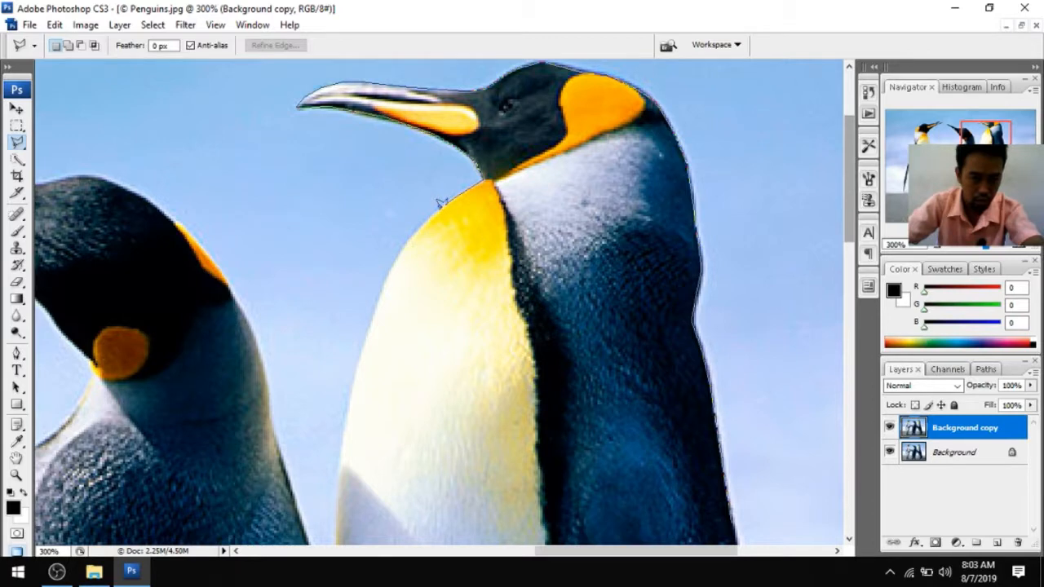
Continue the lasso outline from the rightmost penguin's chest down the front of its belly to the edge of the shadow
left_click_drag(441, 202, 464, 171)
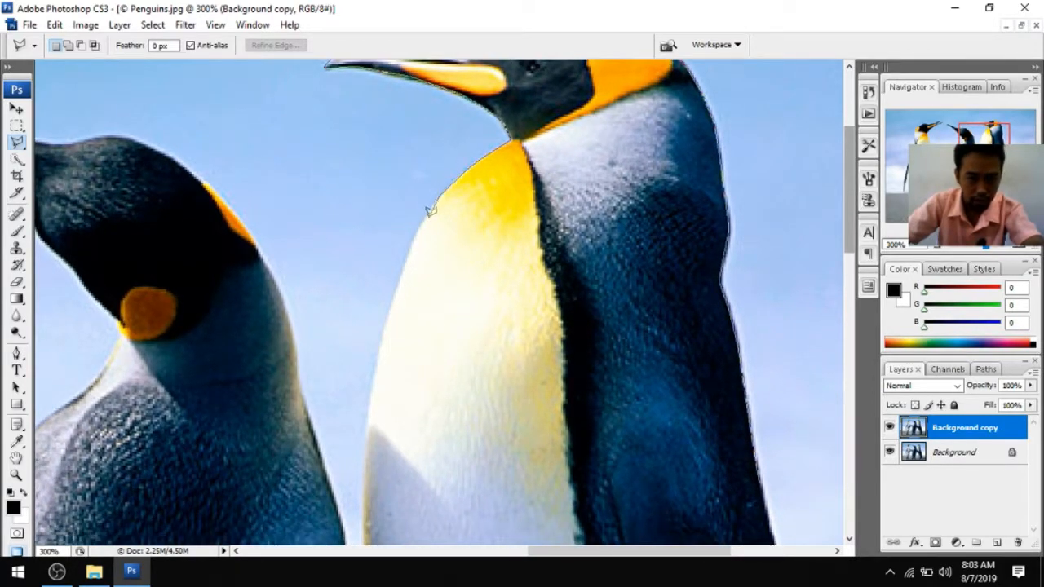
left_click_drag(420, 222, 437, 176)
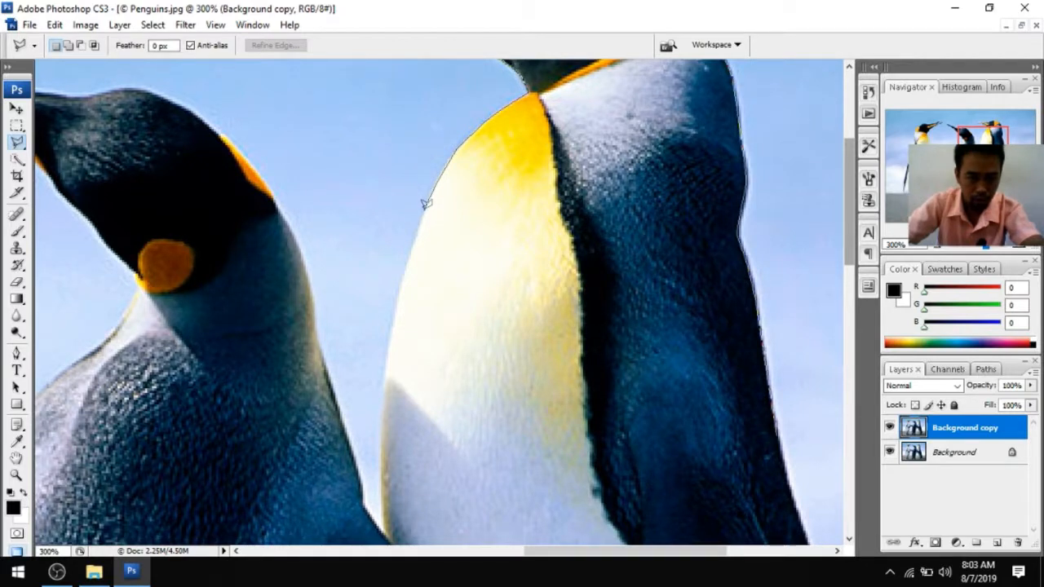
left_click(394, 308)
left_click_drag(396, 273, 411, 175)
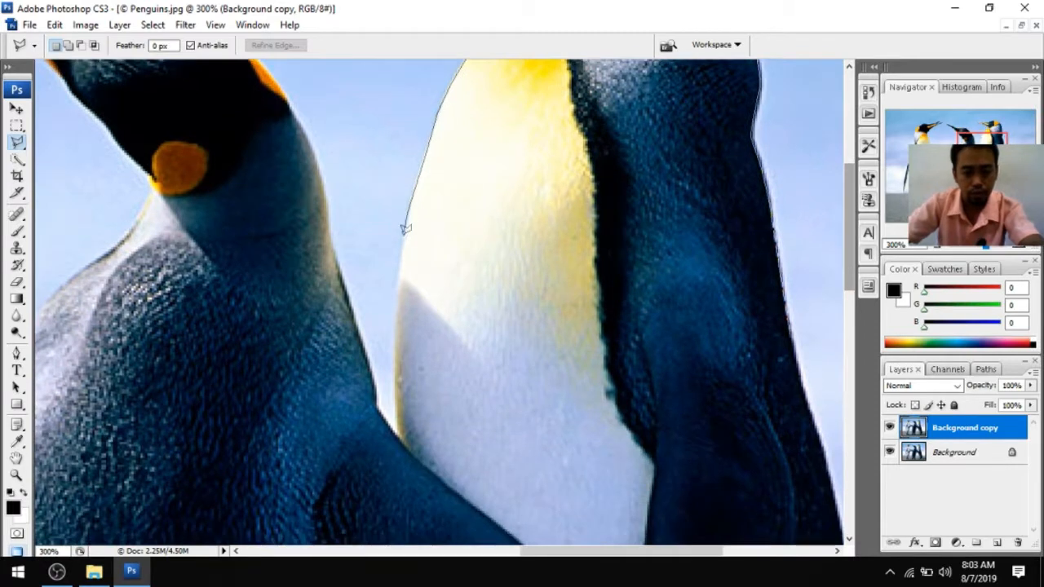
left_click(399, 282)
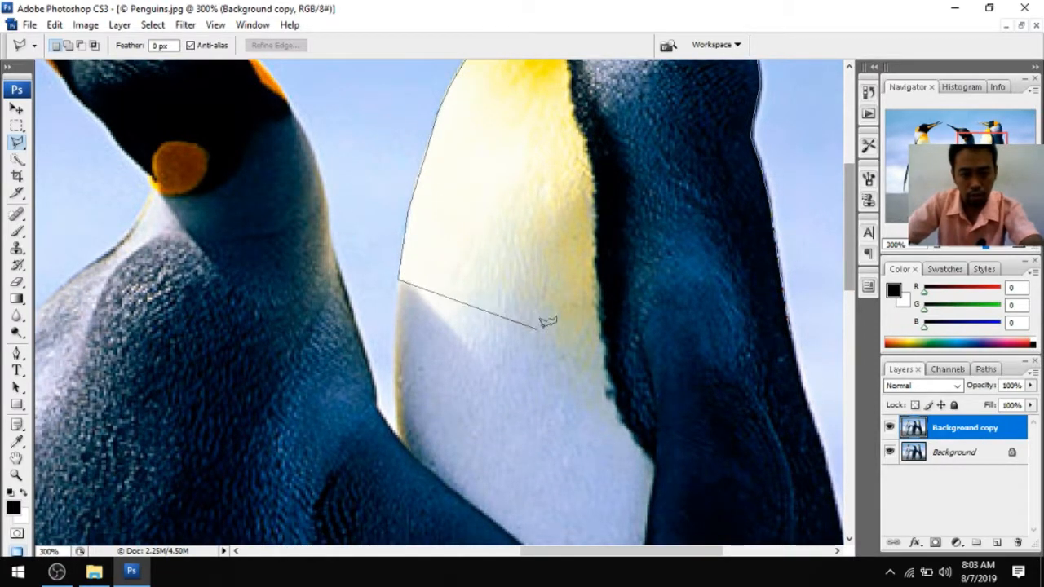
Carry the lasso outline across the rightmost penguin's belly and wing to its back edge and close the selection
left_click(462, 328)
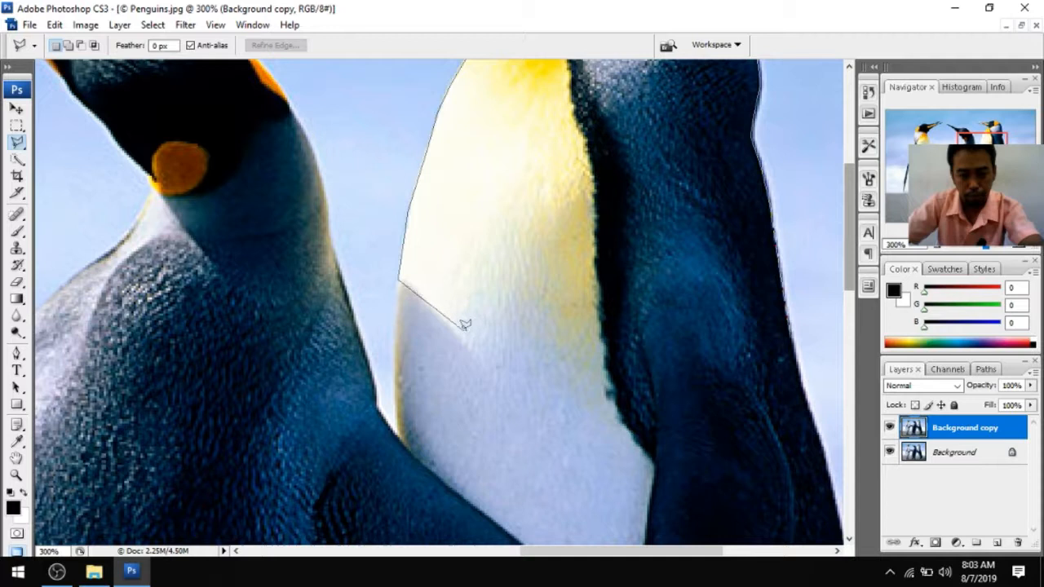
left_click(624, 344)
left_click_drag(727, 326, 526, 336)
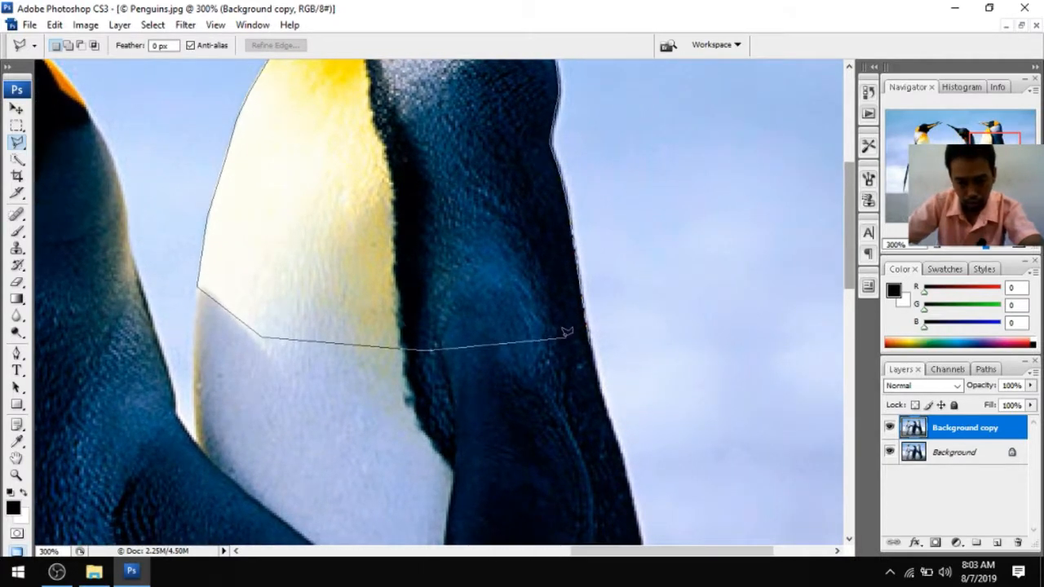
double_click(593, 341)
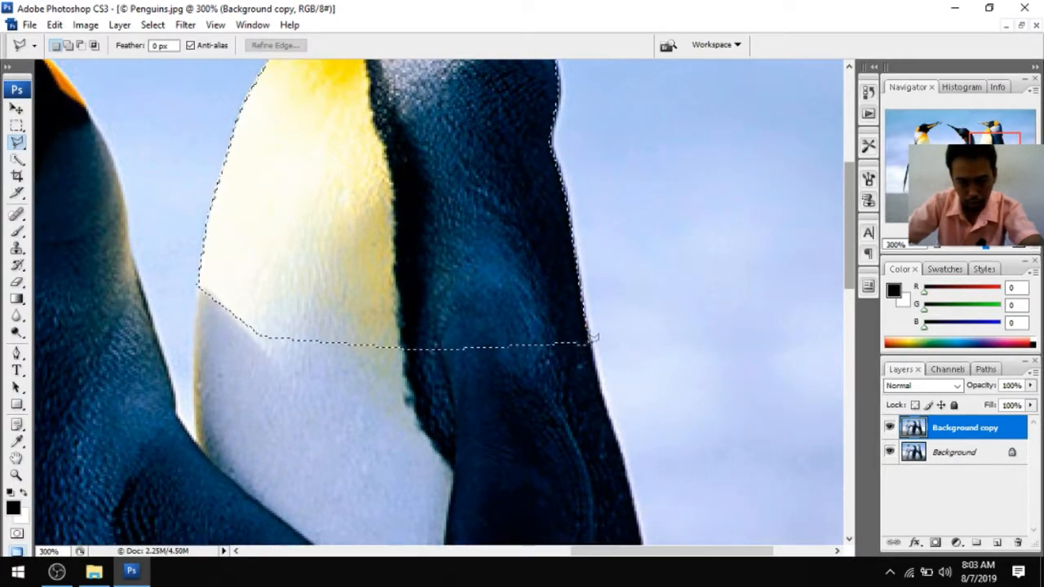
Copy the selected upper body of the rightmost penguin and paste it into the Untitled-1 lighthouse document
scroll(566, 258, "up", 2)
scroll(565, 258, "up", 6)
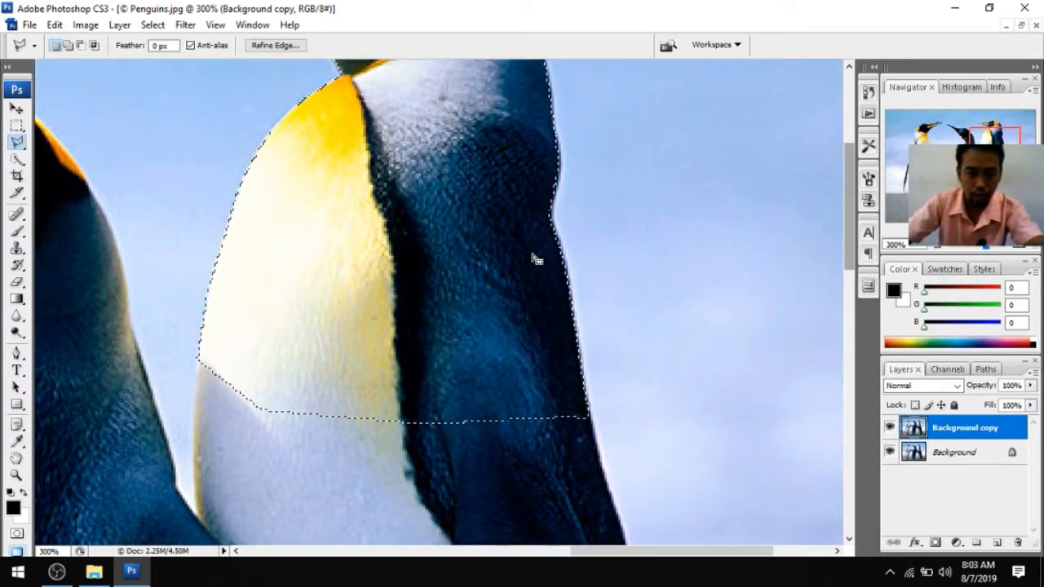
key("ctrl+c")
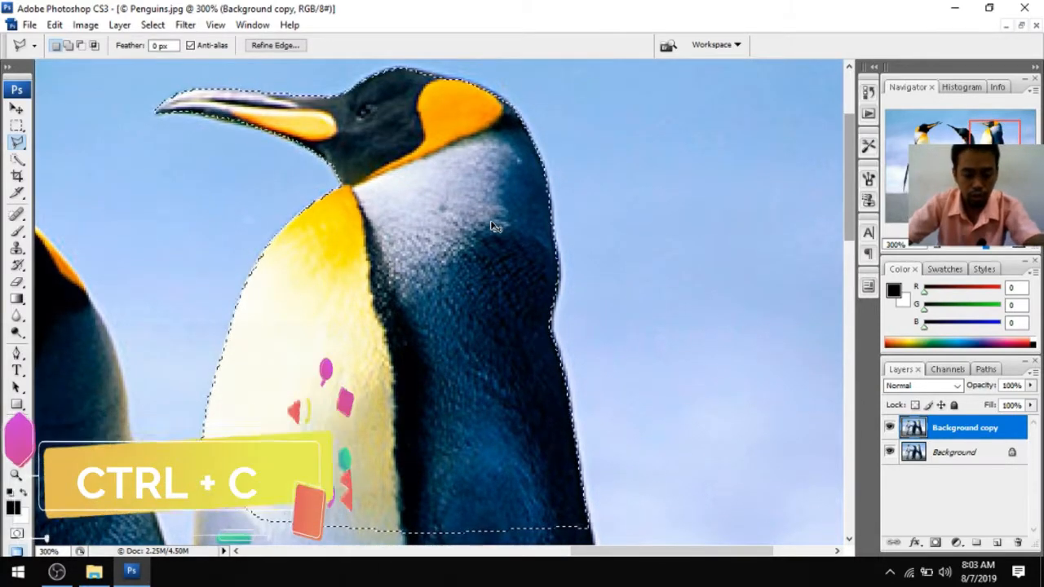
left_click(1008, 25)
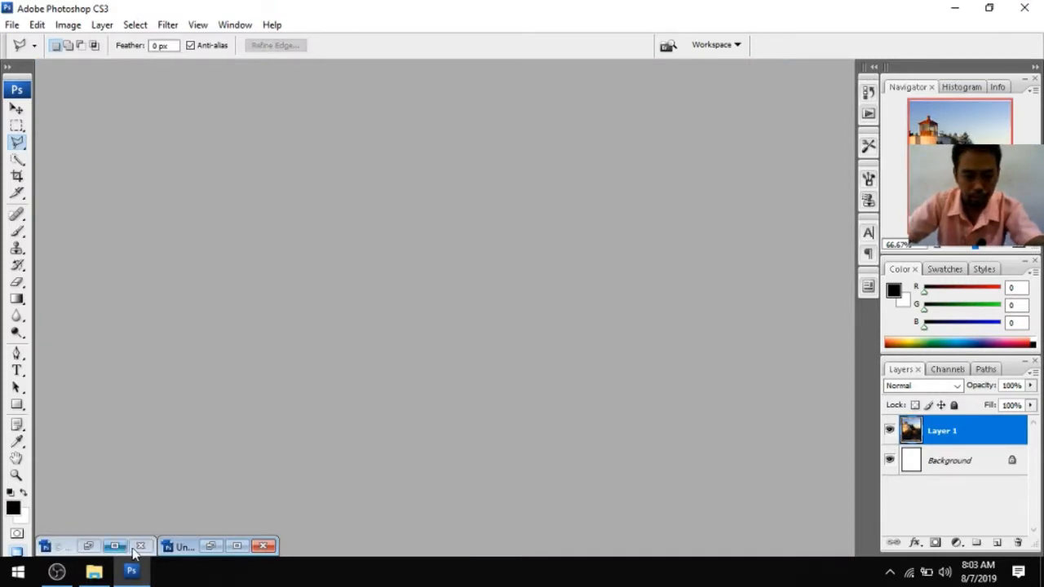
left_click(237, 546)
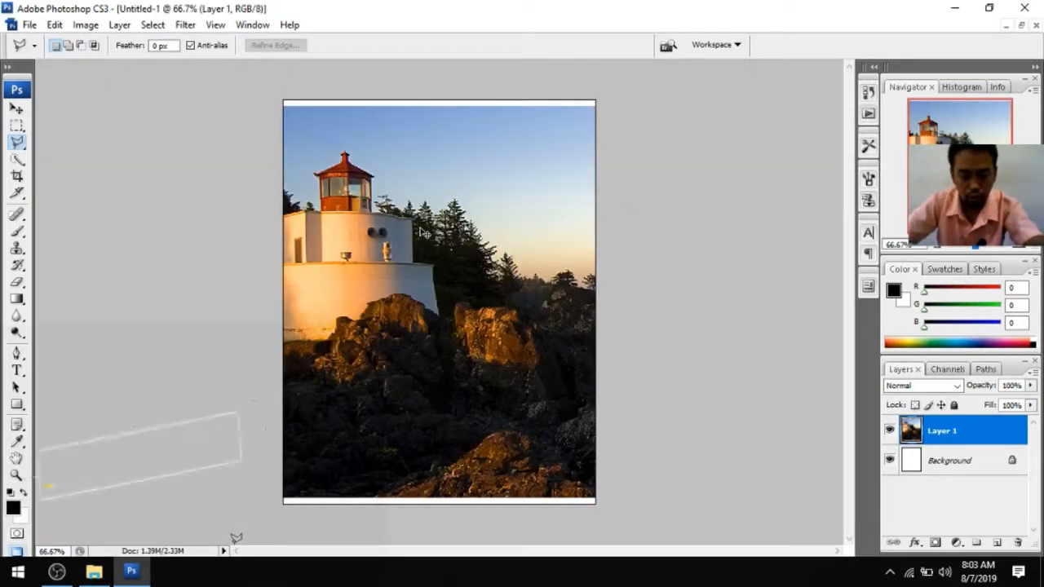
key("ctrl+v")
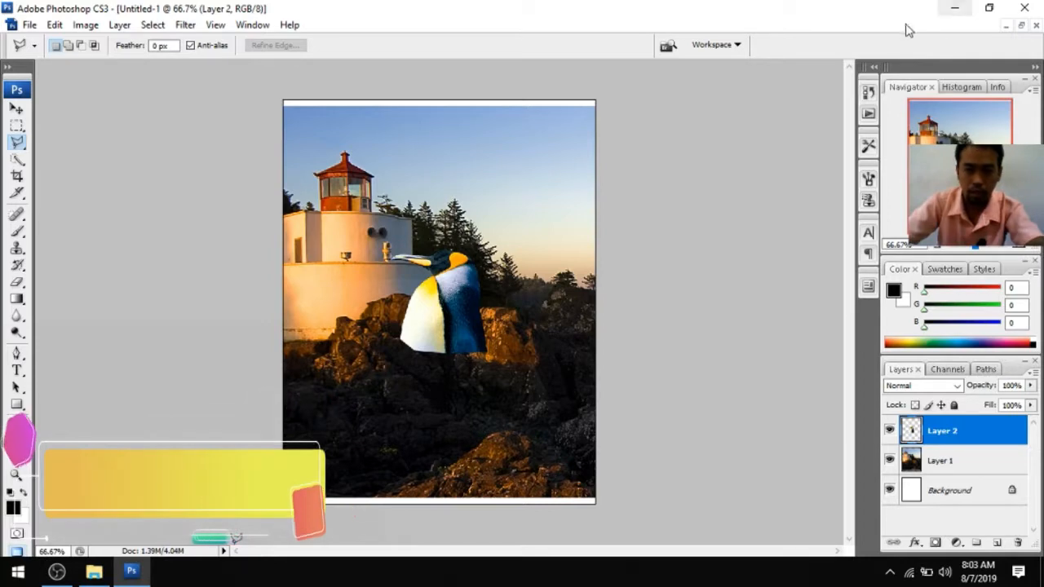
Return to Penguins.jpg and start a Polygonal Lasso outline on the leftmost penguin, from above its flipper up the chest front to the throat
left_click(1007, 26)
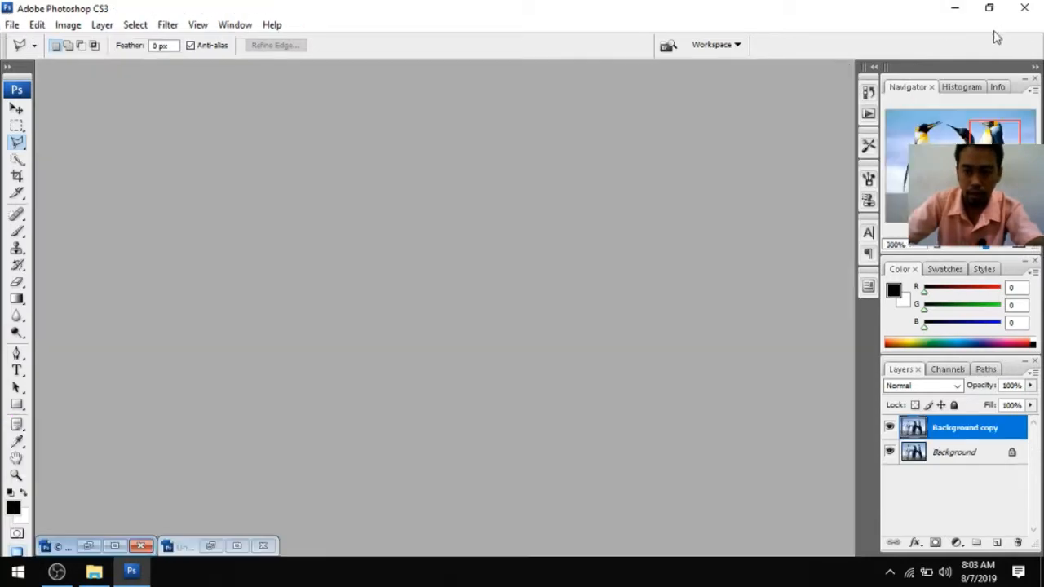
left_click(115, 546)
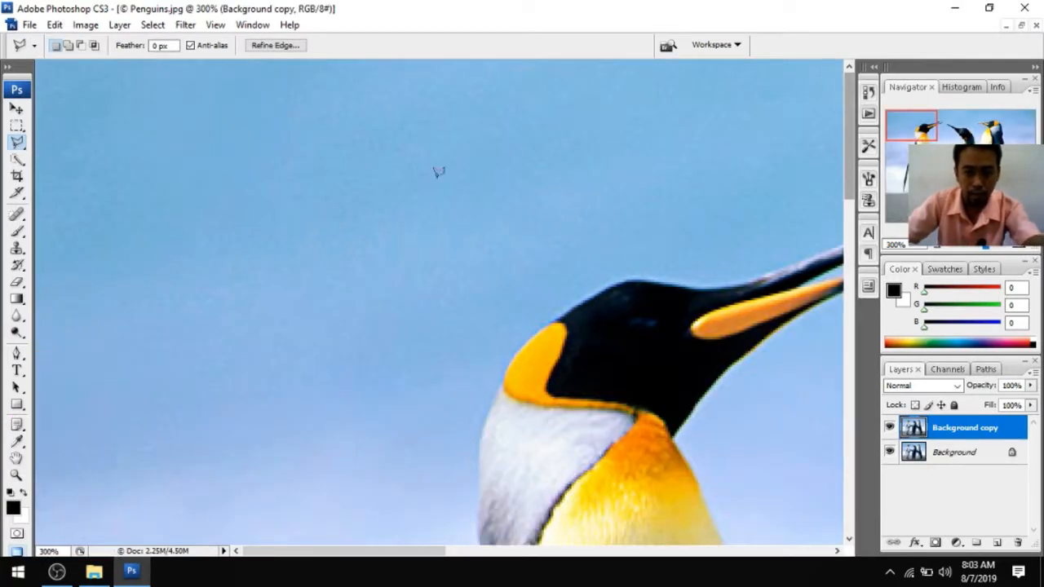
scroll(439, 173, "down", 4)
left_click_drag(612, 270, 462, 189)
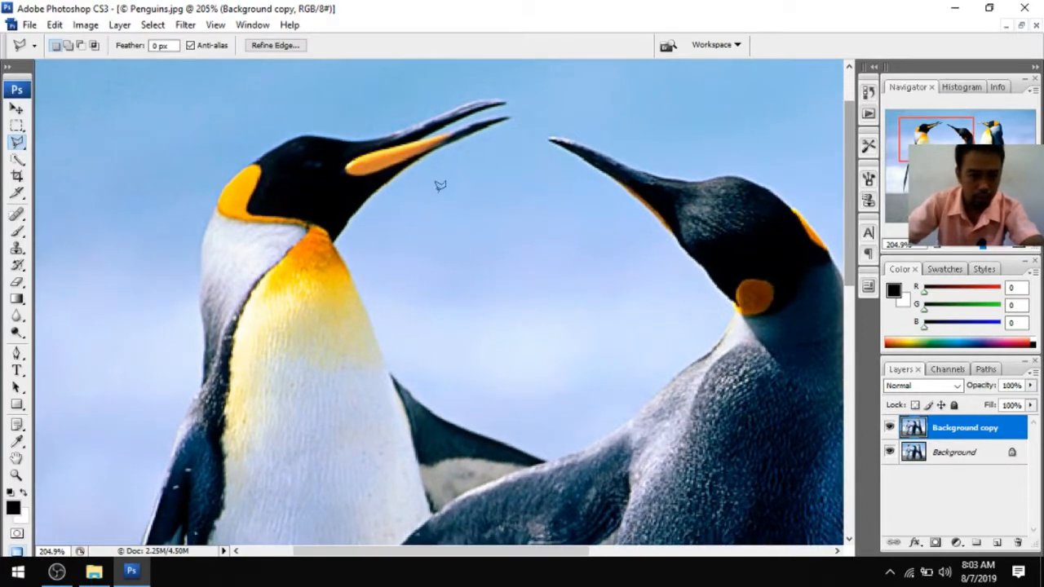
scroll(372, 297, "up", 2)
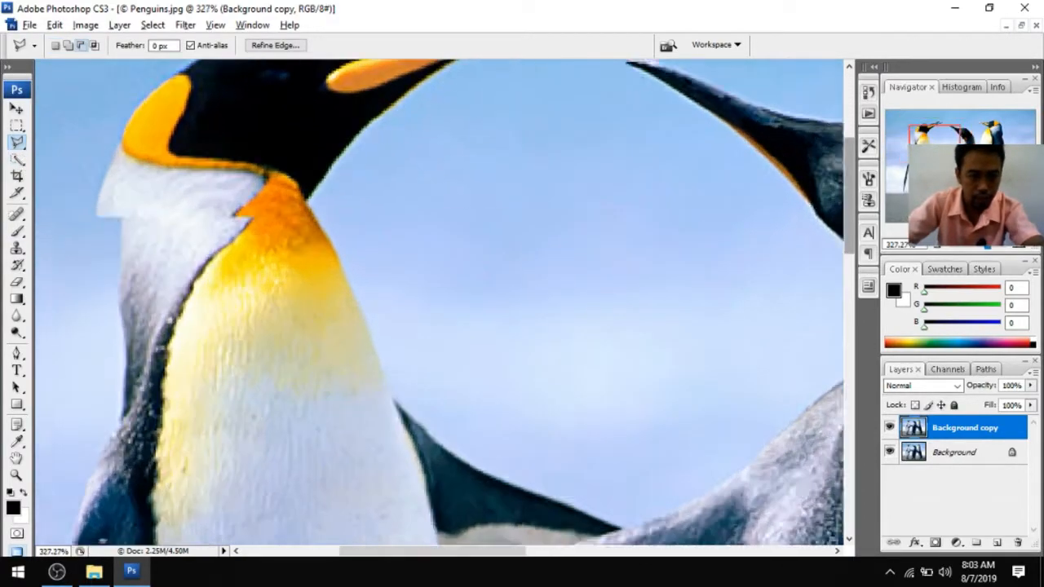
left_click(396, 412)
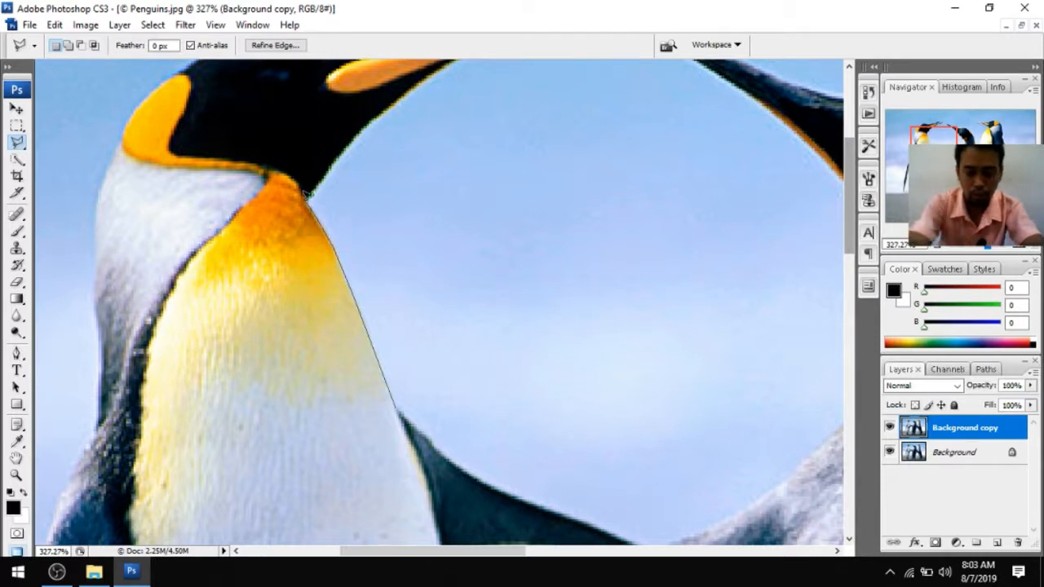
scroll(306, 194, "up", 2)
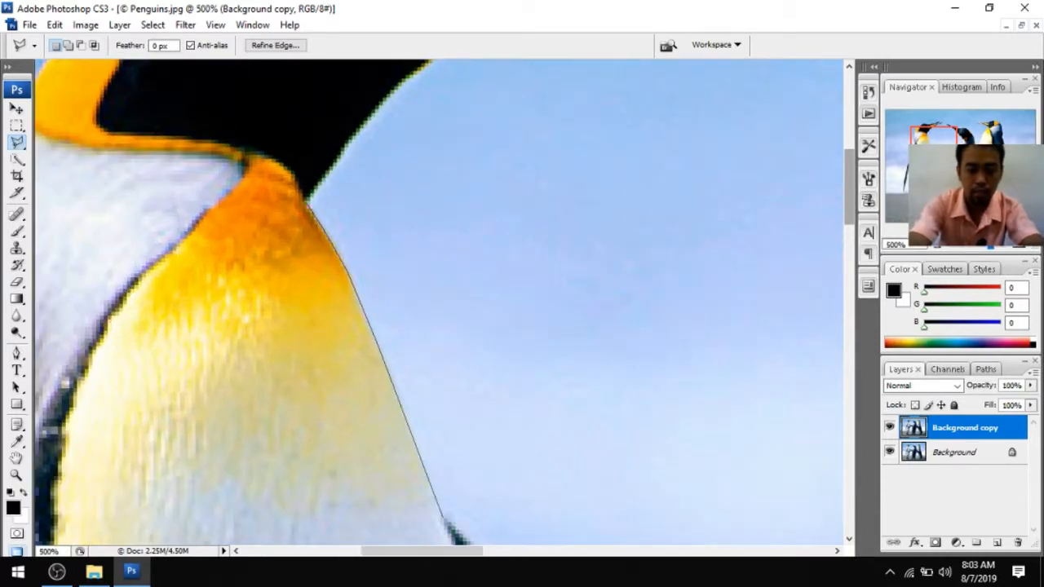
scroll(306, 198, "up", 1)
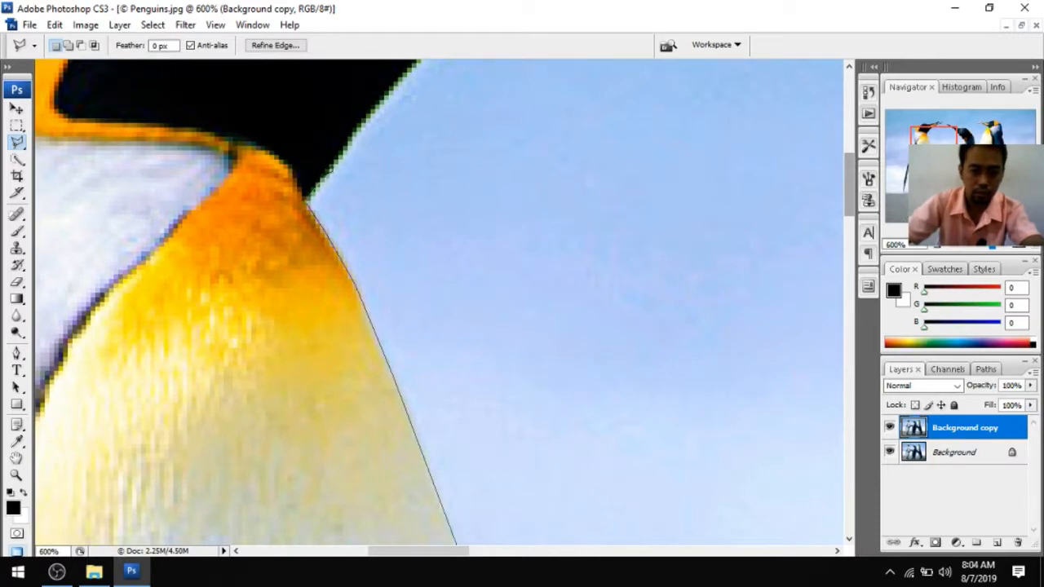
Continue the lasso outline along the leftmost penguin's throat and the underside of its beak to the lower beak tip
left_click_drag(225, 355, 230, 352)
left_click(231, 344)
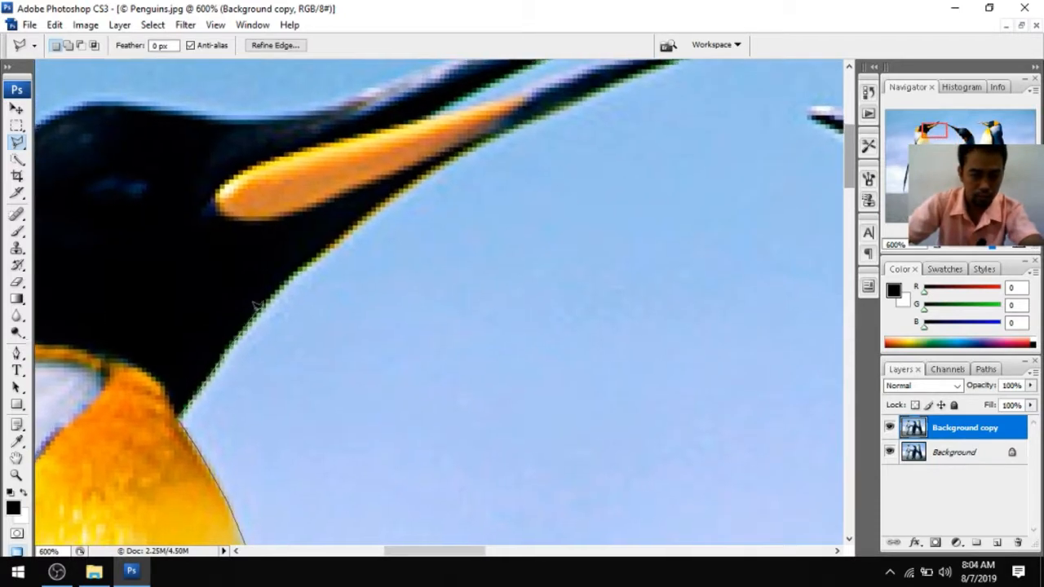
left_click(256, 312)
left_click(322, 247)
left_click(381, 201)
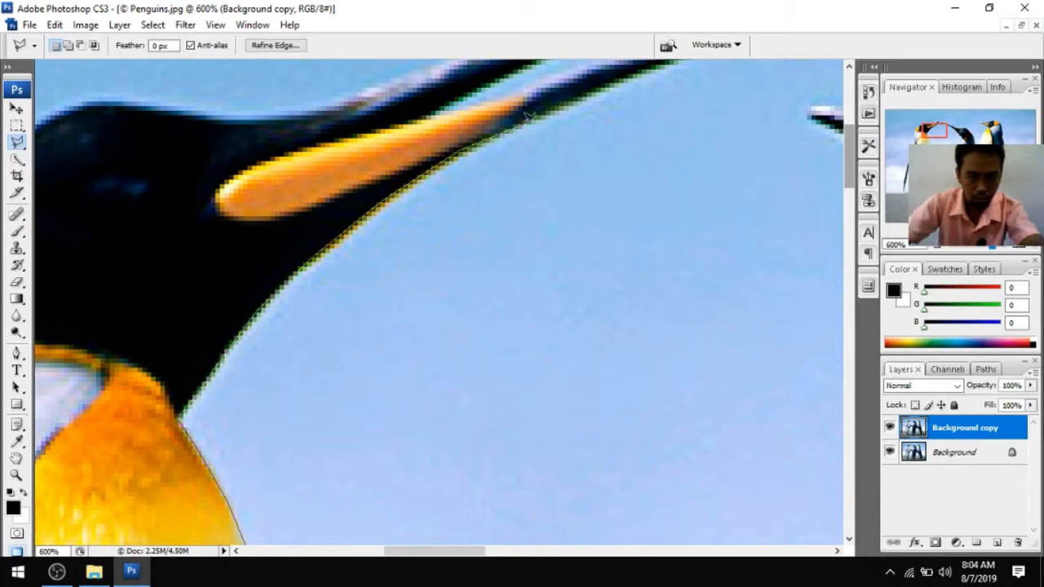
left_click_drag(495, 145, 326, 245)
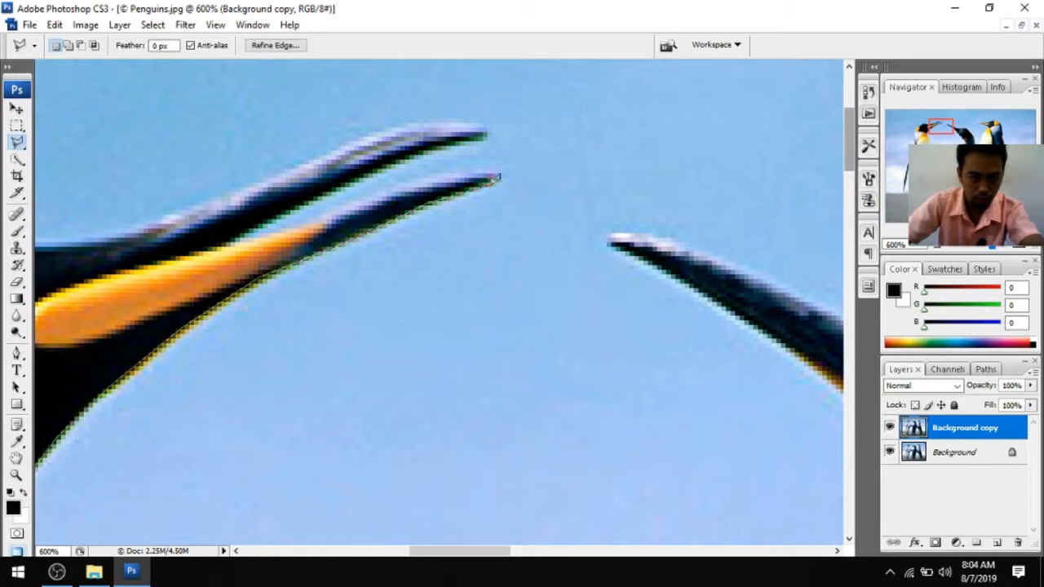
Trace the lasso outline through the leftmost penguin's open beak, back along the upper beak and over its crown
left_click_drag(498, 181, 553, 282)
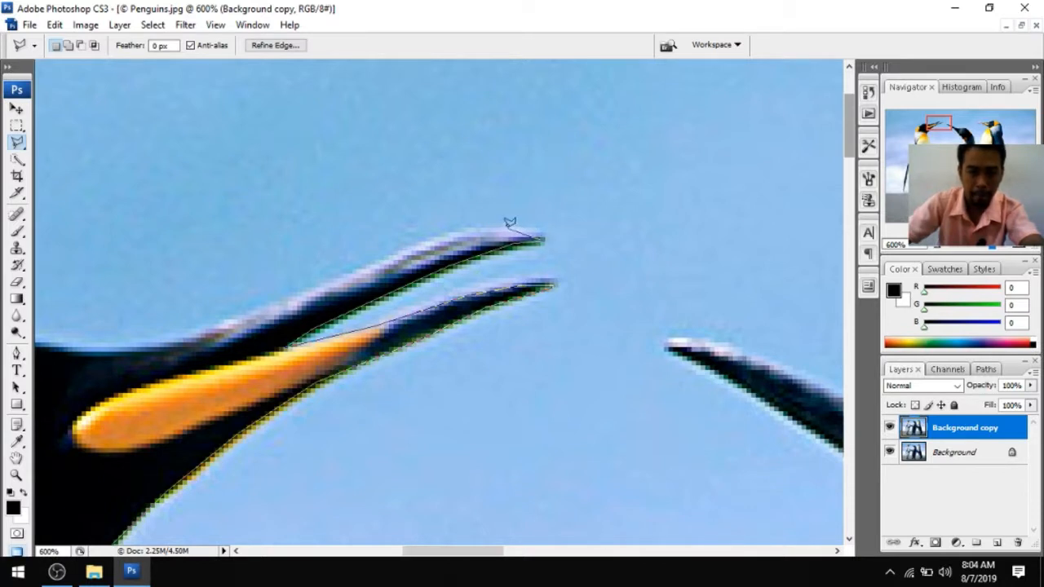
left_click(506, 227)
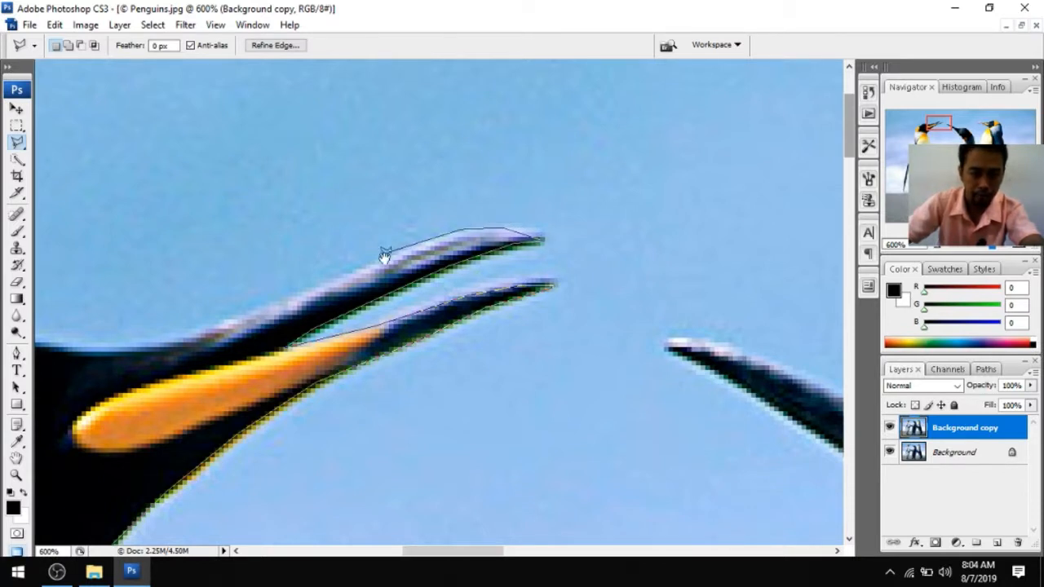
left_click_drag(384, 252, 560, 209)
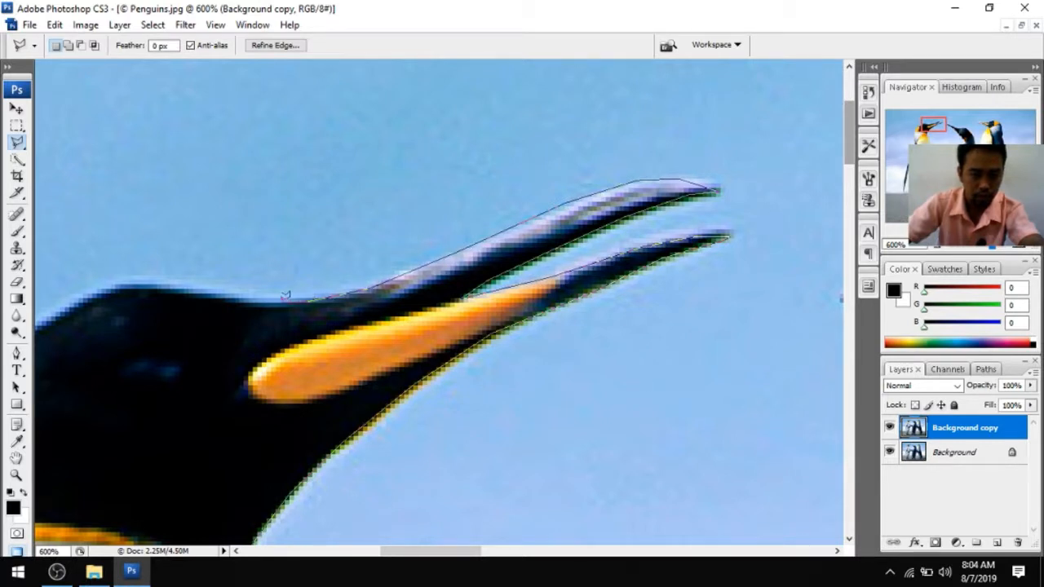
left_click_drag(251, 304, 543, 240)
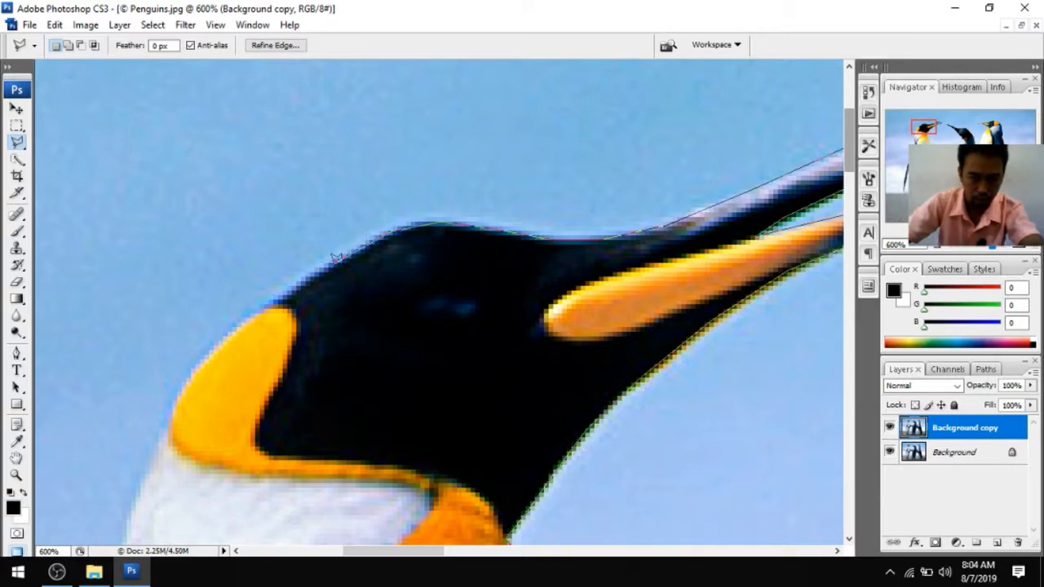
left_click_drag(339, 244, 546, 170)
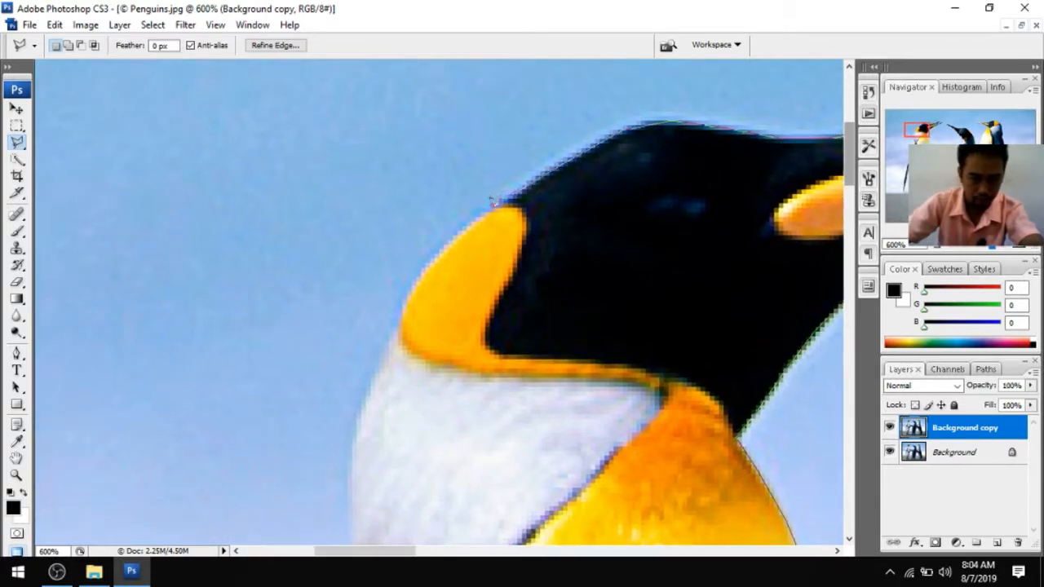
Continue the lasso outline around the orange patch behind the leftmost penguin's head and down its nape to the shoulder
left_click(445, 232)
mouse_move(405, 308)
left_mouse_down()
mouse_move(436, 230)
mouse_move(430, 217)
left_mouse_up()
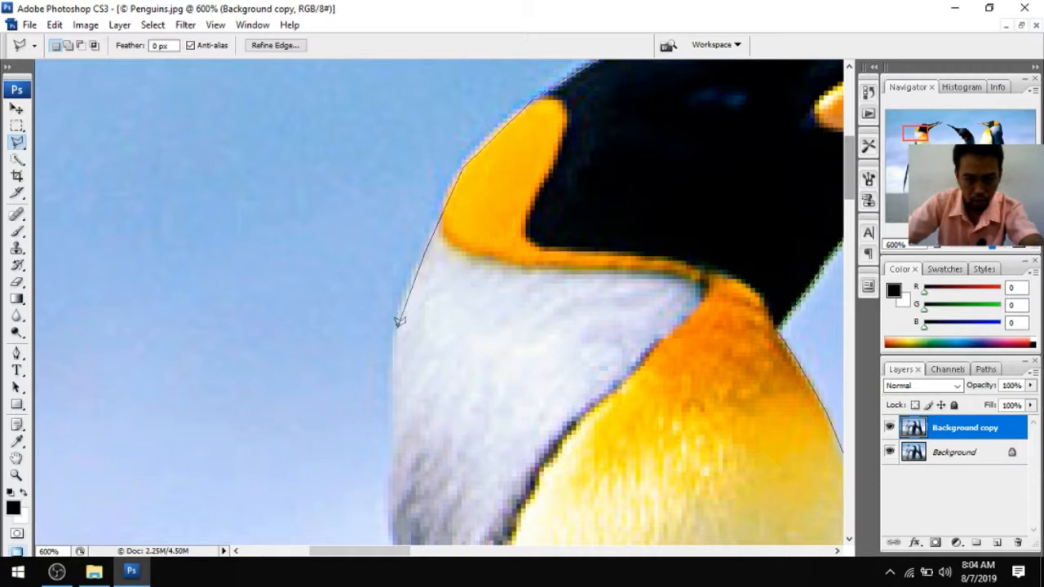
left_click_drag(400, 319, 423, 224)
left_click(416, 281)
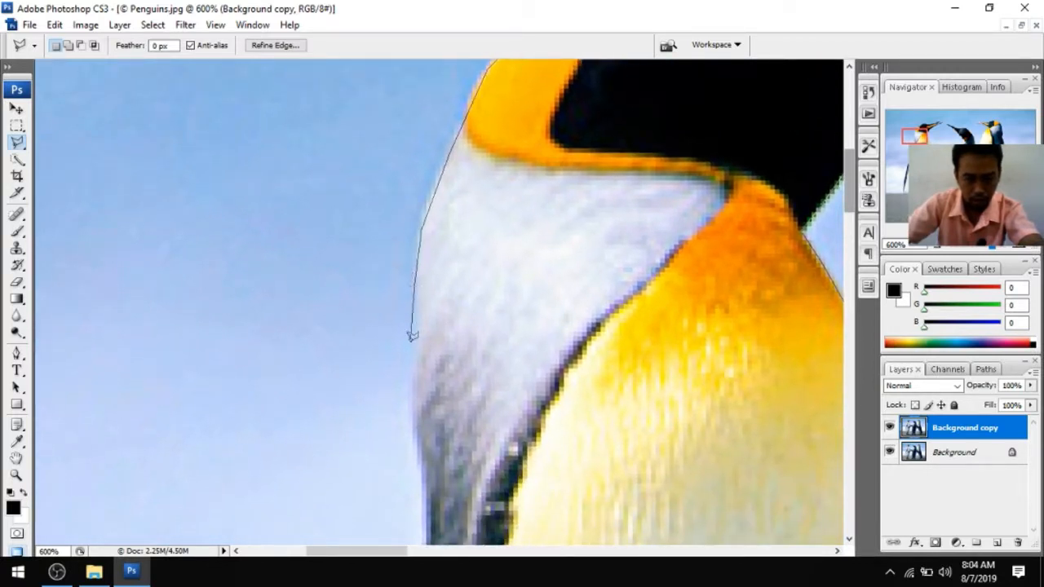
left_click_drag(412, 350, 432, 220)
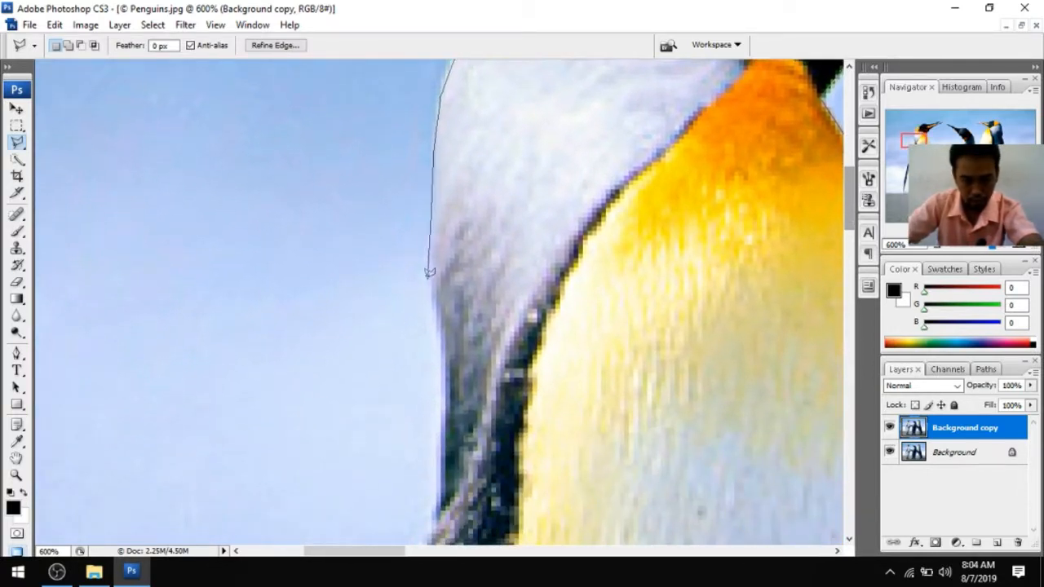
left_click_drag(448, 333, 464, 209)
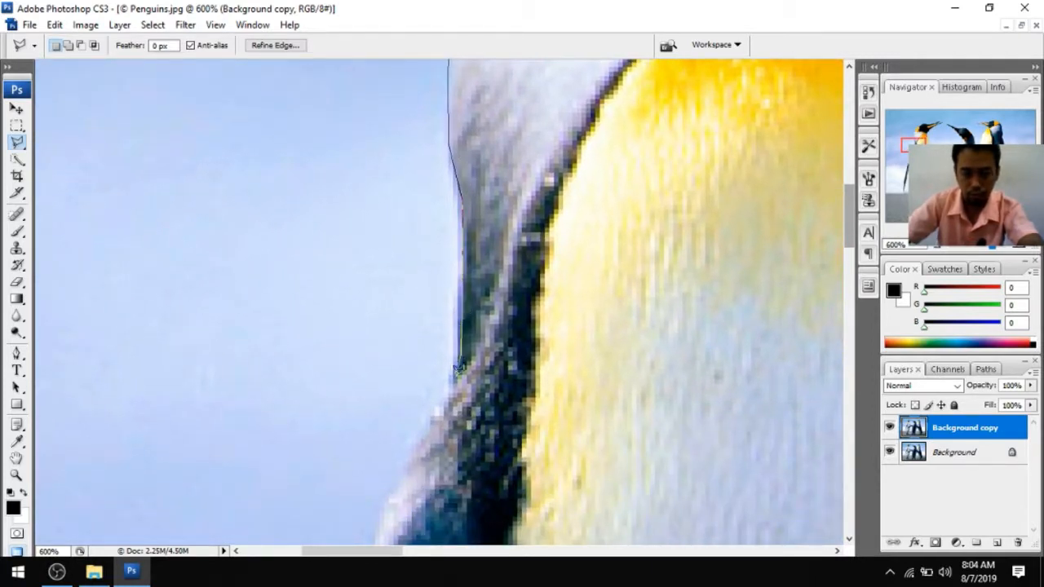
left_click_drag(454, 373, 496, 240)
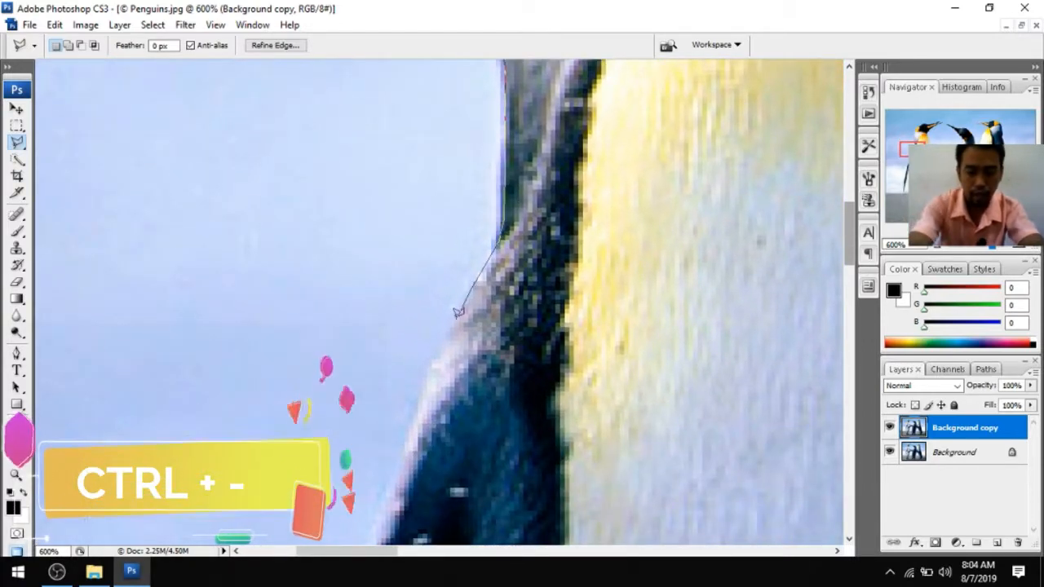
Run the lasso outline from the leftmost penguin's shoulder across its chest and close the selection at the starting point
key("ctrl+minus")
key("ctrl+minus")
key("ctrl+minus")
key("ctrl+minus")
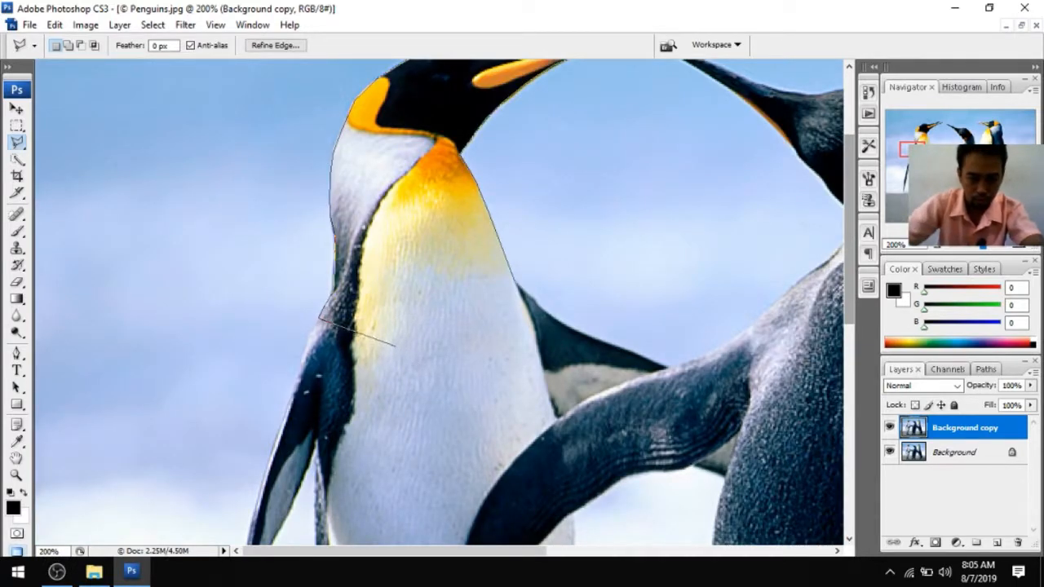
left_click(395, 344)
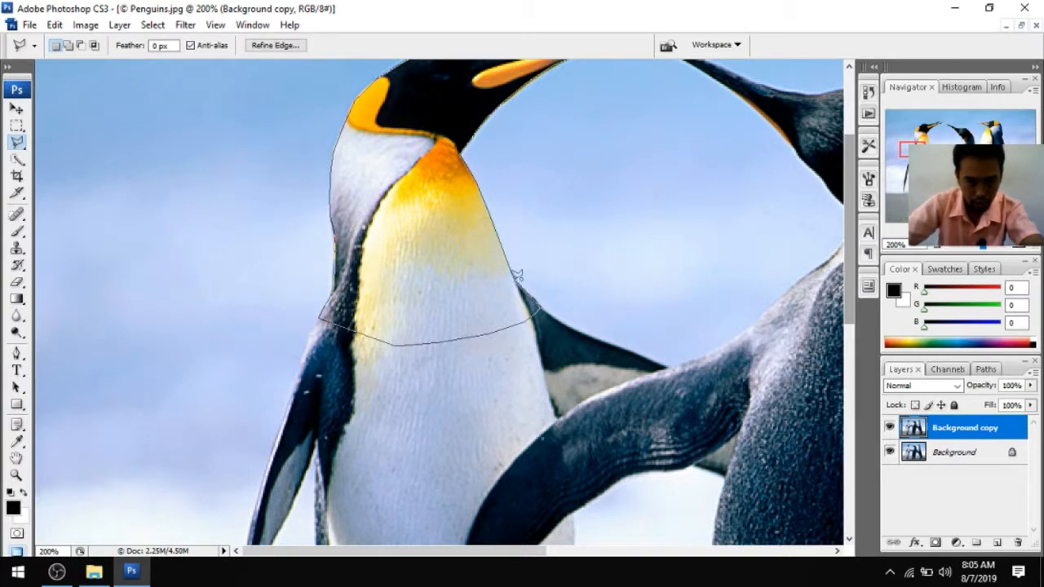
left_click(518, 275)
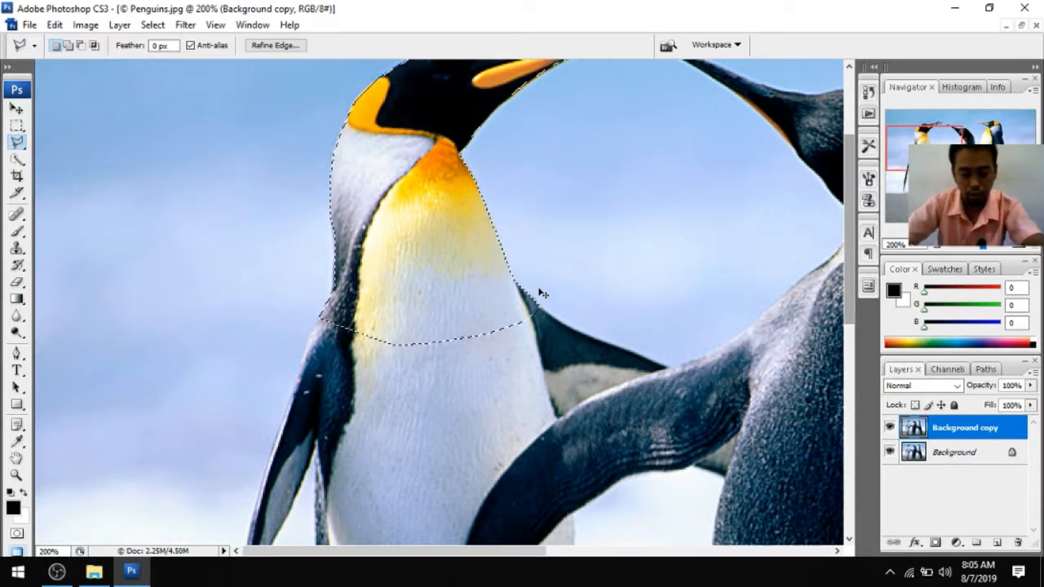
Copy the selected penguin, closing Penguins.jpg without saving, and paste it into the Untitled-1 document
key("ctrl+c")
left_click(1037, 26)
left_click(523, 229)
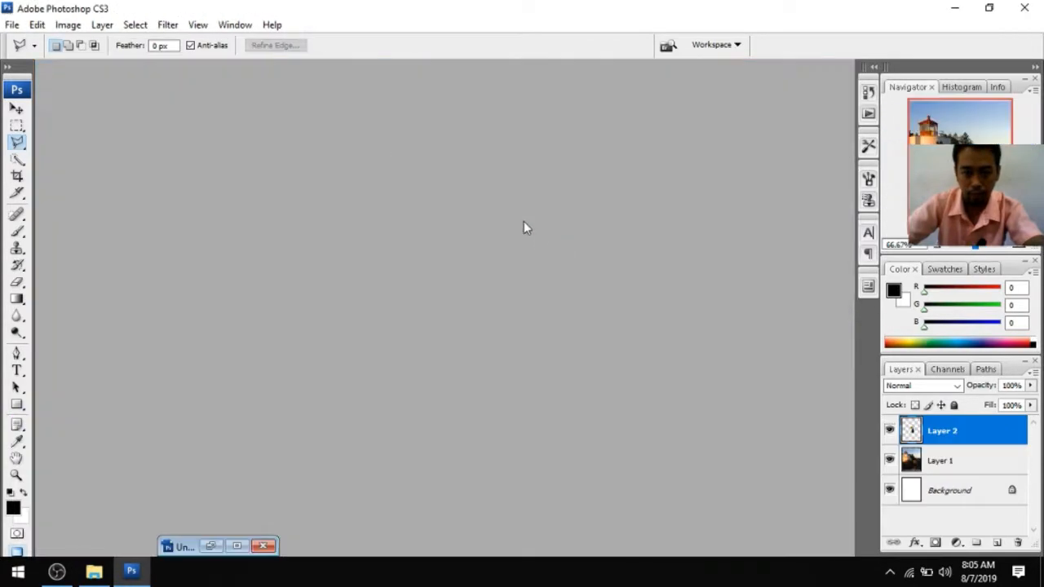
left_click(235, 546)
key("ctrl+v")
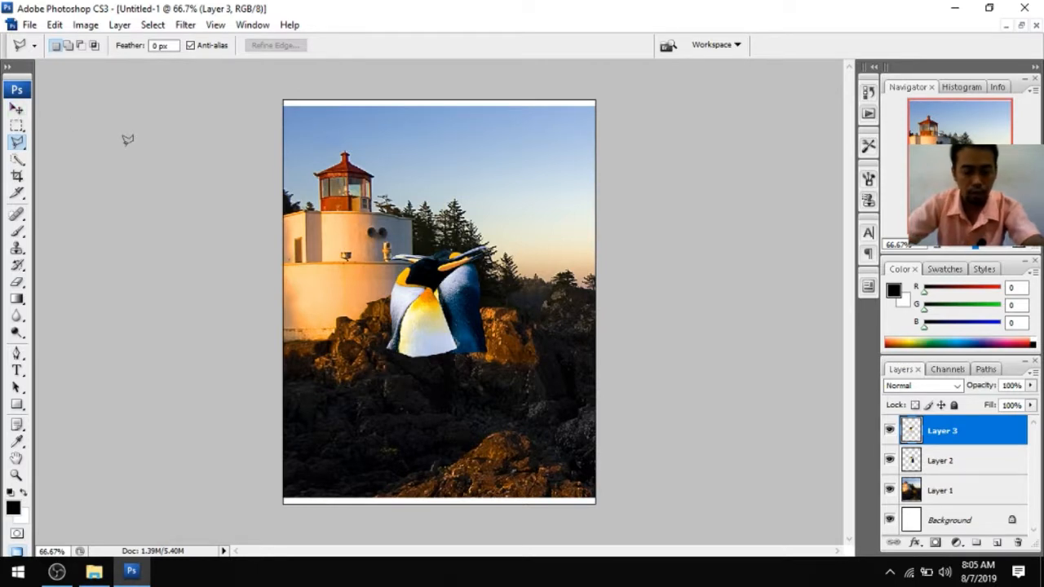
Move the pasted penguin up into the sky beside the lighthouse and place the Layer 2 penguin to its right, facing it
key("m")
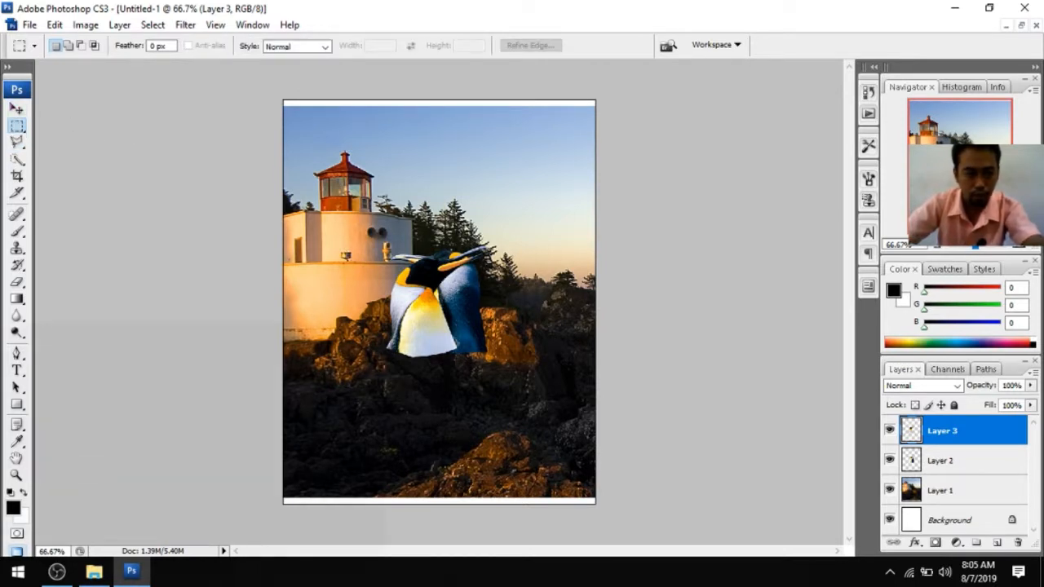
left_click(17, 109)
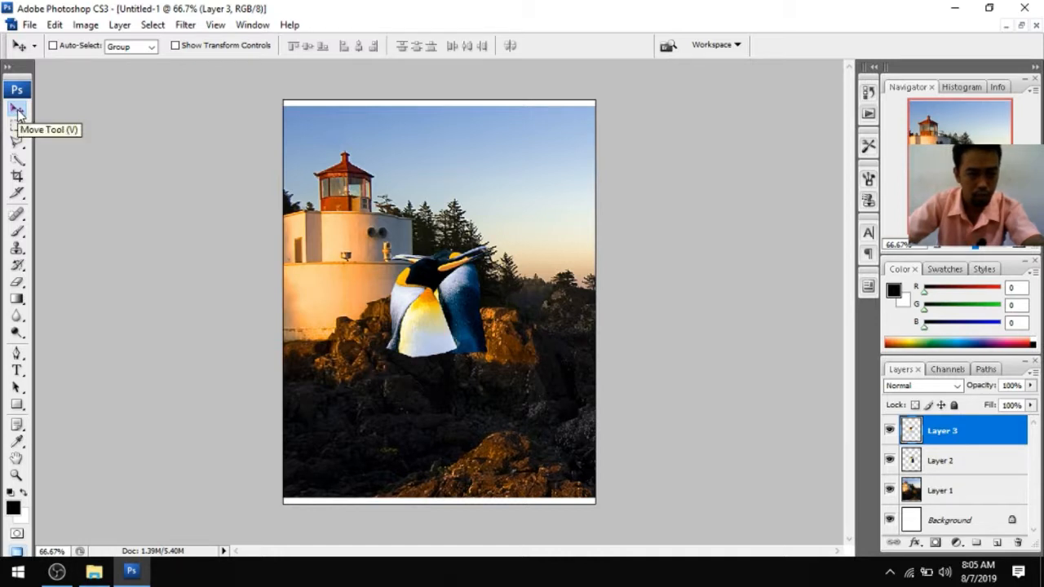
left_click_drag(420, 309, 434, 180)
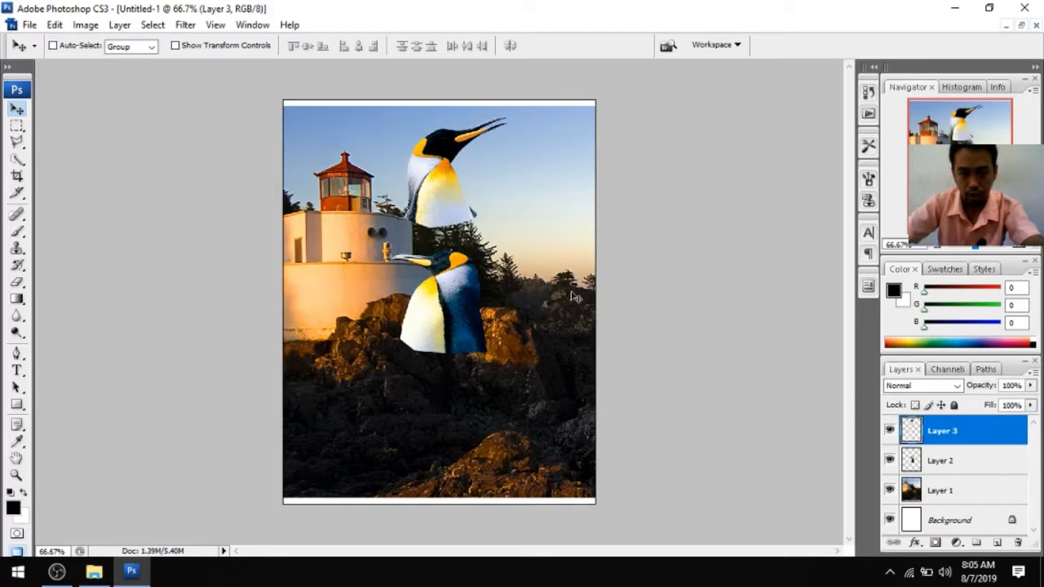
left_click(945, 463)
left_click_drag(446, 315, 539, 205)
Scale Layer 3 and Layer 2 together to about 72% width and 78% height and shift them toward the picture's right edge
scroll(537, 204, "up", 7)
scroll(537, 208, "up", 3)
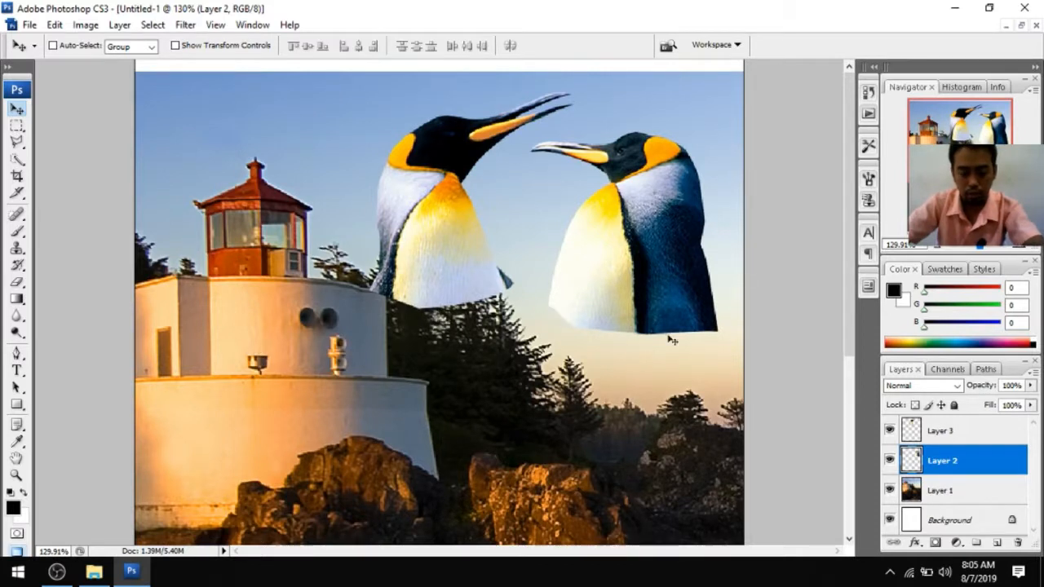
left_click(973, 438, "shift")
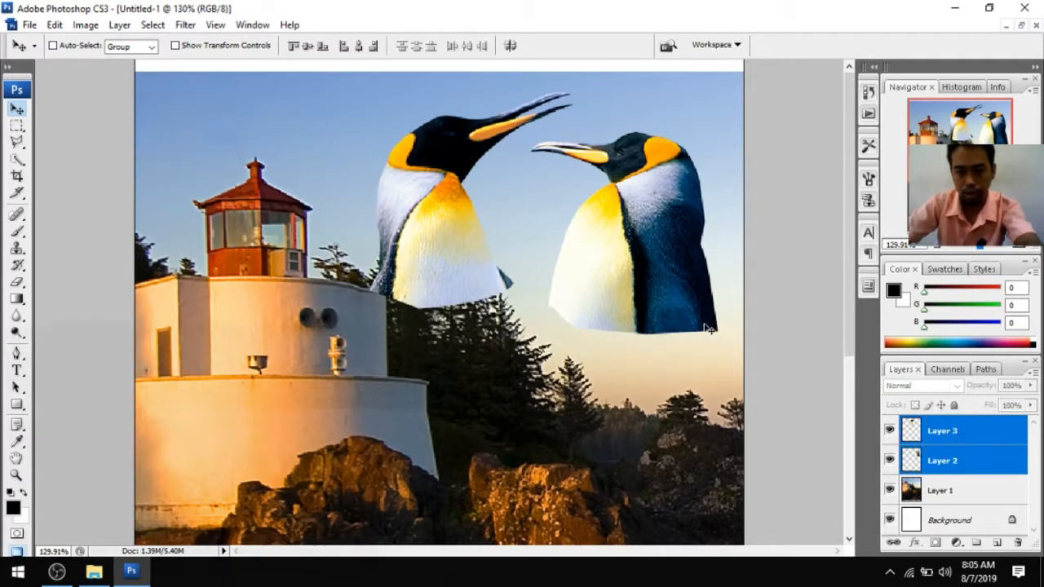
key("ctrl+t")
left_click_drag(718, 334, 620, 283)
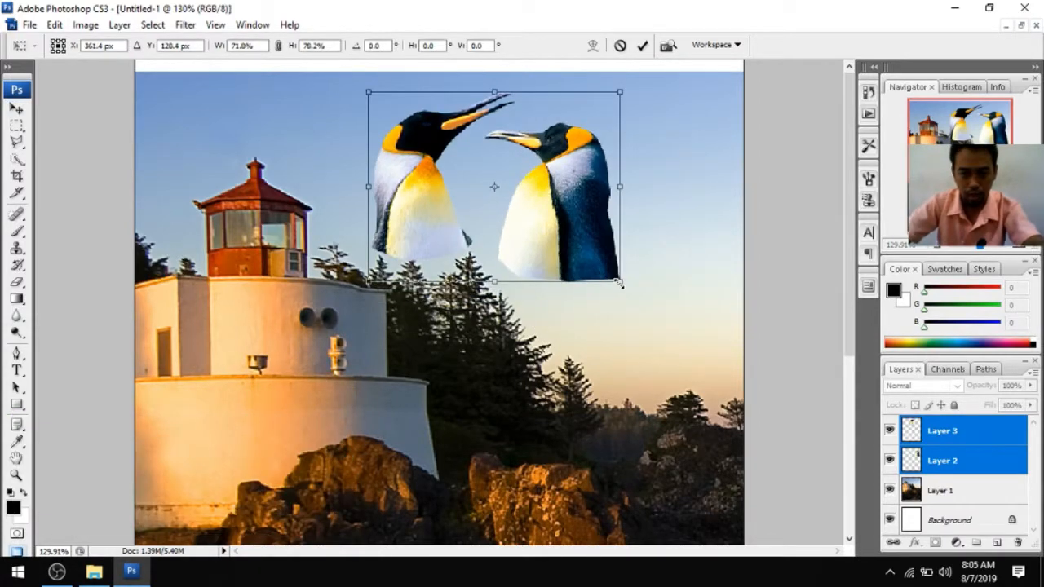
left_click_drag(565, 240, 659, 245)
key("Return")
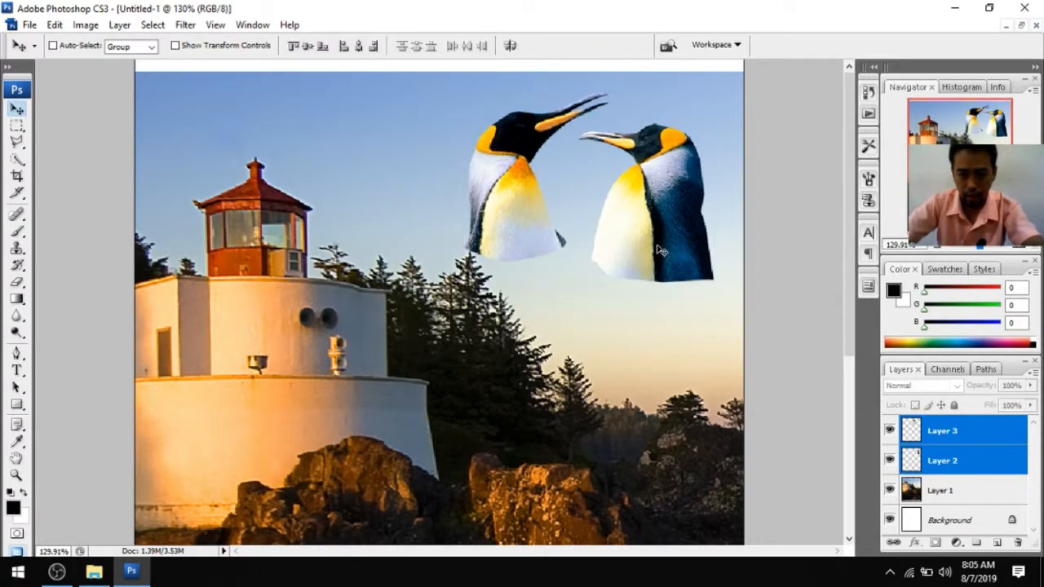
Free-transform the lighthouse layer to about 87% width and 106% height, covering the whole canvas, and shift it slightly right
left_click(976, 498)
scroll(494, 373, "down", 7)
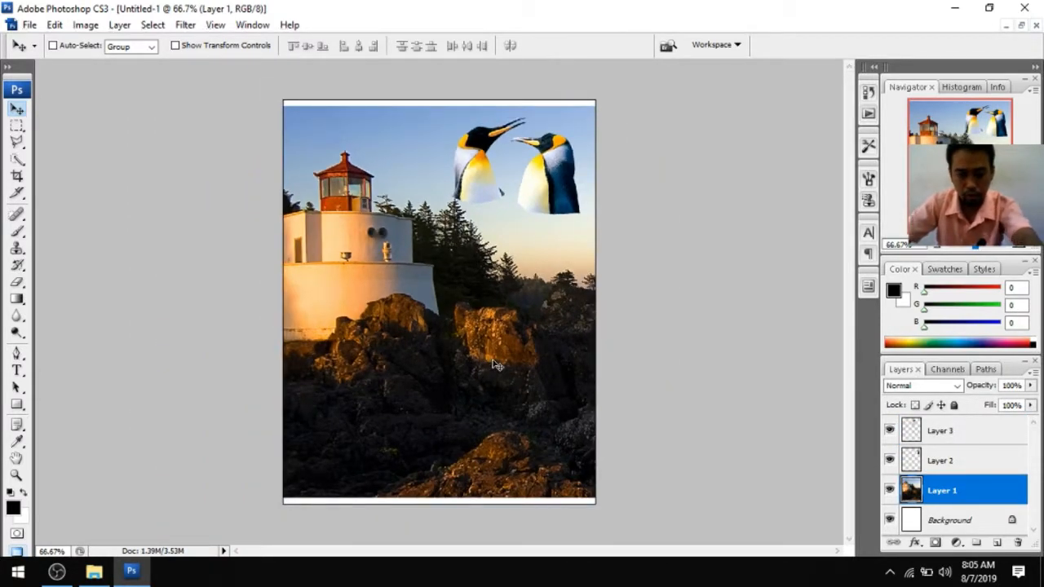
key("ctrl+t")
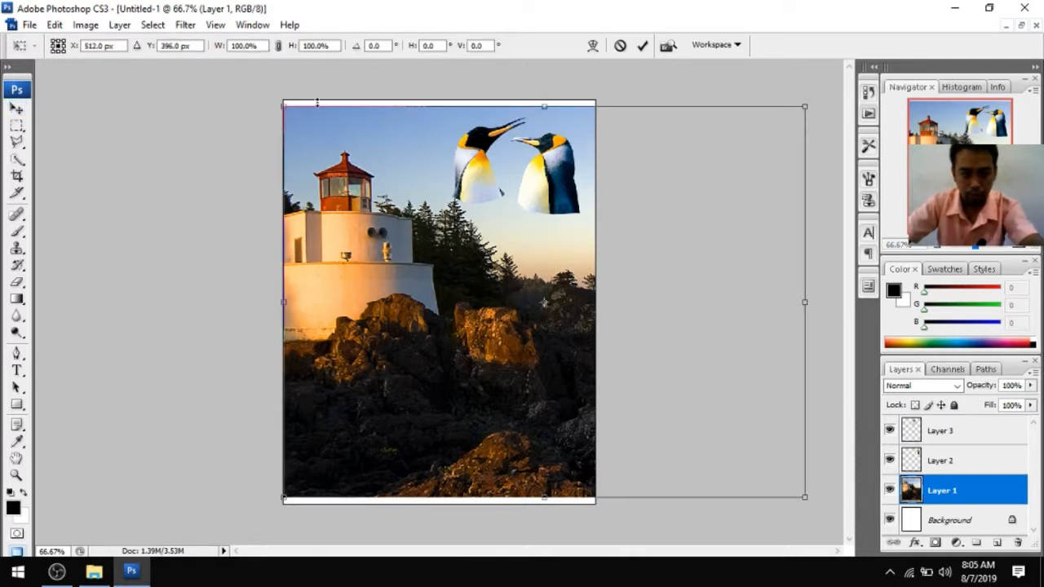
left_click_drag(284, 106, 277, 79)
scroll(496, 206, "down", 3)
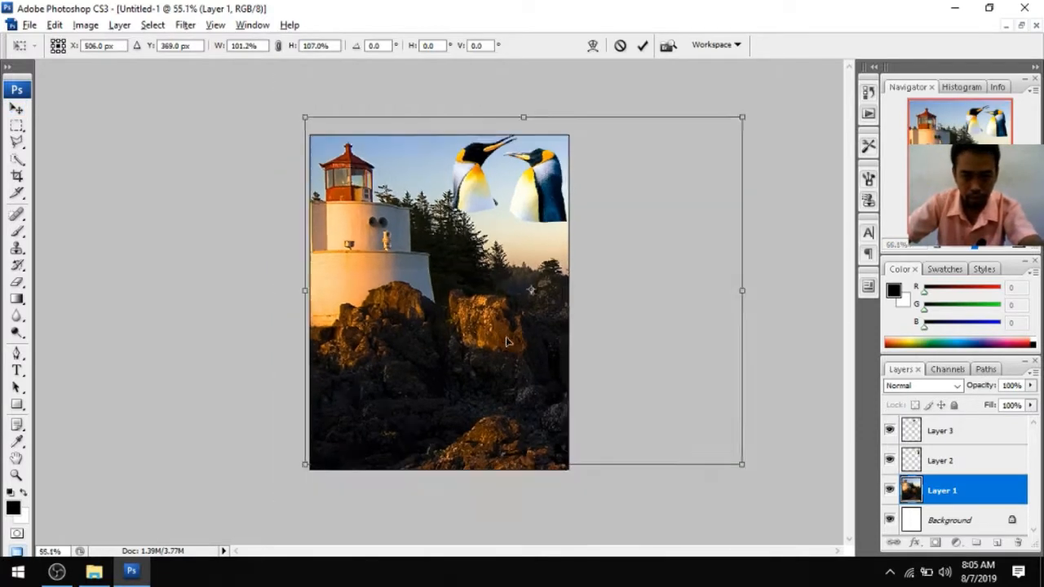
mouse_move(712, 453)
left_mouse_down()
mouse_move(690, 460)
mouse_move(685, 478)
mouse_move(693, 463)
left_mouse_up()
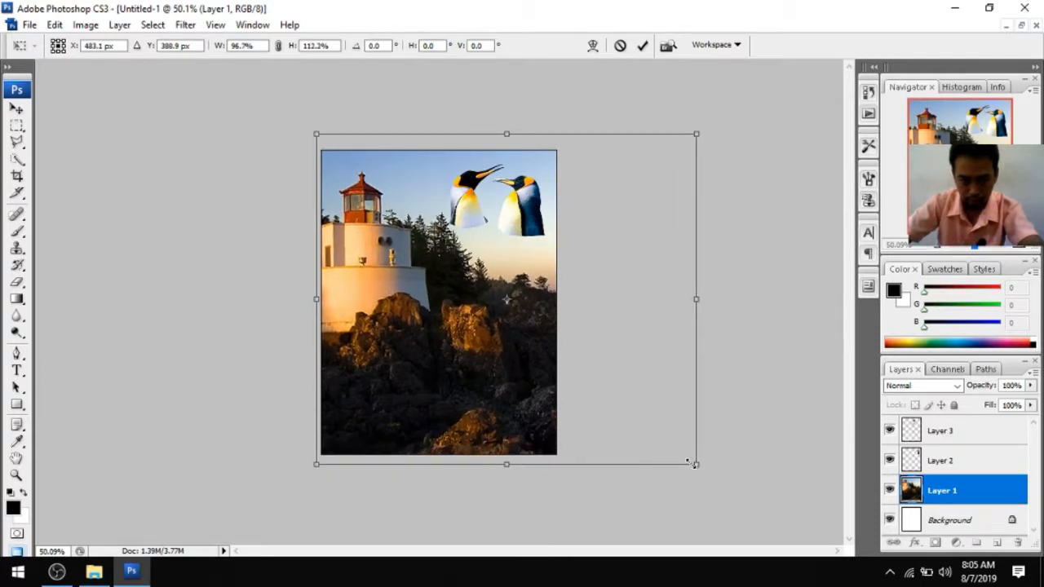
left_click_drag(495, 355, 466, 360)
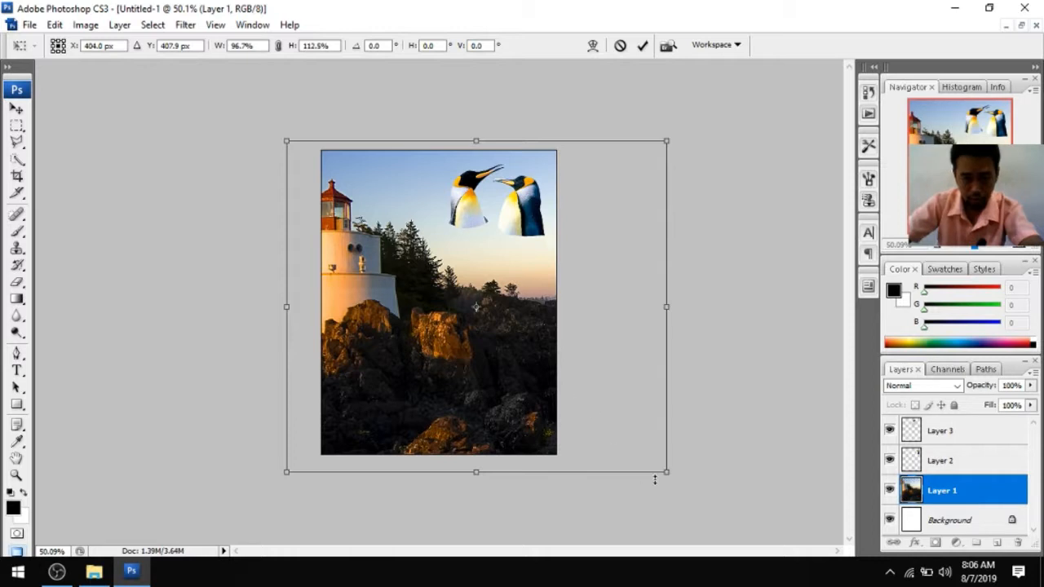
left_click_drag(671, 479, 633, 466)
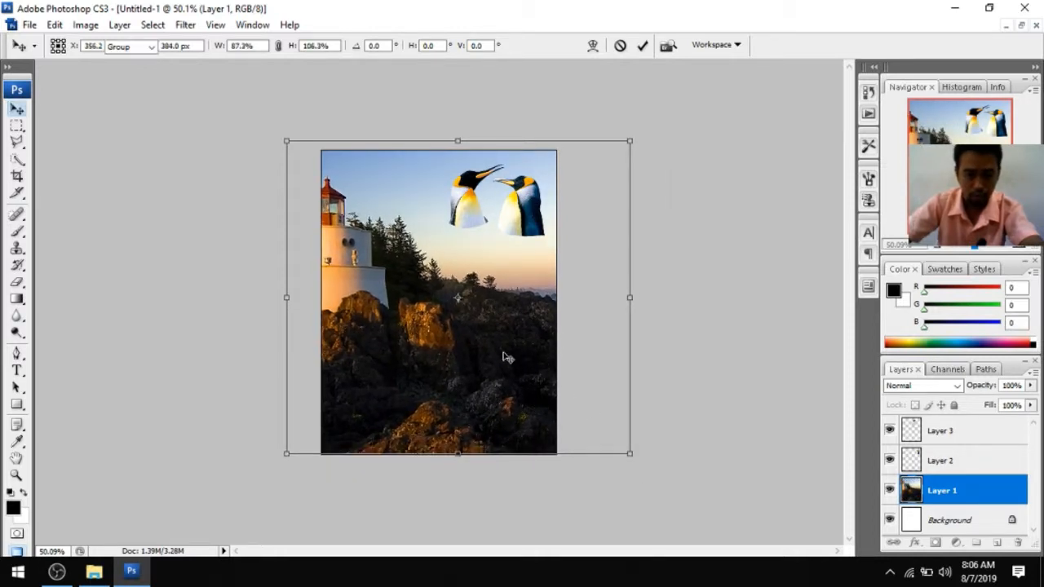
key("Return")
left_click_drag(399, 353, 409, 352)
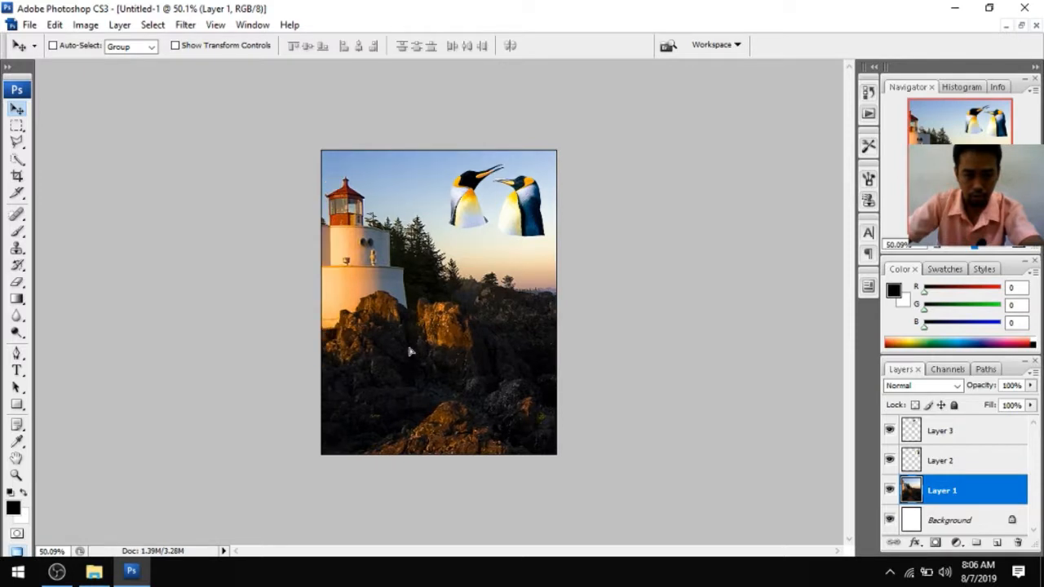
Enlarge the Layer 2 and Layer 3 penguins together and position them in the sky to the right of the lighthouse
key("ctrl+plus")
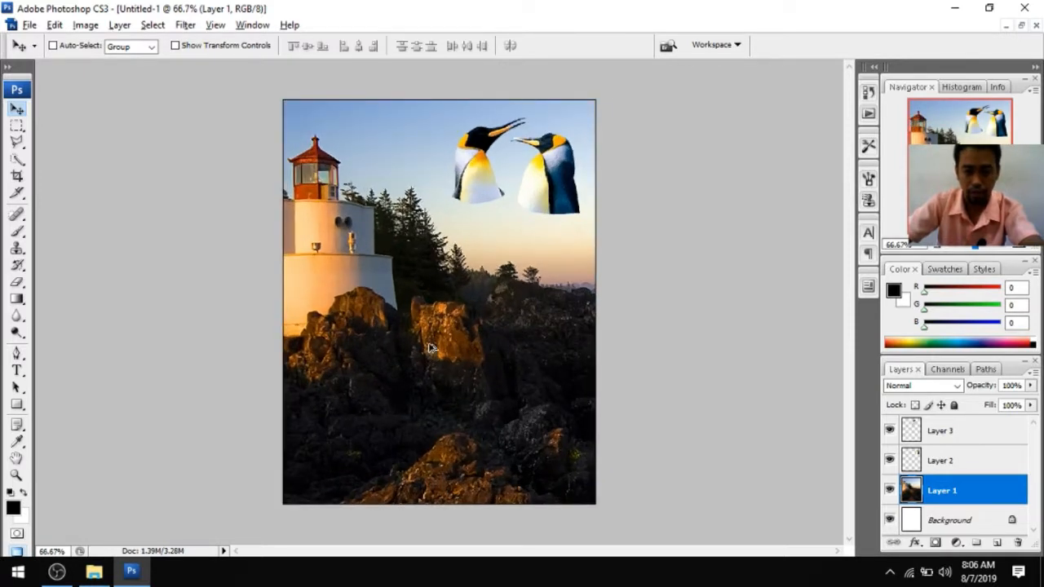
left_click(940, 439)
left_click(944, 461)
left_click(938, 430, "shift")
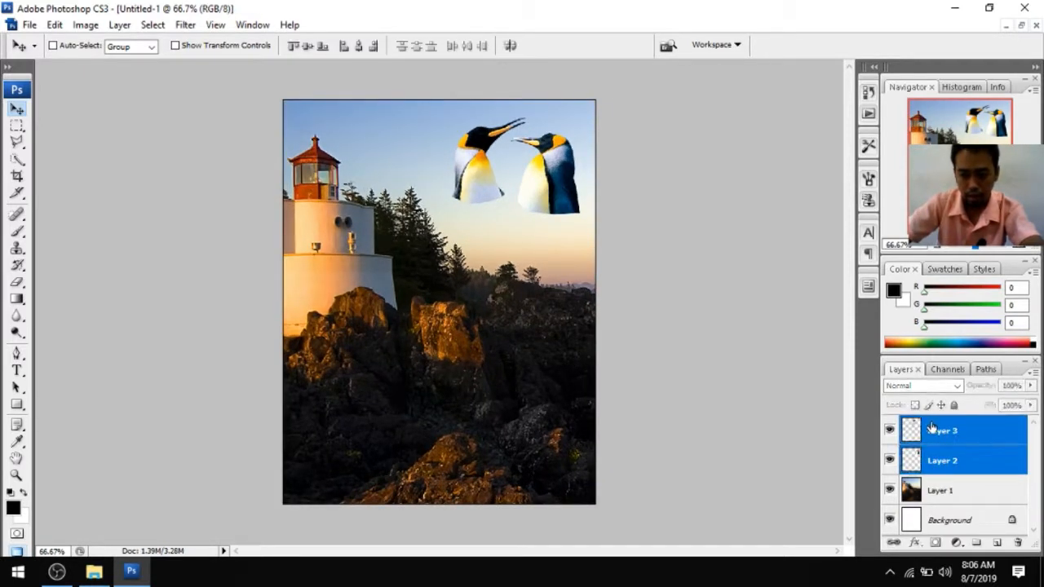
key("ctrl+t")
left_click_drag(580, 217, 545, 243)
key("Return")
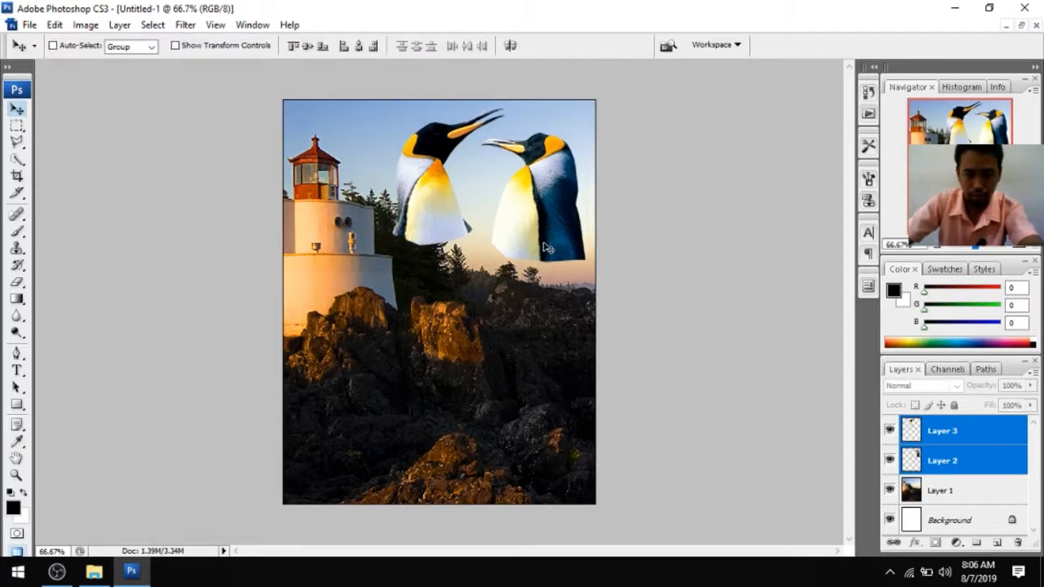
Set up the Eraser tool for Layer 3 in Brush mode with a soft 100 px brush
left_click(951, 438)
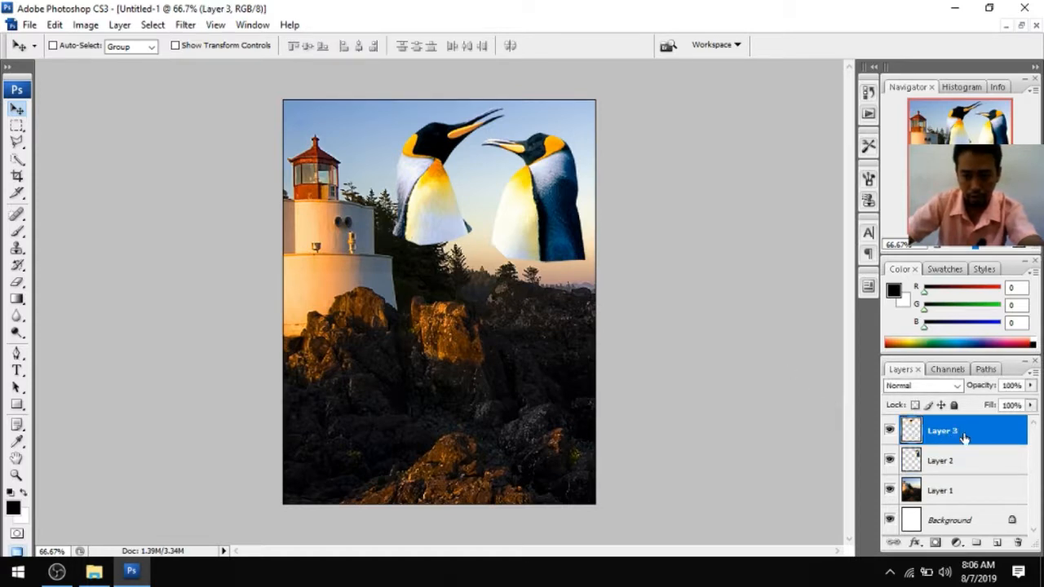
scroll(450, 219, "up", 1)
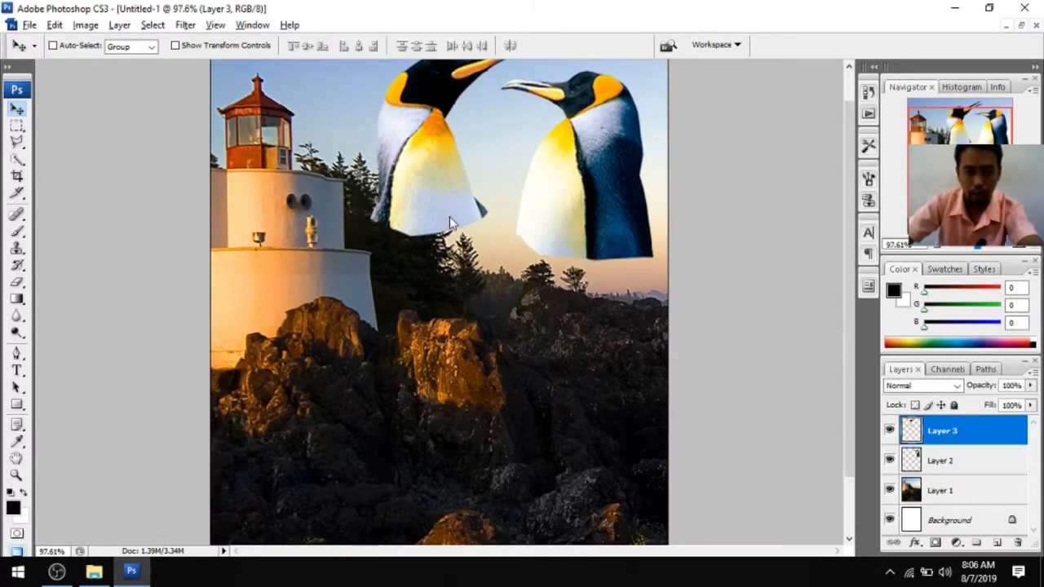
left_click(18, 283)
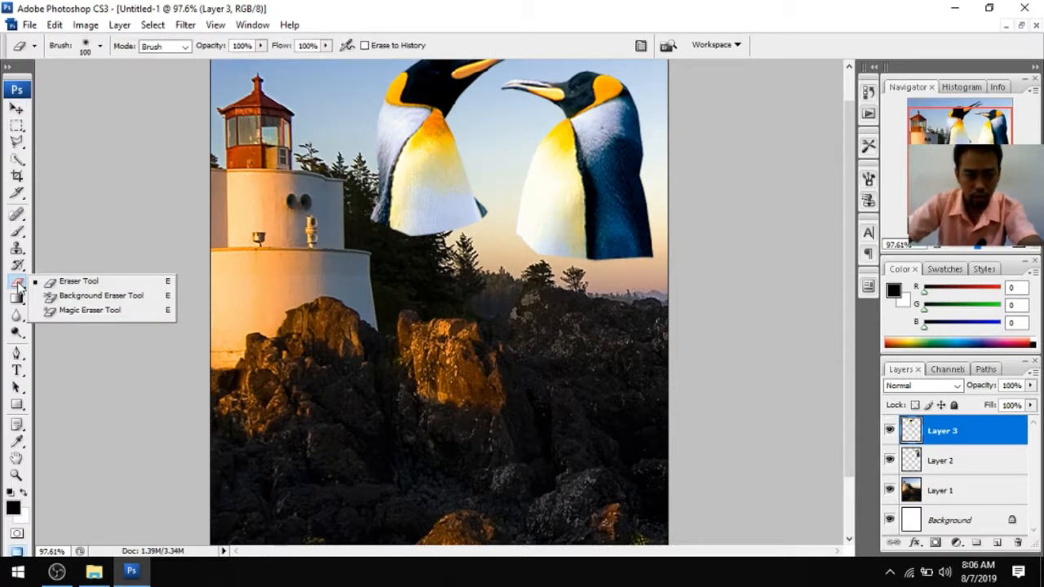
left_click(61, 282)
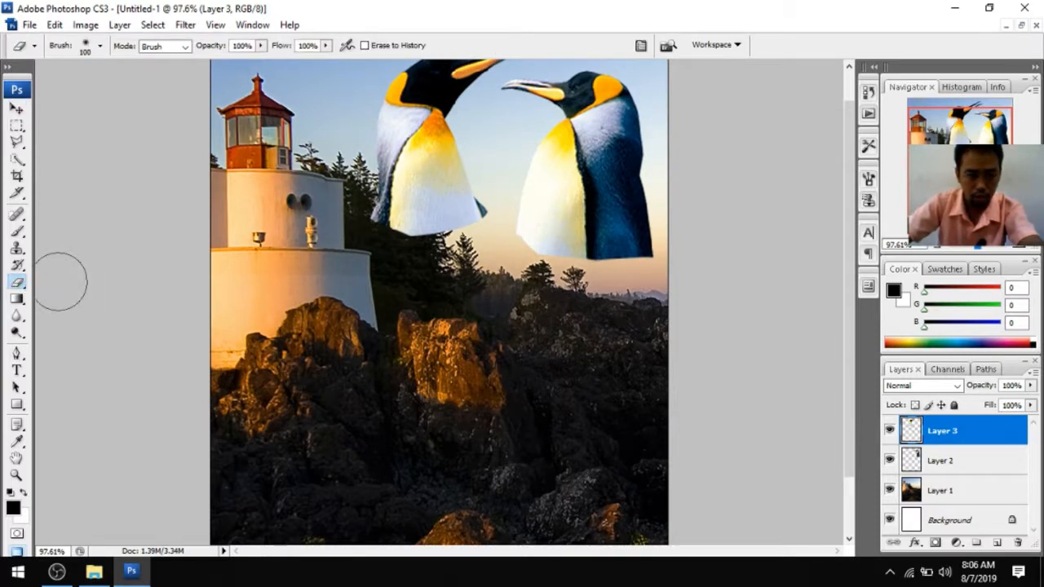
left_click(184, 47)
left_click(176, 62)
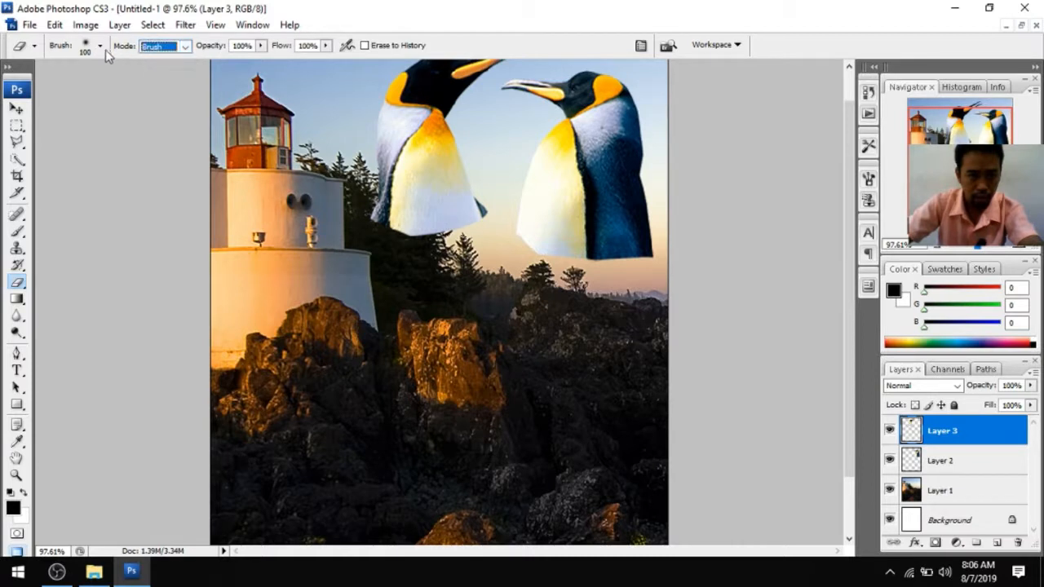
left_click(102, 47)
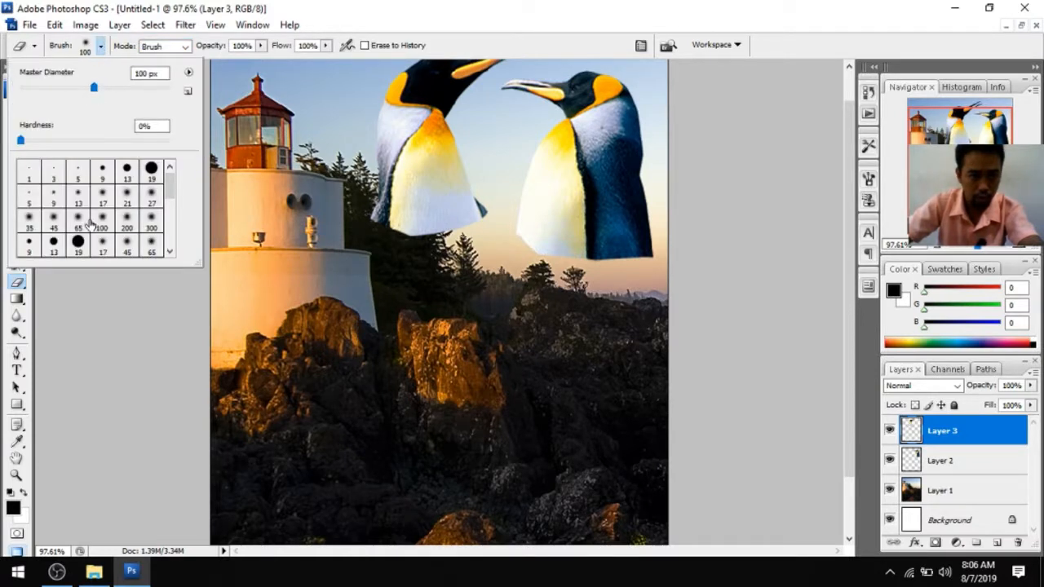
left_click(127, 223)
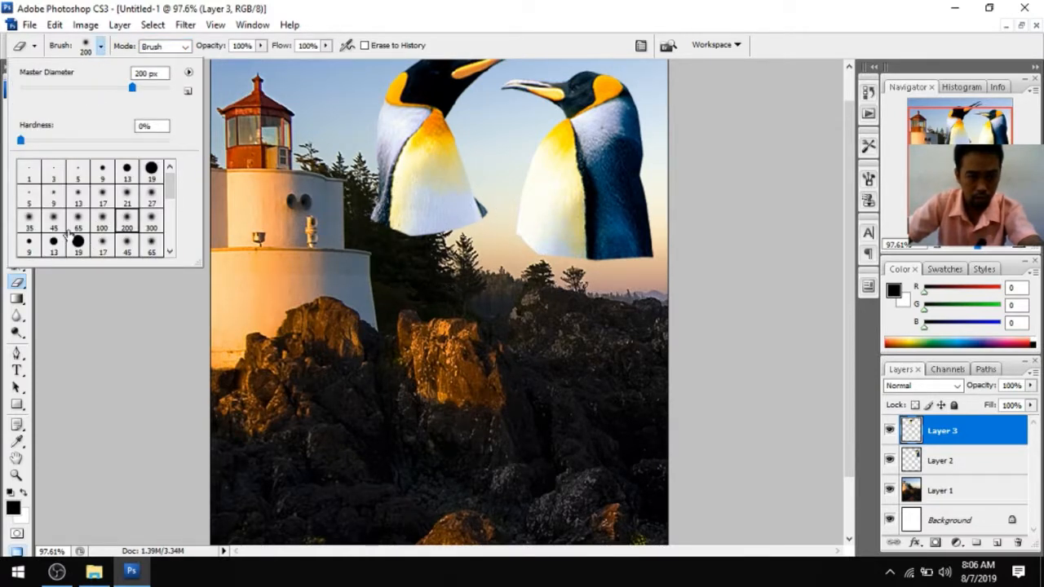
left_click(102, 226)
left_click(333, 225)
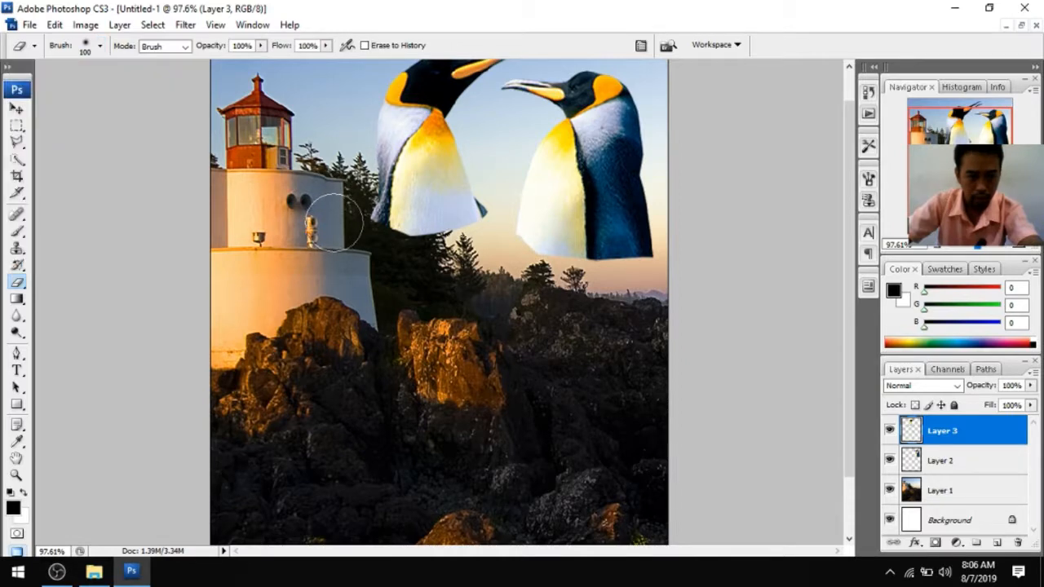
Erase the hard lower edge of the Layer 3 penguin's chest, fading it into the trees and sky
scroll(332, 224, "up", 2)
scroll(332, 224, "up", 2)
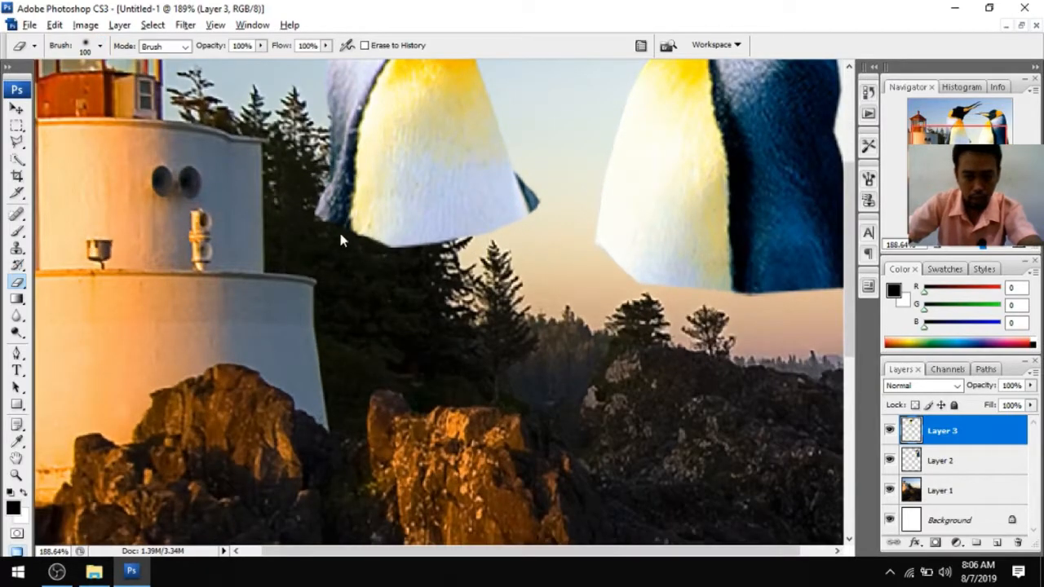
mouse_move(314, 218)
left_mouse_down()
mouse_move(352, 252)
mouse_move(463, 278)
mouse_move(335, 259)
mouse_move(251, 175)
mouse_move(263, 189)
mouse_move(261, 167)
mouse_move(275, 155)
mouse_move(277, 173)
mouse_move(419, 290)
mouse_move(501, 276)
mouse_move(559, 165)
mouse_move(512, 320)
left_mouse_up()
mouse_move(567, 210)
left_mouse_down()
mouse_move(571, 163)
mouse_move(577, 205)
left_mouse_up()
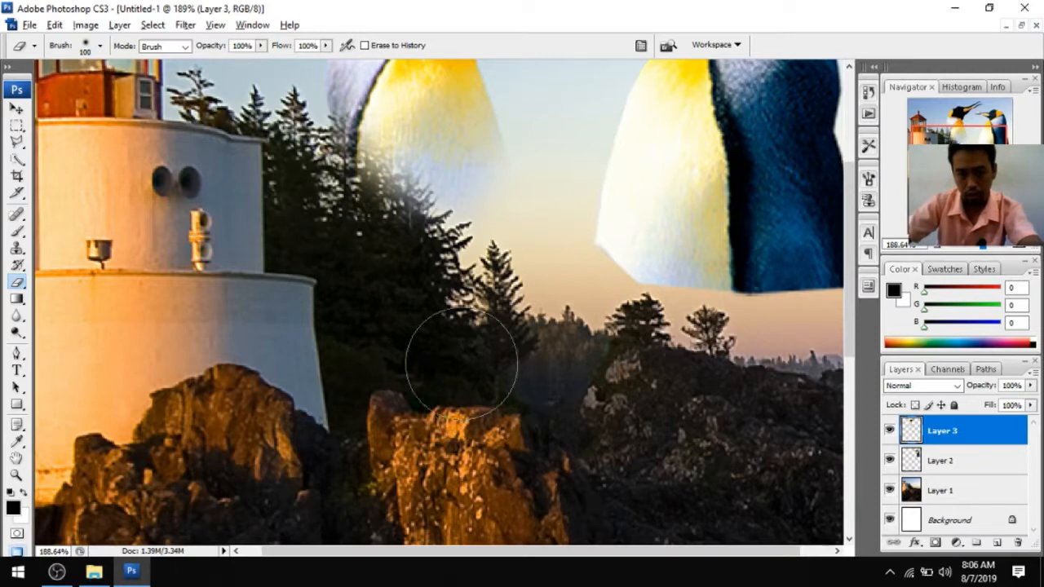
Erase the hard lower edge of the Layer 2 penguin's body, fading it softly into the sky
scroll(457, 361, "down", 2)
scroll(438, 326, "down", 1)
left_click(942, 467)
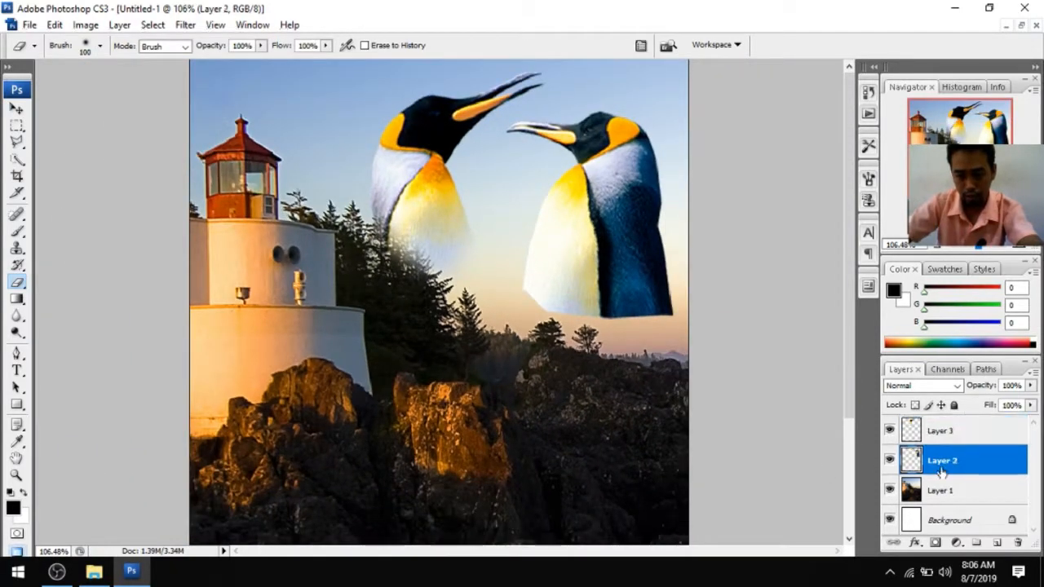
mouse_move(704, 296)
left_mouse_down()
mouse_move(609, 347)
mouse_move(543, 334)
mouse_move(485, 281)
mouse_move(557, 334)
mouse_move(501, 269)
mouse_move(664, 357)
mouse_move(605, 350)
mouse_move(648, 339)
mouse_move(607, 336)
mouse_move(648, 338)
mouse_move(698, 302)
mouse_move(718, 250)
mouse_move(687, 317)
mouse_move(711, 282)
mouse_move(658, 356)
mouse_move(619, 339)
left_mouse_up()
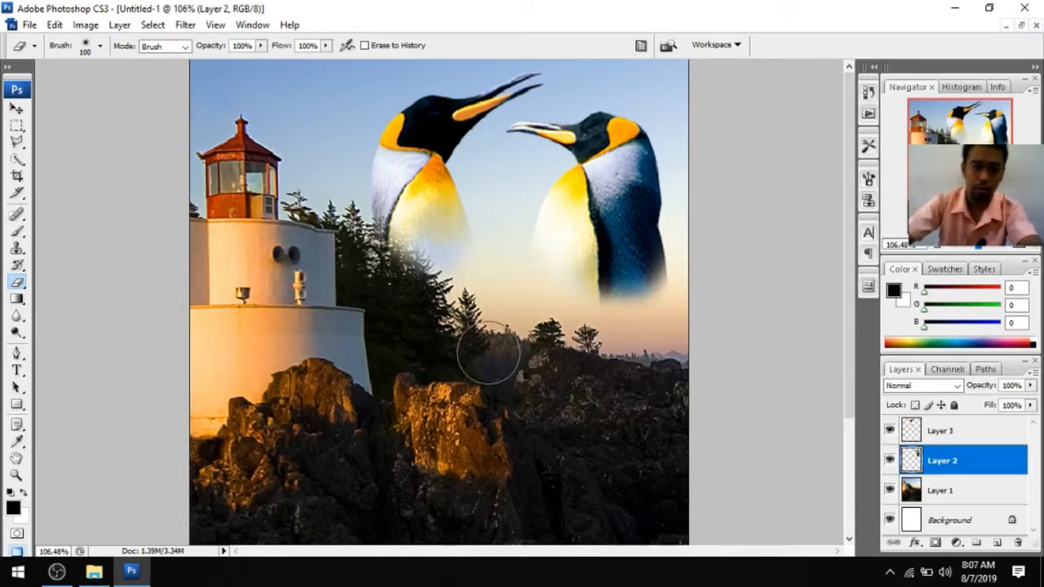
Set Layer 3's opacity to 60% in its layer style blending options
left_click(988, 438)
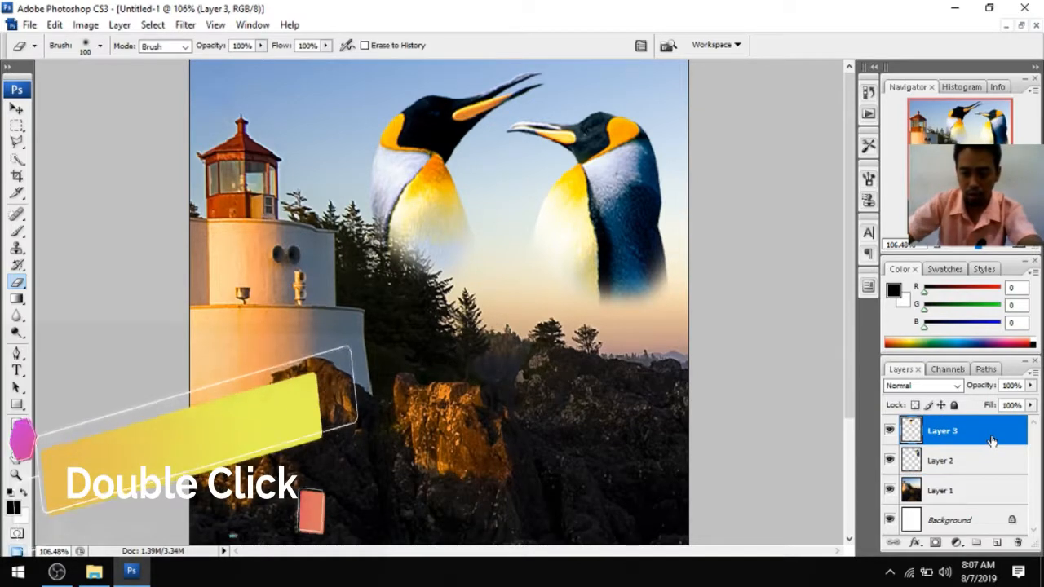
double_click(992, 441)
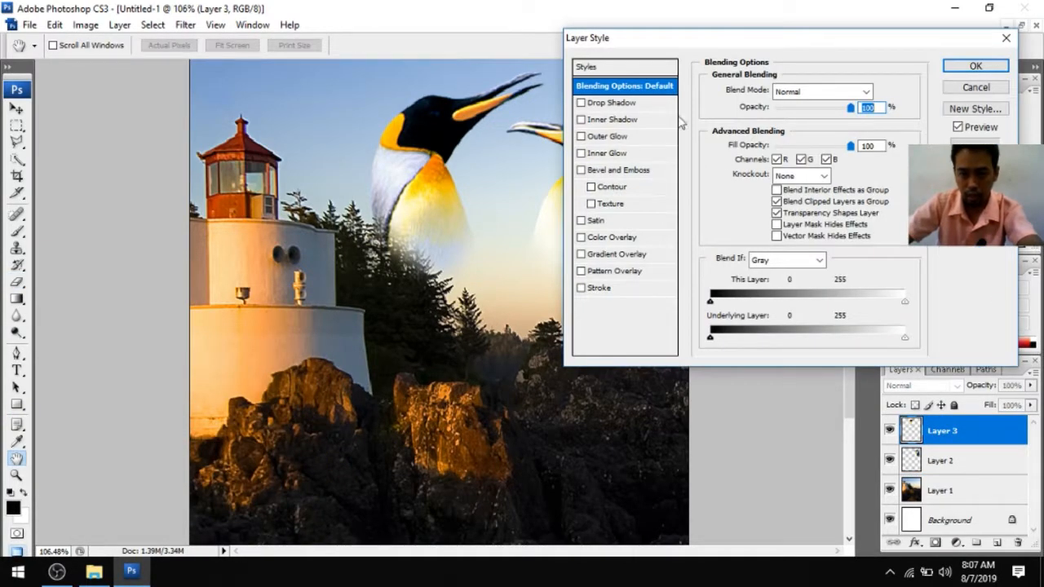
left_click_drag(851, 107, 823, 114)
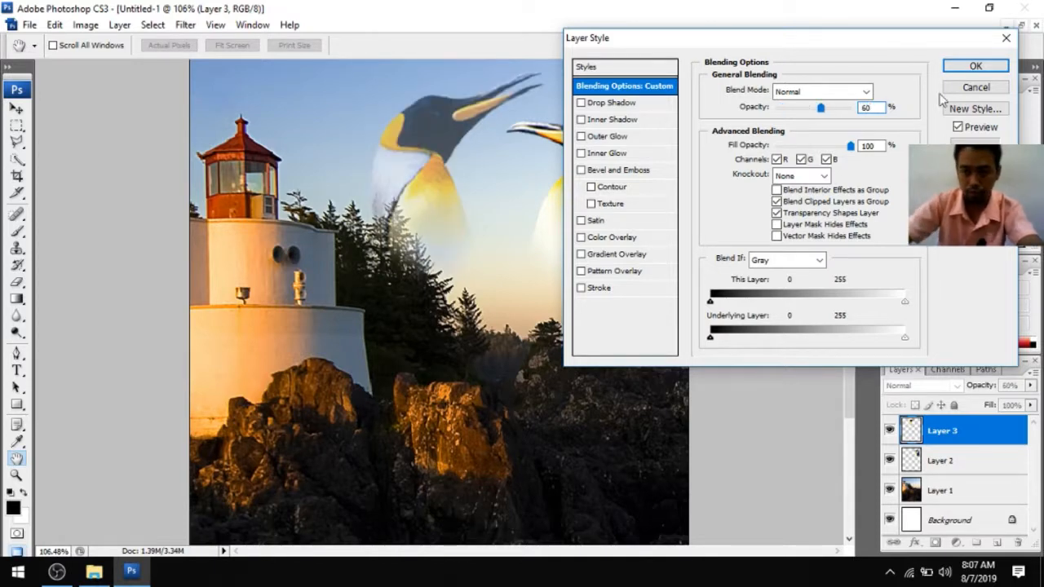
left_click(967, 66)
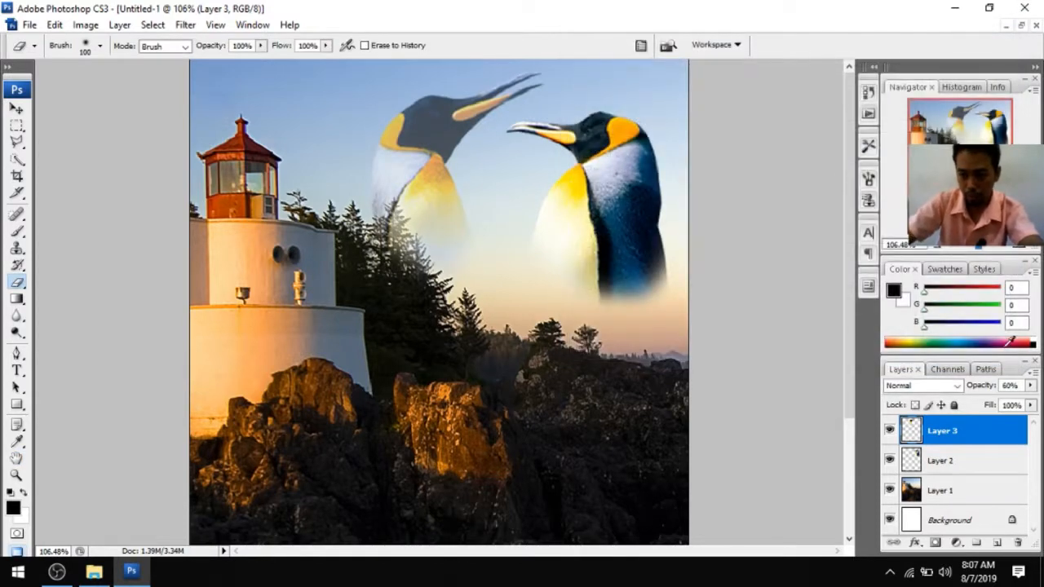
Copy Layer 3's layer style and paste it onto Layer 2 so both penguins share the 60% opacity
right_click(988, 430)
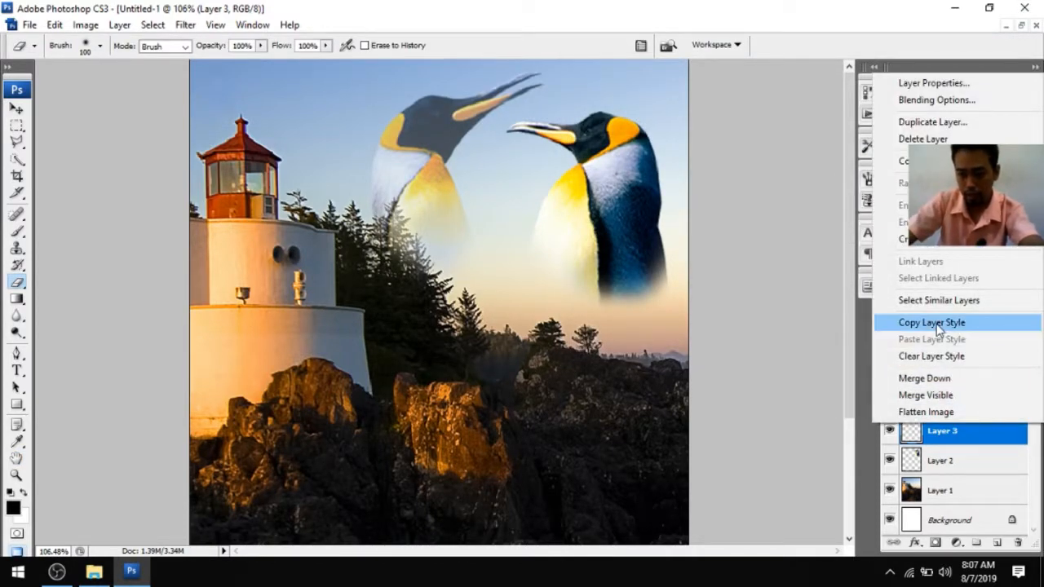
left_click(938, 329)
left_click(1025, 459)
right_click(1020, 459)
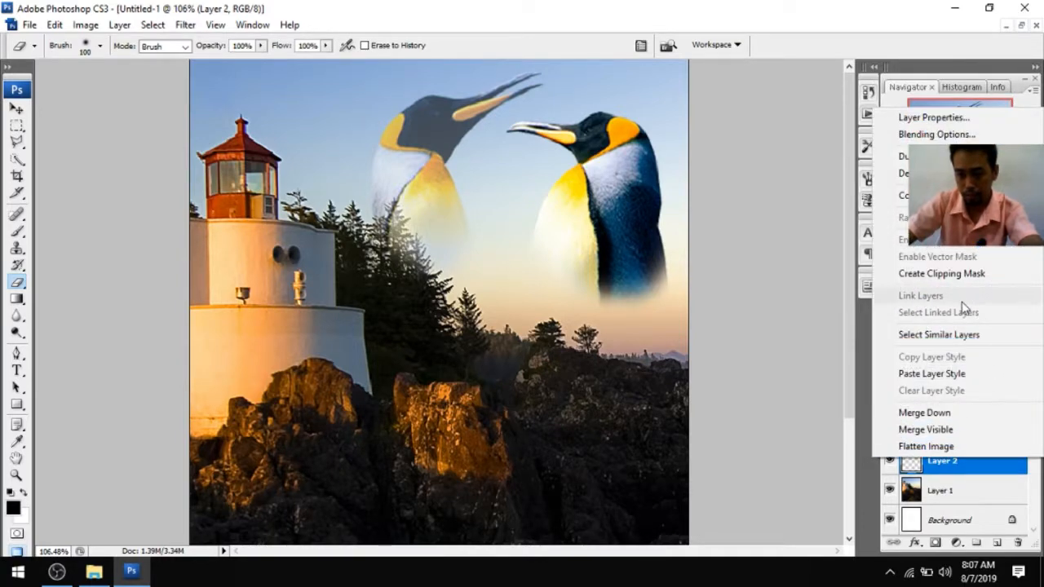
left_click(955, 374)
key("ctrl+0")
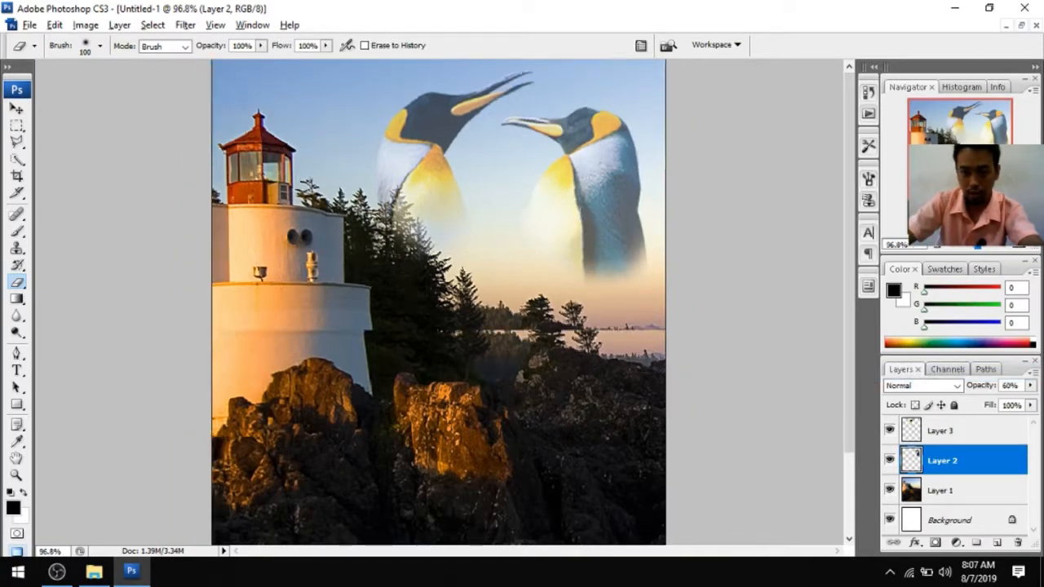
scroll(565, 233, "down", 3)
Move the Layer 3 penguin slightly right, closer to the Layer 2 penguin
left_click(940, 430)
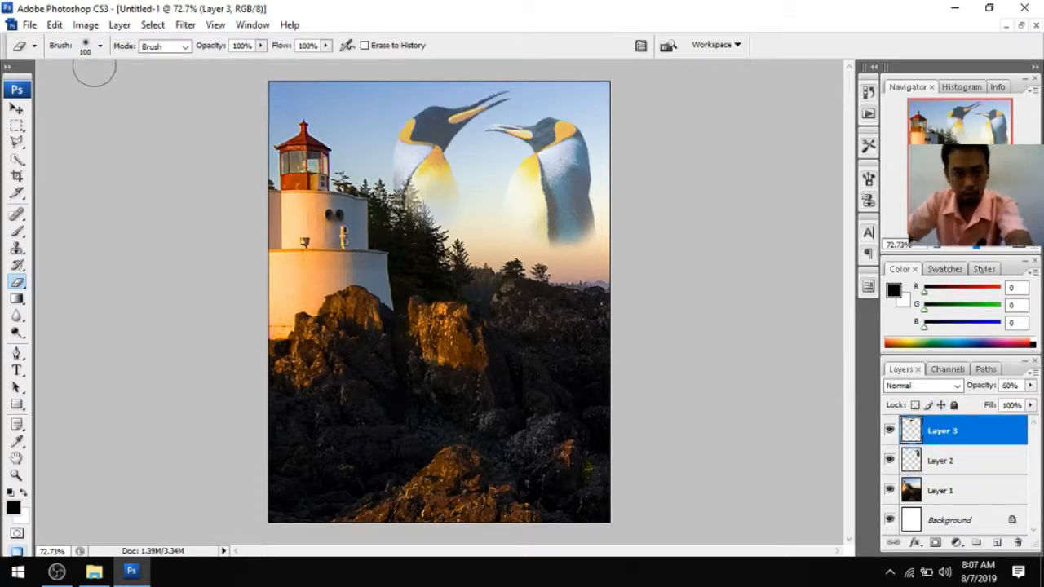
left_click(16, 109)
left_click_drag(424, 167, 438, 166)
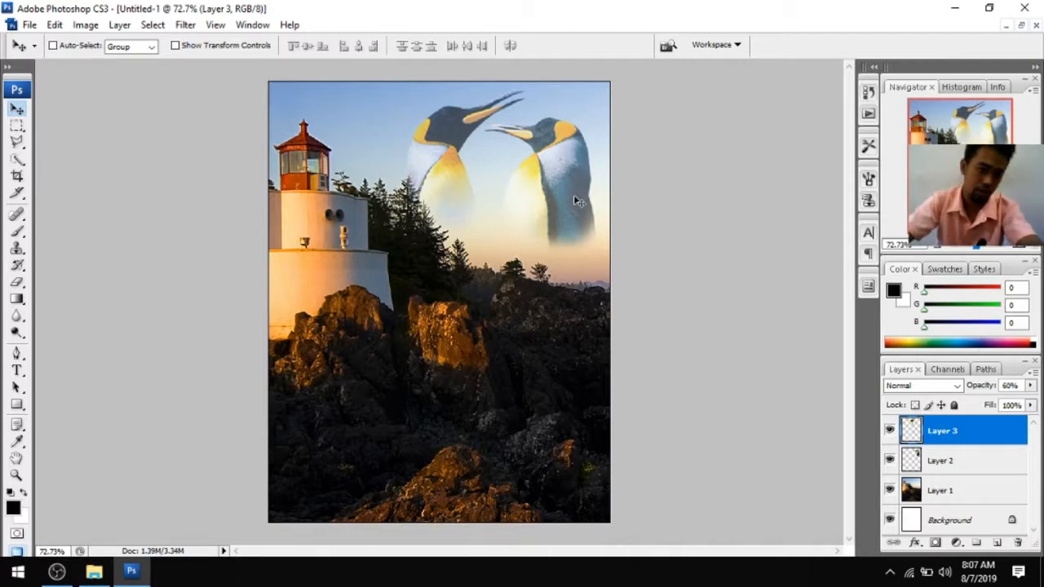
scroll(564, 204, "down", 3)
scroll(565, 204, "up", 4)
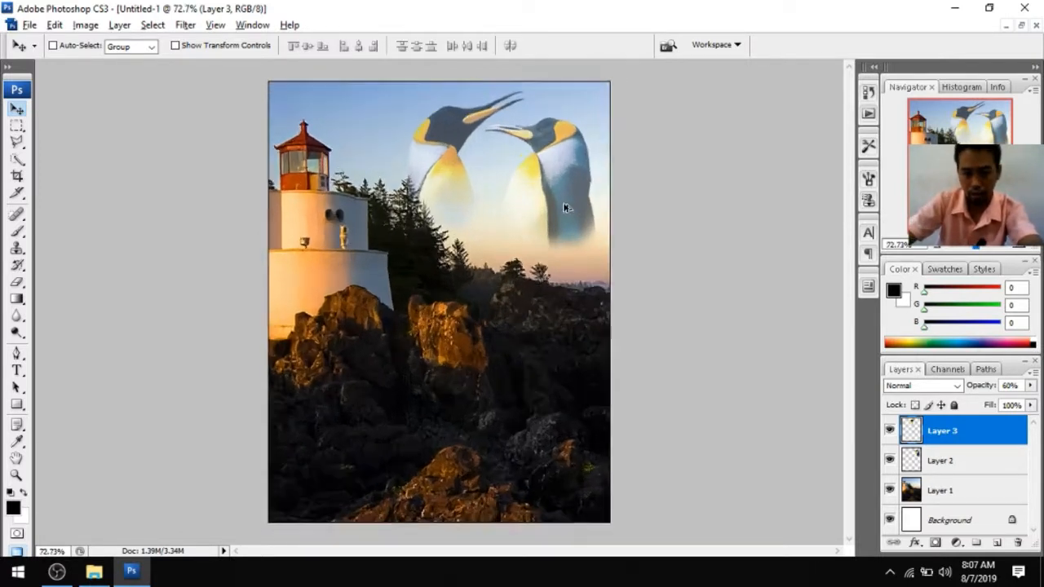
double_click(990, 489)
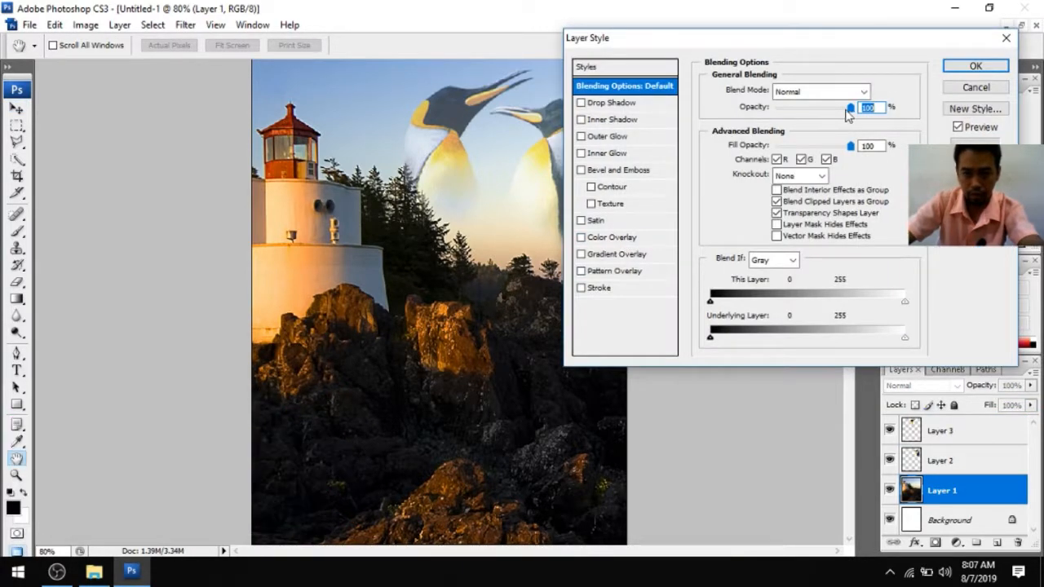
left_click_drag(850, 110, 891, 105)
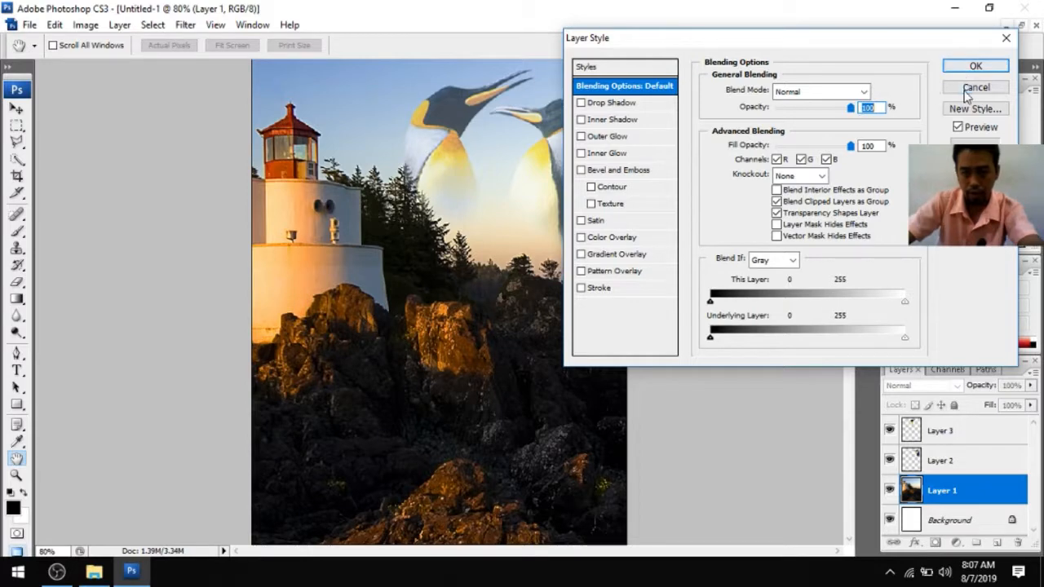
left_click(976, 67)
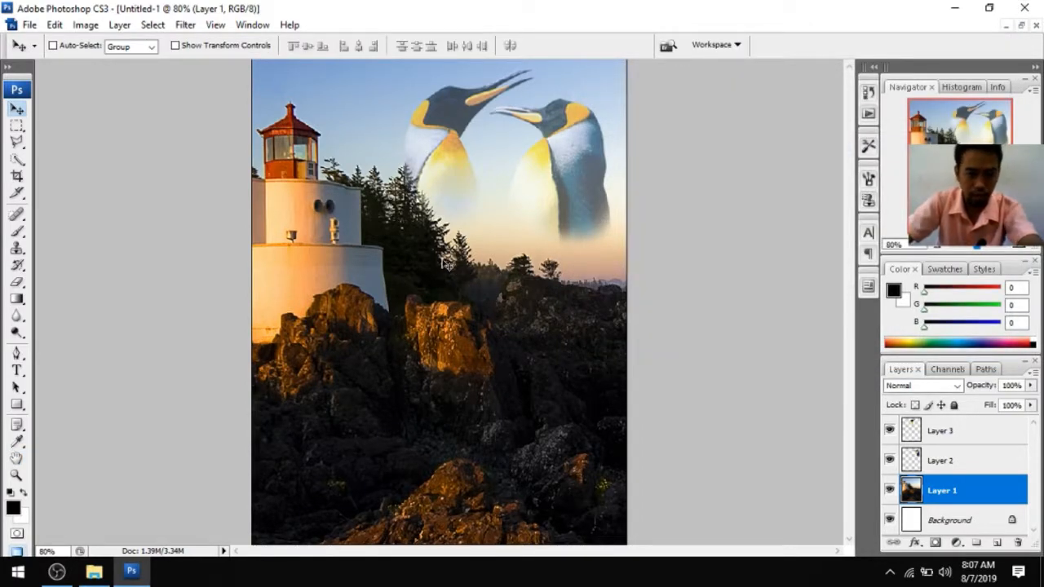
scroll(440, 272, "down", 2)
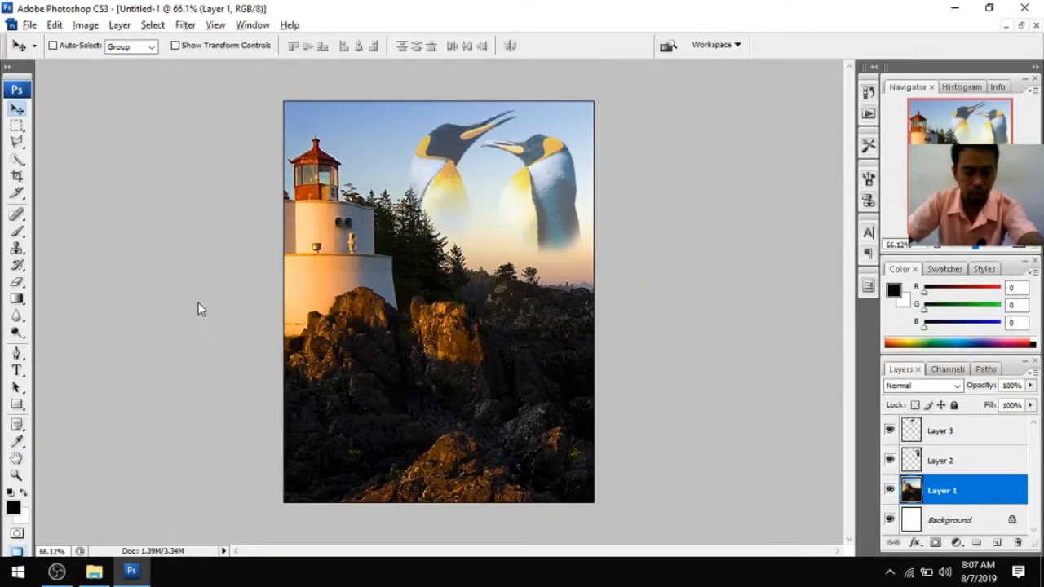
Add a paragraph text box across the rocks below the lighthouse, reading "Lighthouse" in 62 pt Suci Marwati
key("alt+t")
left_click(456, 305)
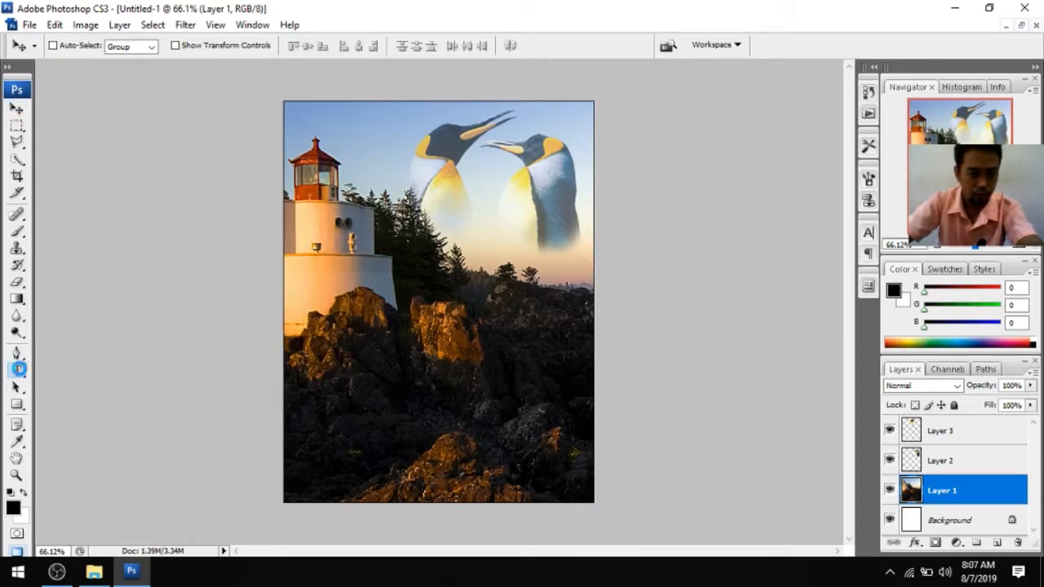
left_click(17, 372)
scroll(326, 306, "up", 4)
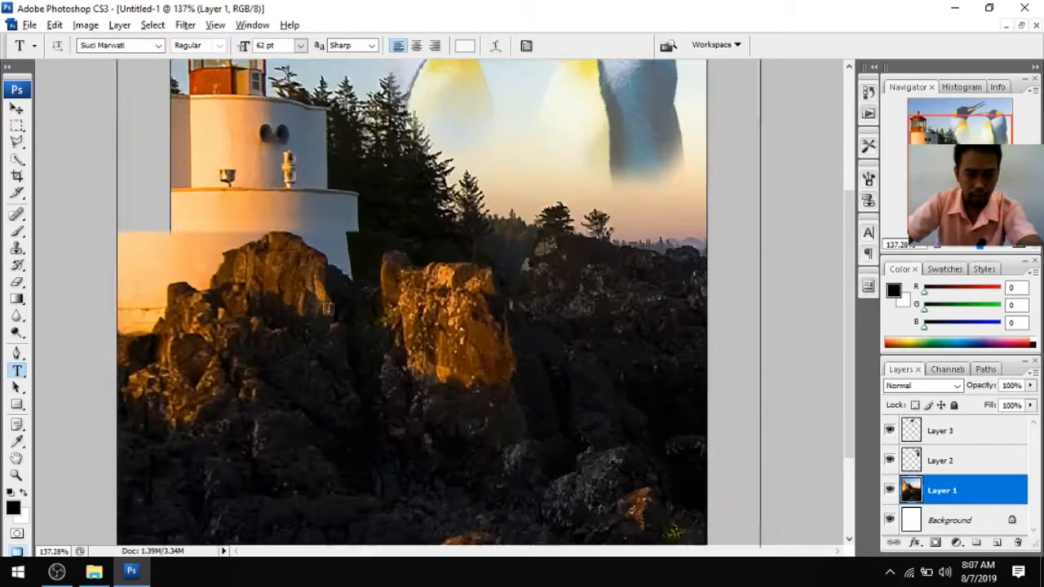
left_click_drag(202, 286, 692, 481)
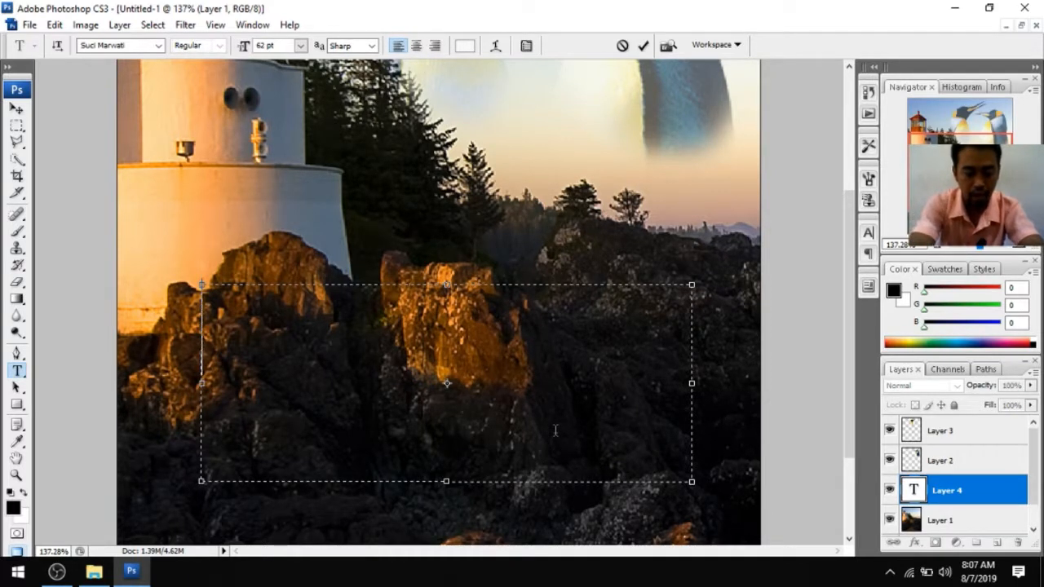
type("Light")
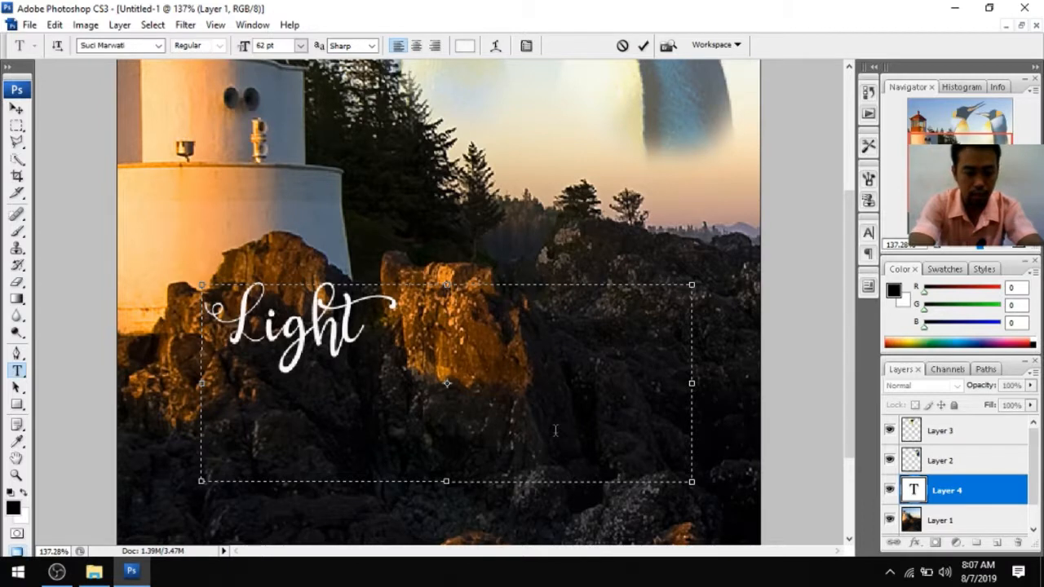
type("hoi")
key("BackSpace")
type("u")
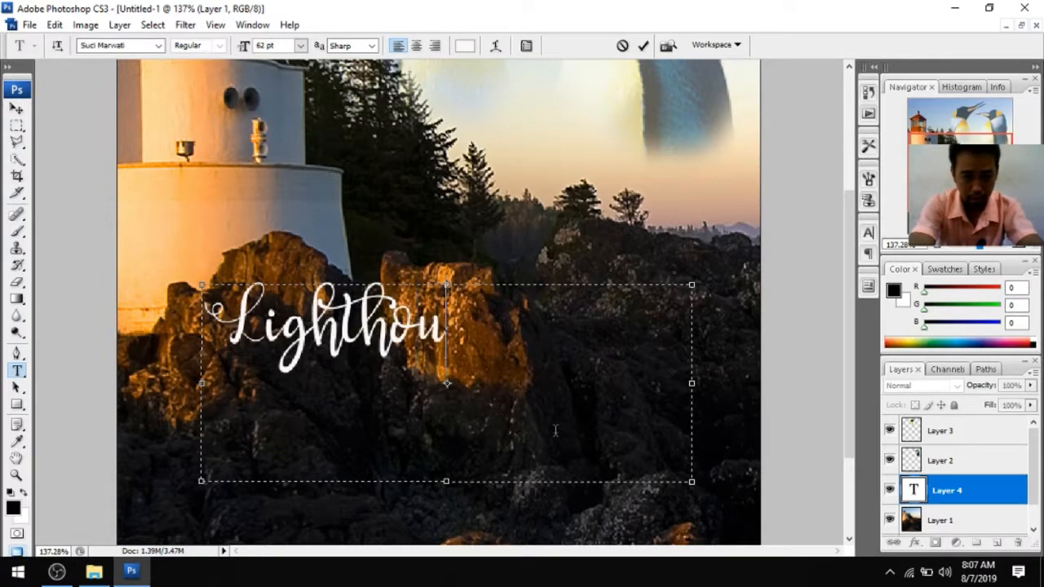
type("se ")
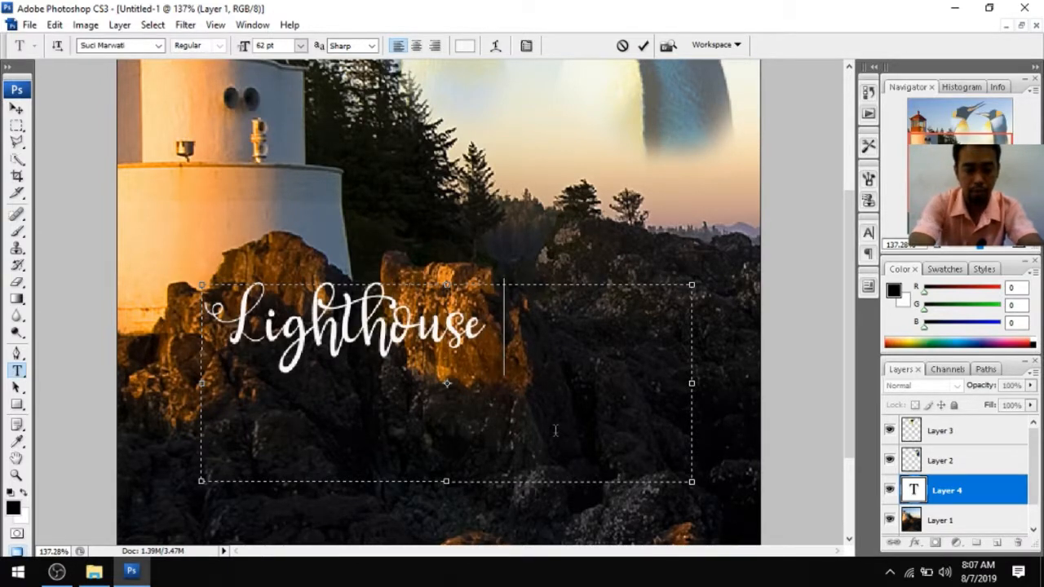
type("Memro")
key("BackSpace")
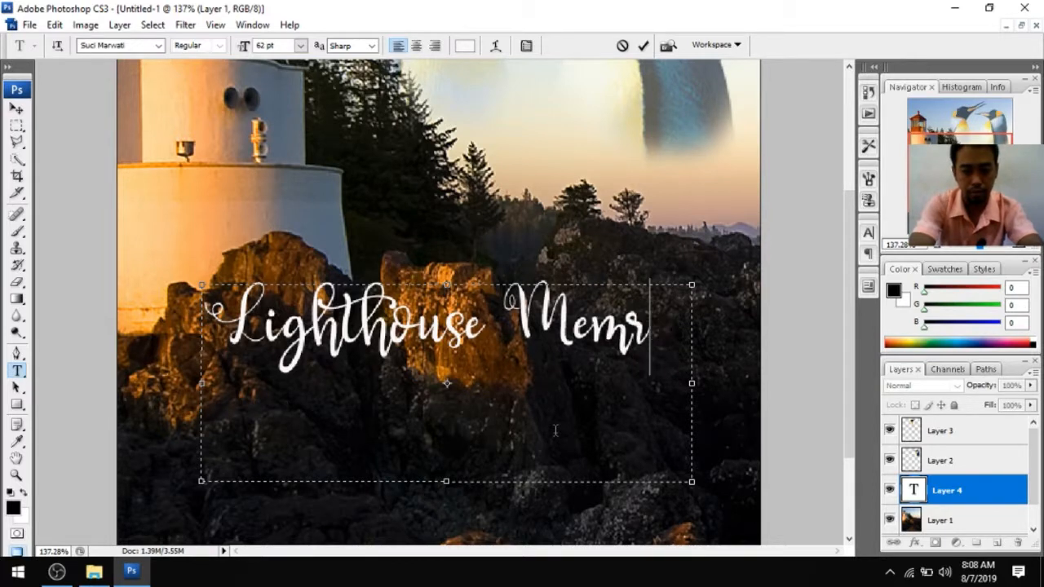
key("BackSpace")
type("ories")
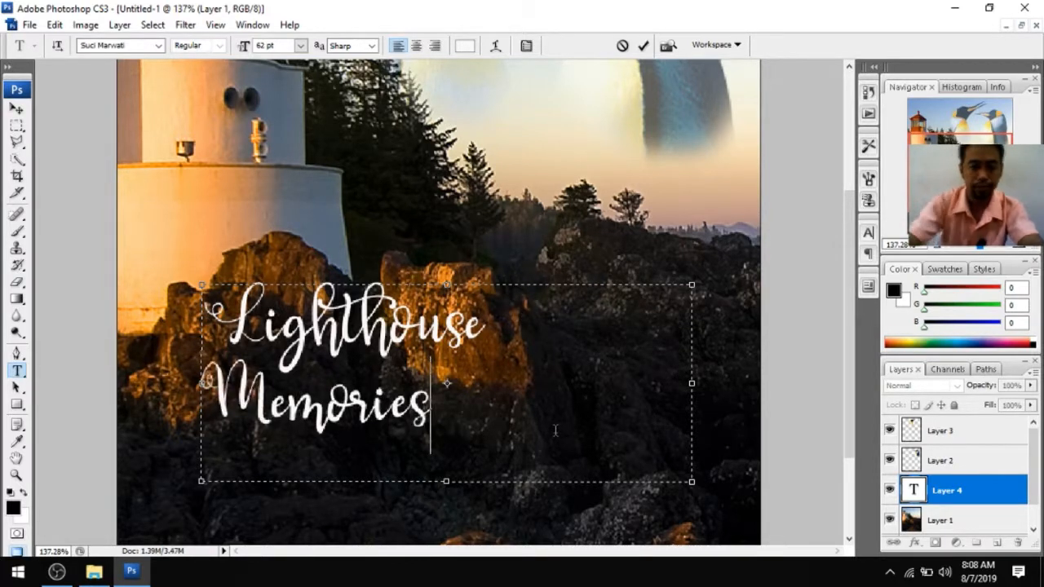
left_click_drag(437, 408, 193, 383)
key("BackSpace")
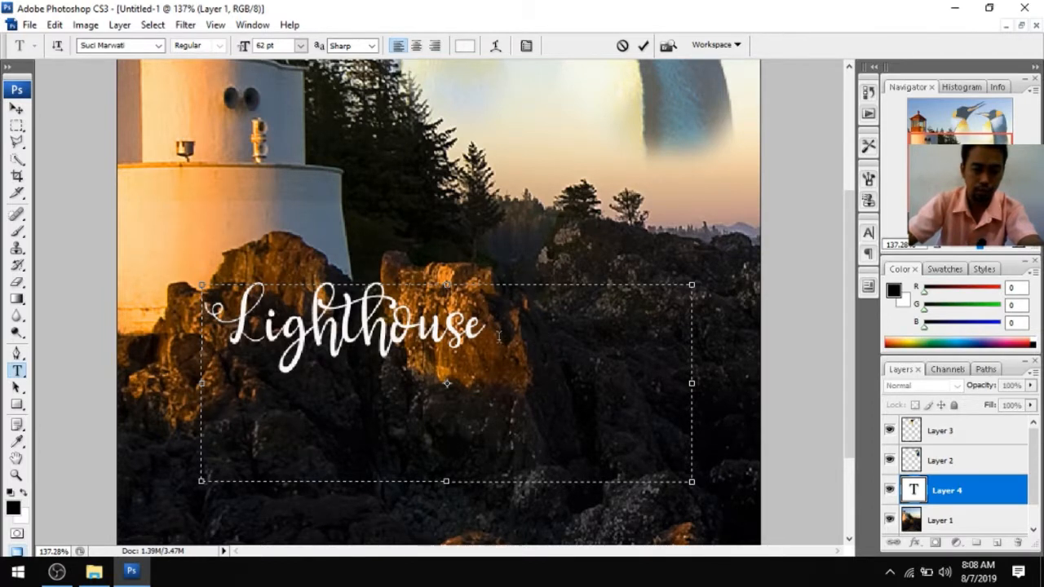
key("BackSpace")
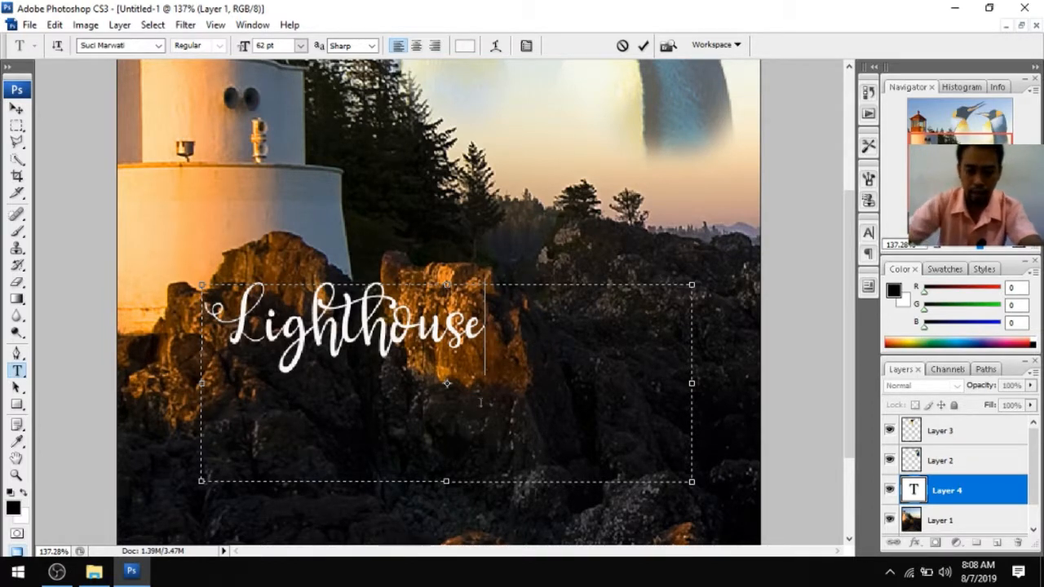
Enlarge the whole "Lighthouse" text to 106 pt and shrink its text box to fit the word
key("ctrl+a")
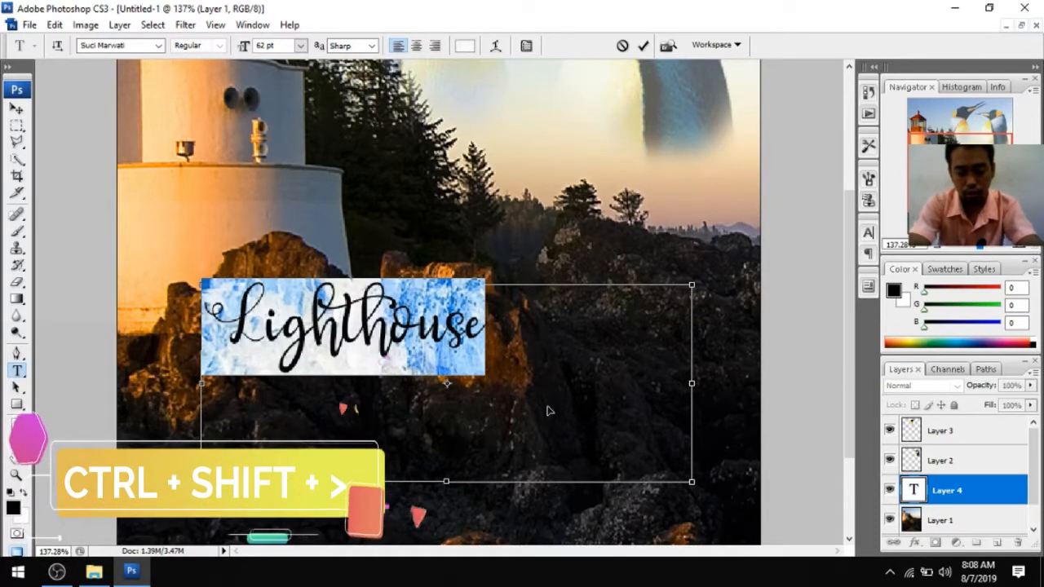
key("ctrl+shift+period")
key("ctrl+shift+period")
key("ctrl+shift+period")
key("ctrl+shift+period")
key("ctrl+shift+period")
key("ctrl+shift+period")
key("ctrl+shift+period")
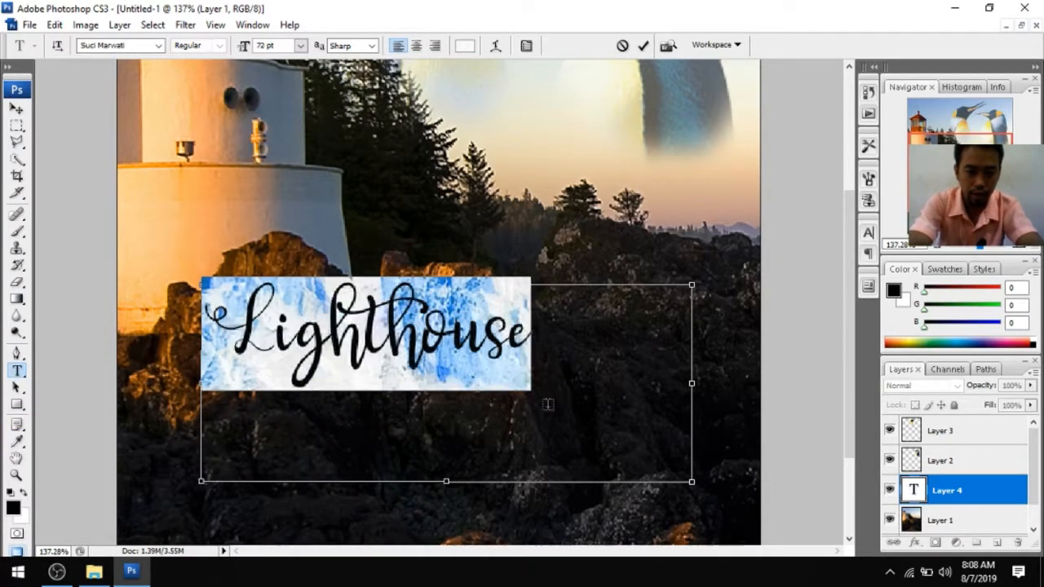
key("ctrl+shift+period")
key("ctrl+shift+period")
key("ctrl+shift+period")
key("ctrl+shift+period")
key("ctrl+shift+period")
key("ctrl+shift+period")
key("ctrl+shift+period")
key("ctrl+shift+period")
key("ctrl+shift+period")
key("ctrl+shift+period")
key("ctrl+shift+period")
key("ctrl+shift+period")
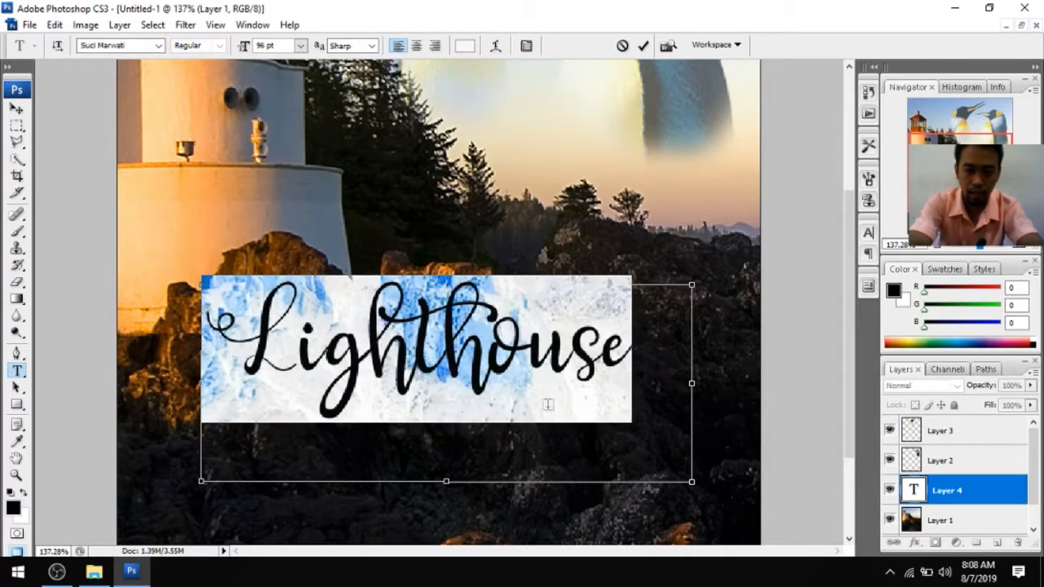
key("ctrl+shift+period")
key("ctrl+shift+period")
key("ctrl+shift+period")
key("ctrl+shift+period")
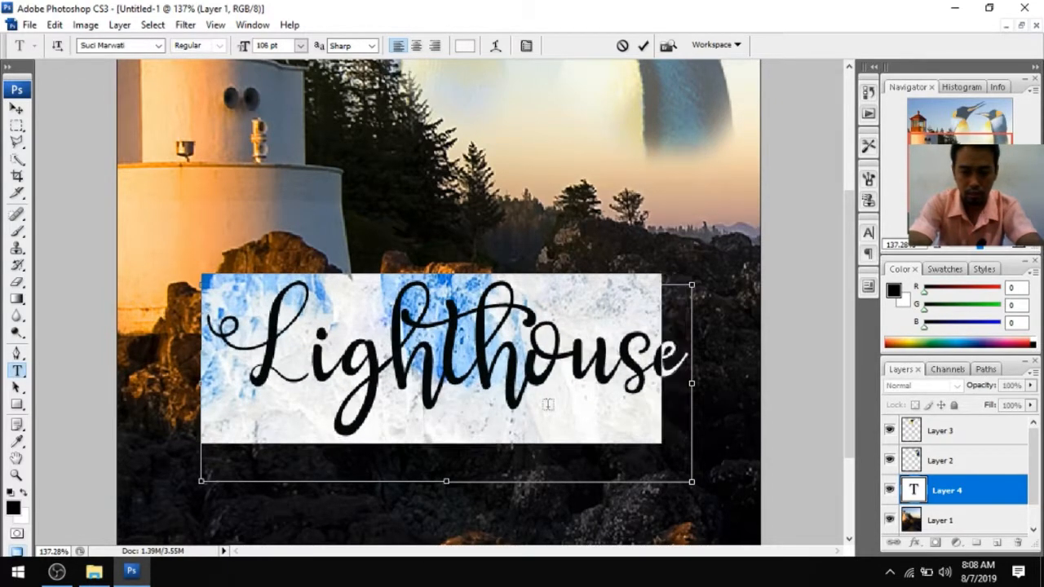
key("ctrl+shift+comma")
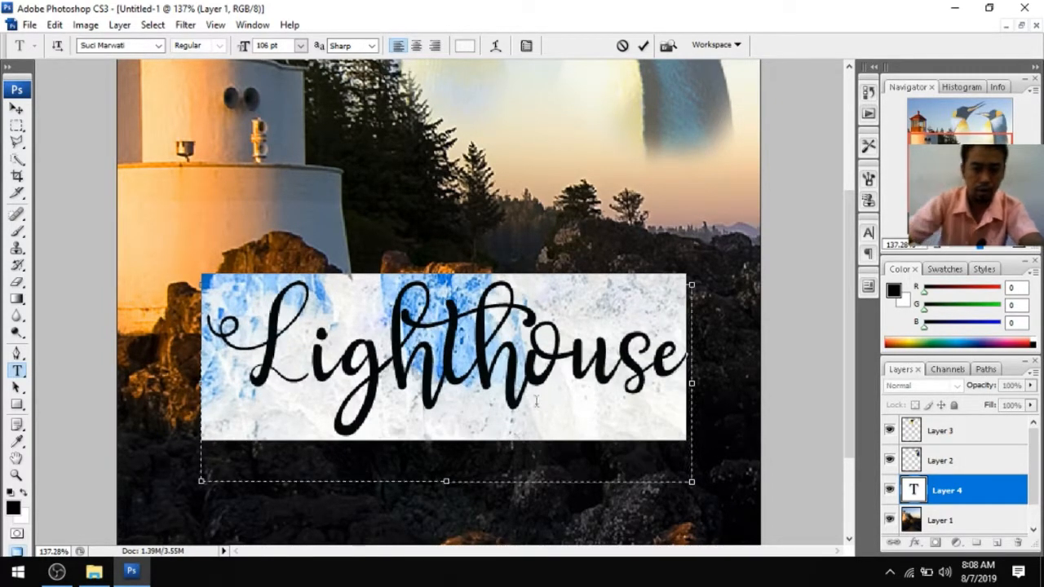
left_click_drag(692, 485, 688, 438)
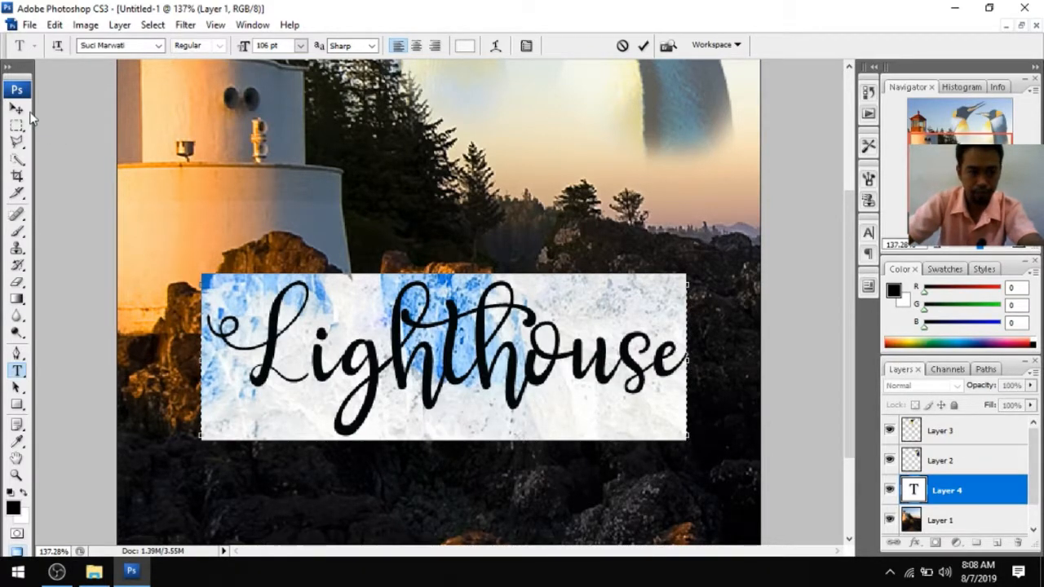
Free-transform the "Lighthouse" text to about 118.9% width and 116.6% height, and move it down the rocks to about Y 545 px
left_click(18, 109)
key("ctrl+t")
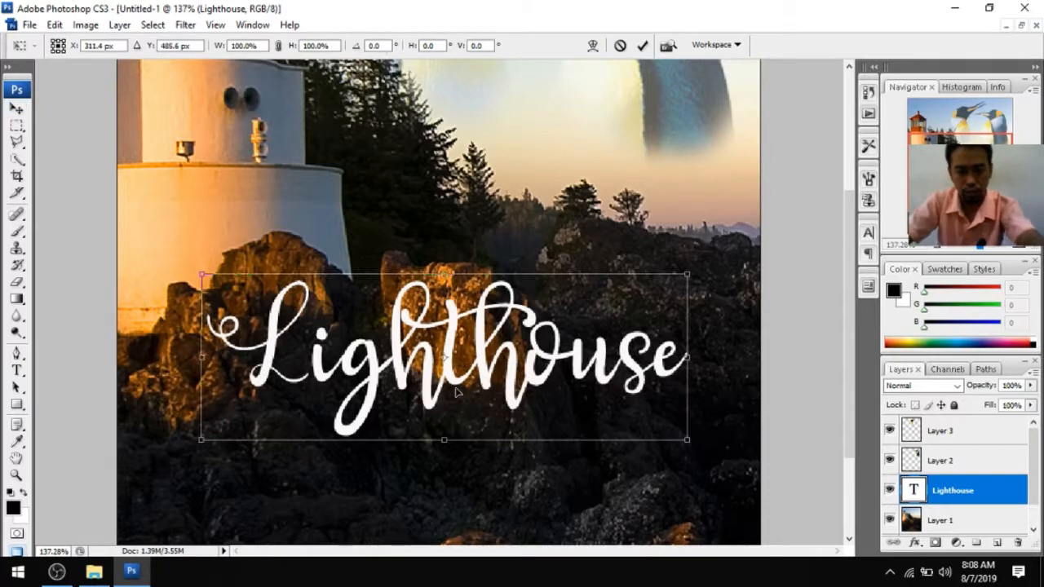
left_click_drag(204, 441, 147, 441)
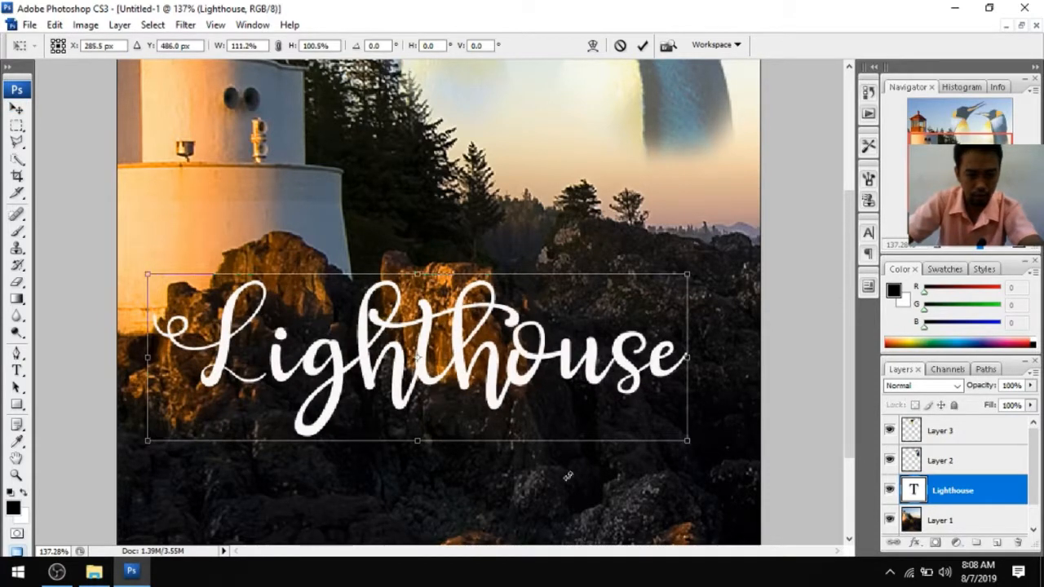
left_click_drag(683, 441, 723, 471)
key("ctrl+0")
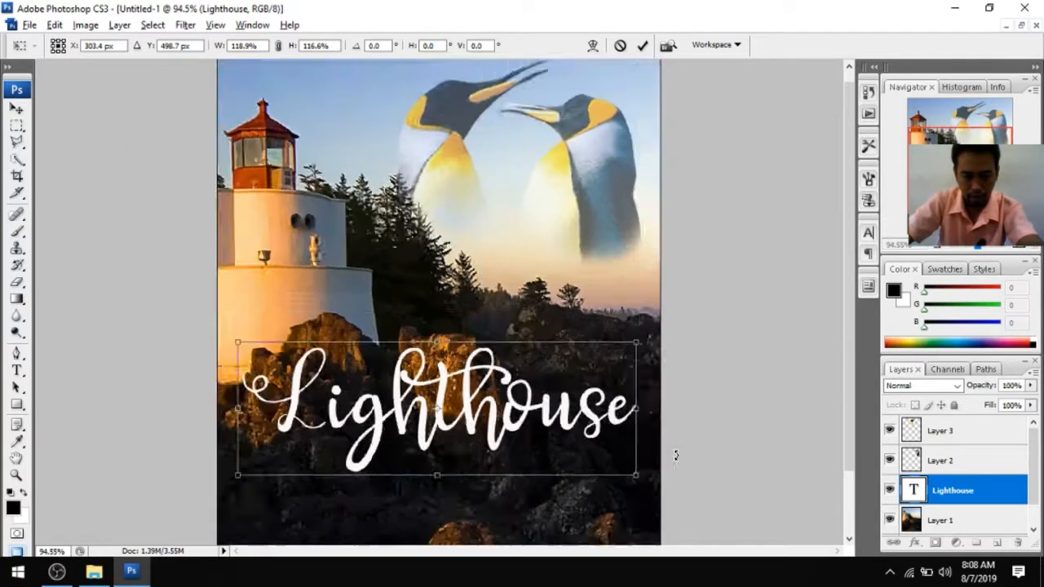
left_click_drag(513, 374, 514, 400)
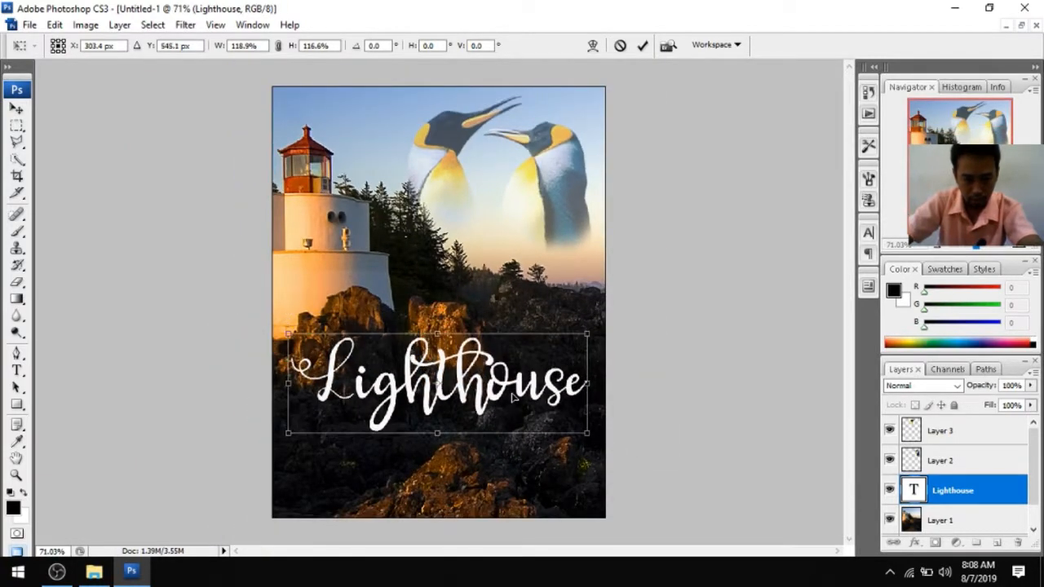
key("Return")
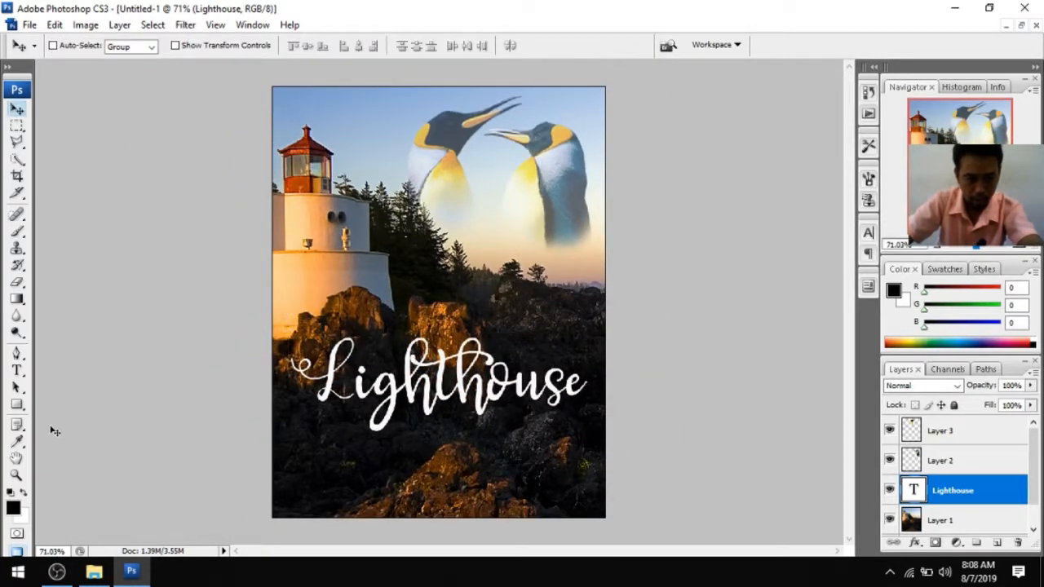
Add a second text box on the rocks below the right part of "Lighthouse", reading "memories" at 106 pt
left_click(17, 371)
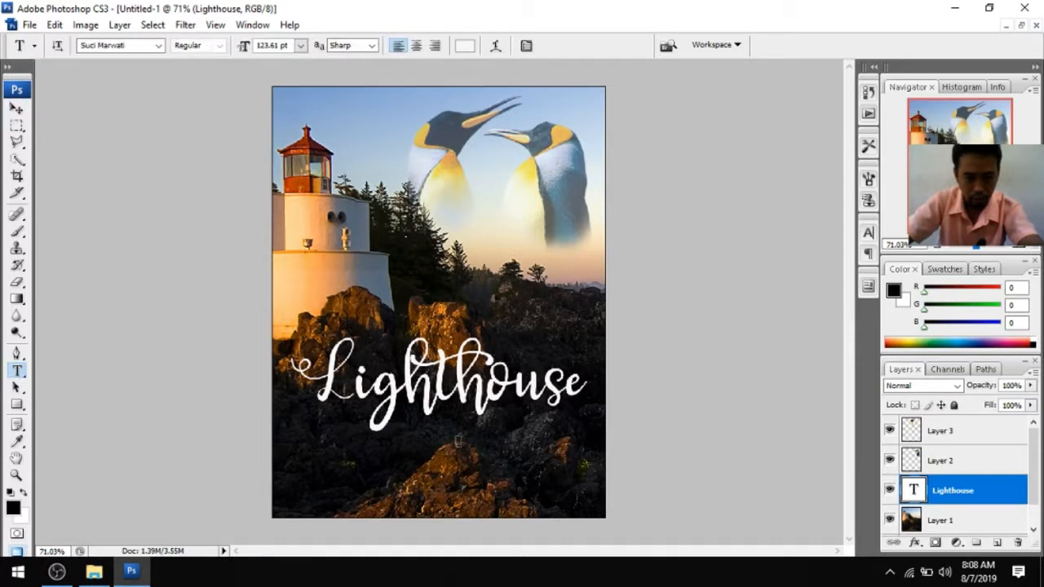
left_click_drag(406, 442, 593, 502)
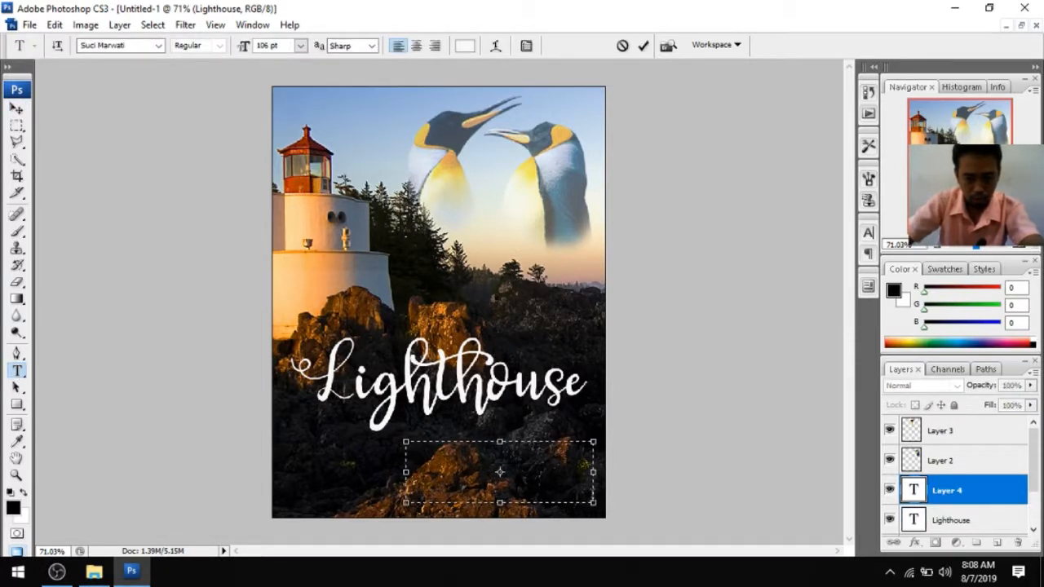
type("memoires")
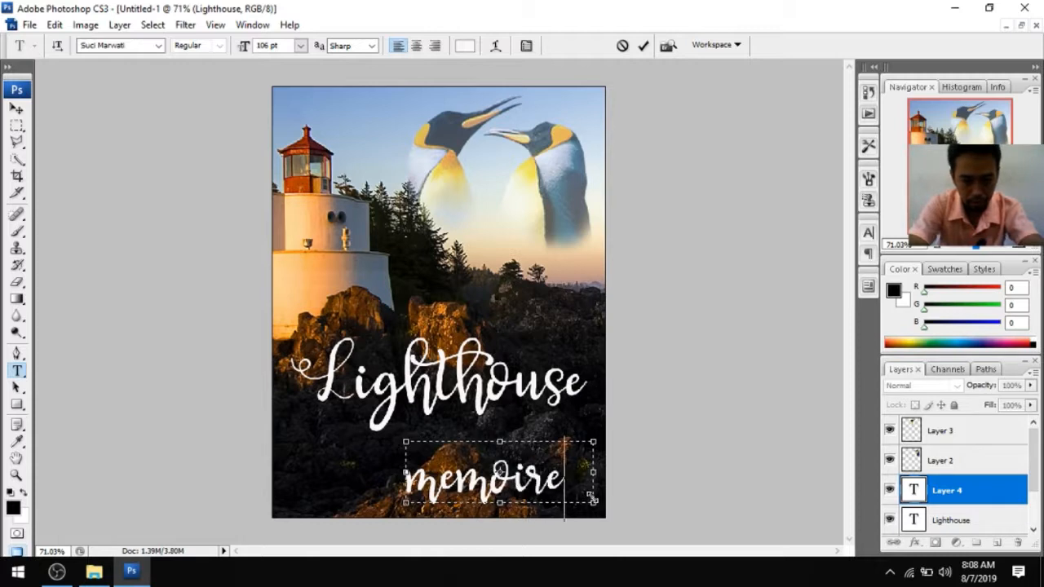
key("BackSpace")
key("BackSpace")
key("BackSpace")
key("BackSpace")
type("ries")
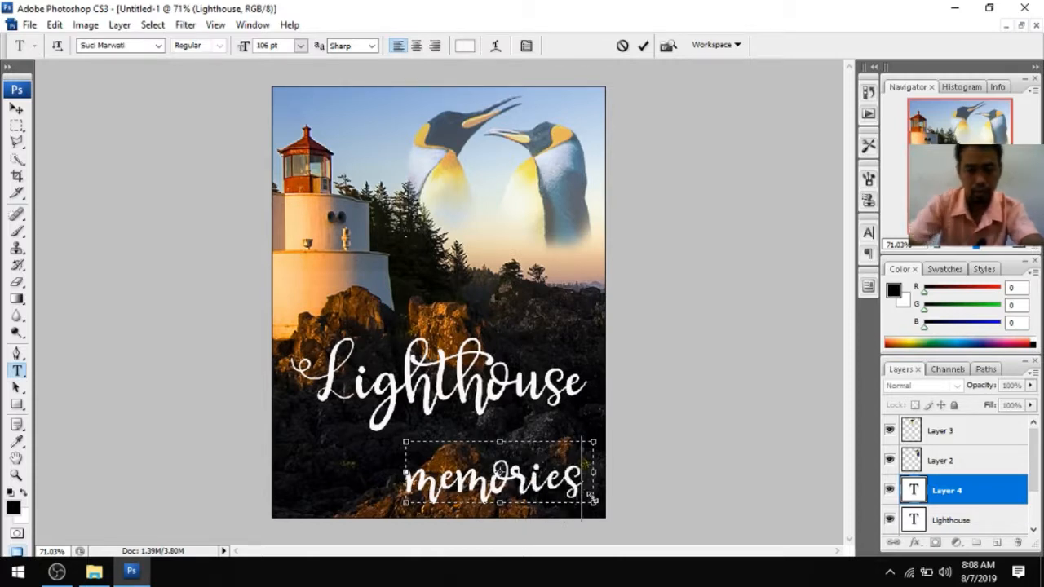
Move the word "memories" up so it sits directly beneath the right part of "Lighthouse"
left_click(17, 108)
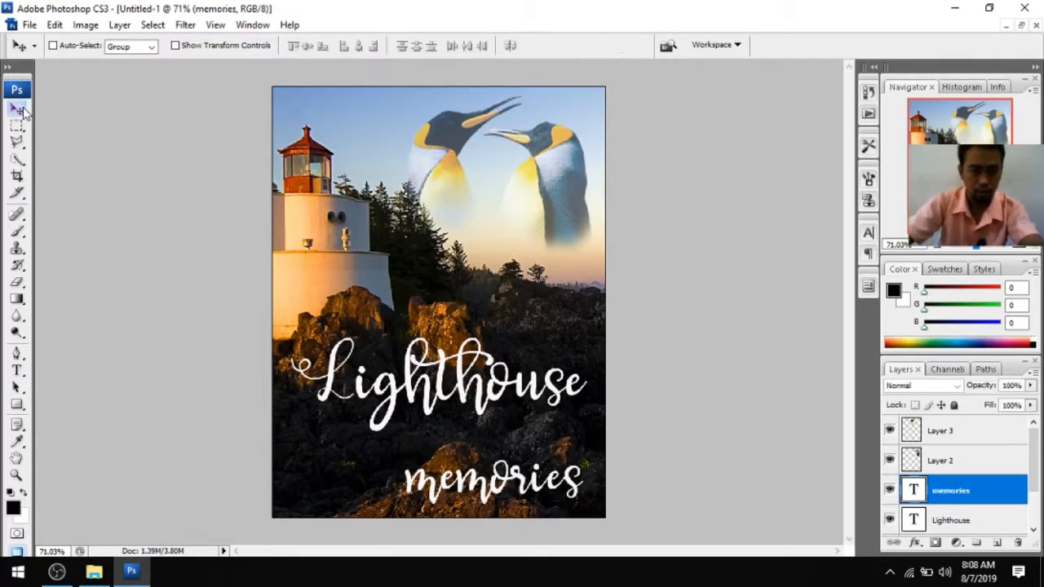
left_click_drag(481, 496, 475, 452)
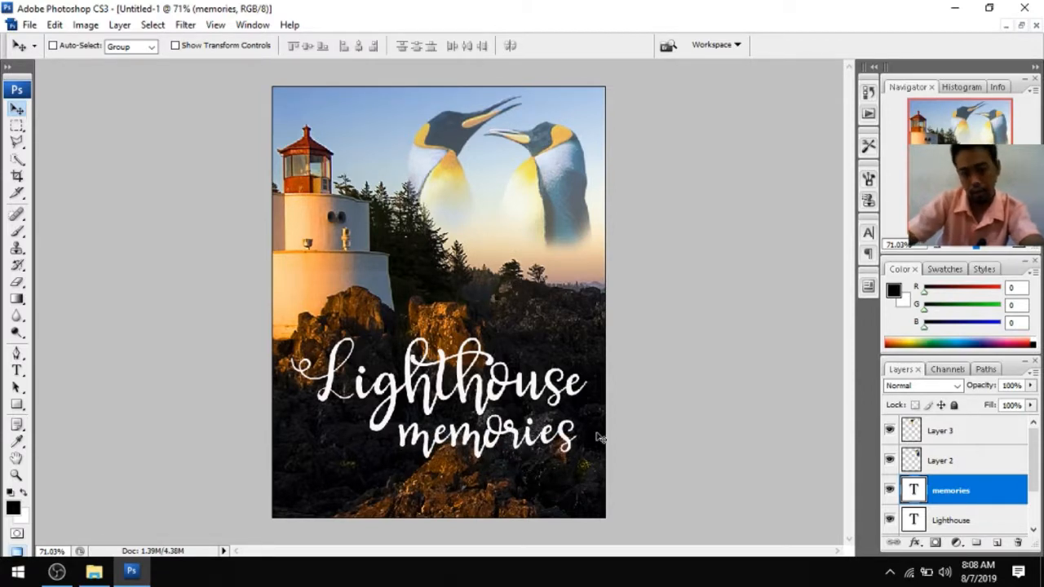
Add a Color Overlay to the "Lighthouse" text layer in bright blue, #14afe8
double_click(1000, 523)
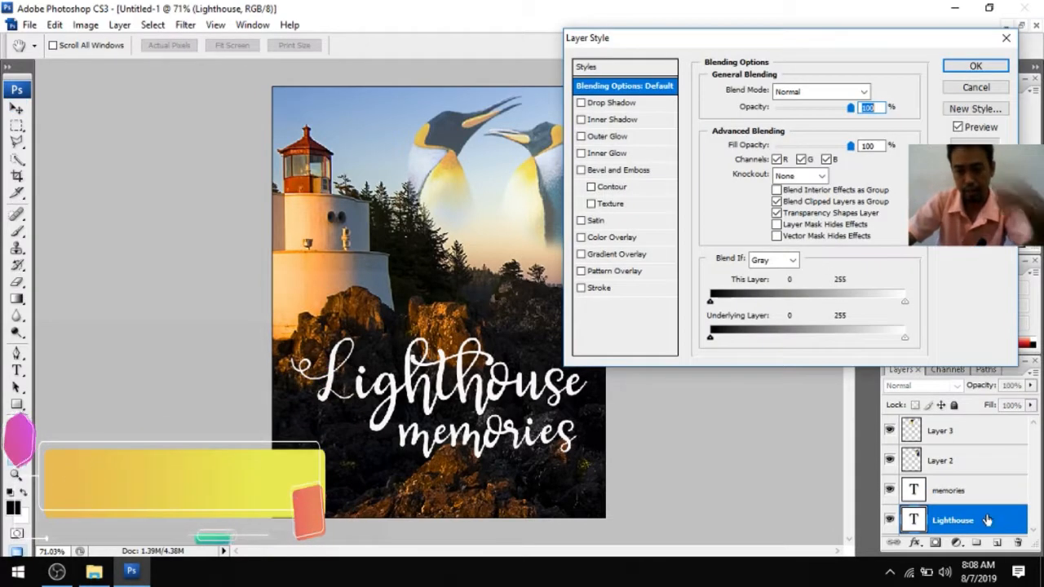
left_click(612, 238)
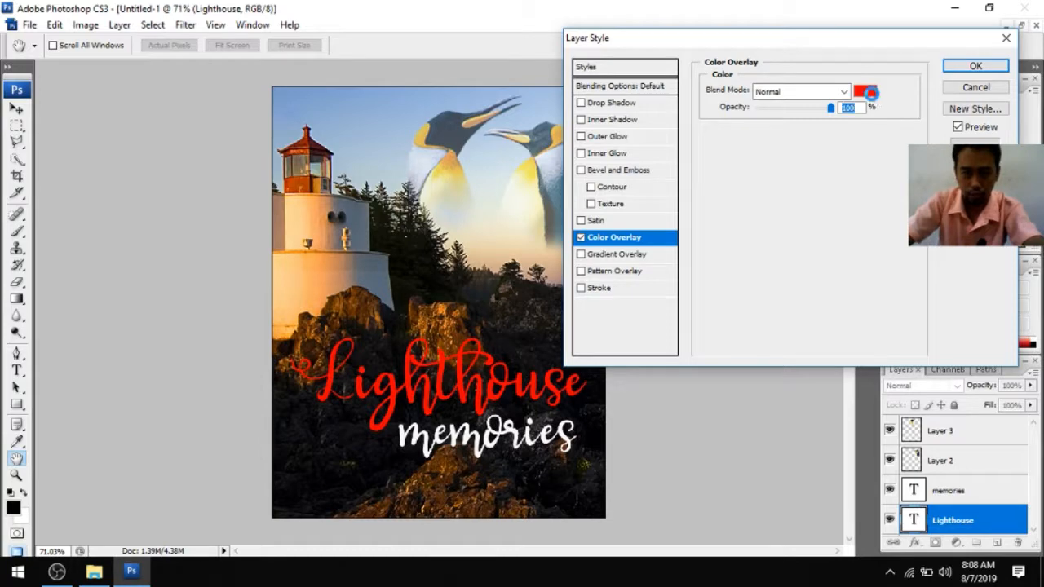
left_click(866, 92)
left_click(459, 163)
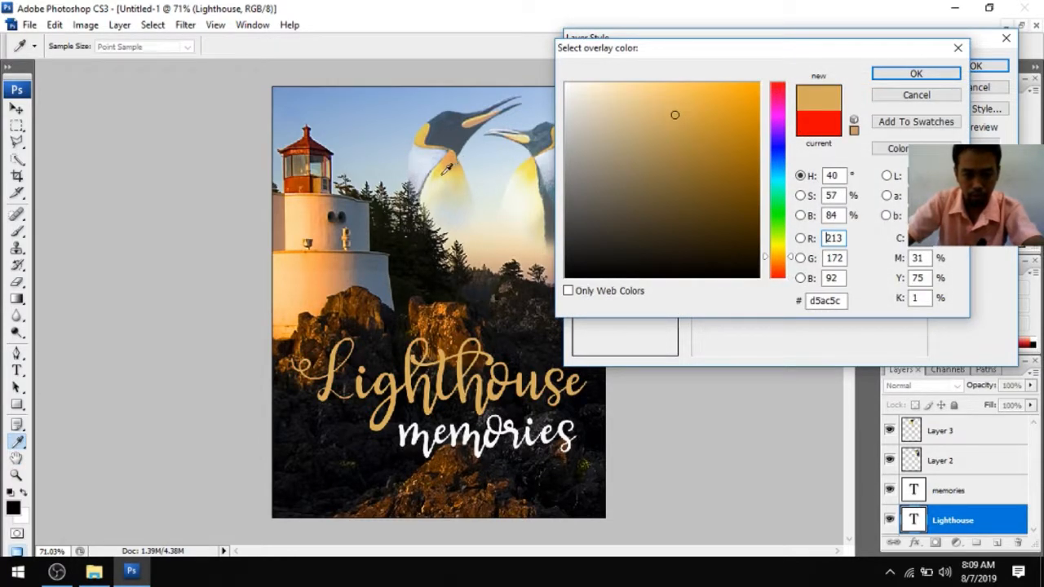
left_click_drag(779, 253, 779, 243)
left_click_drag(734, 128, 740, 103)
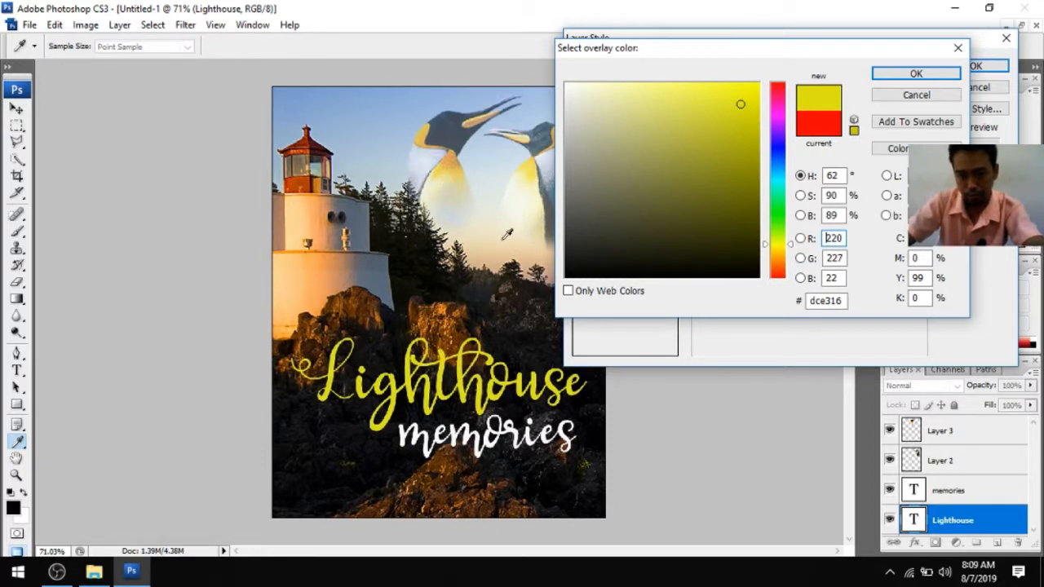
left_click(782, 171)
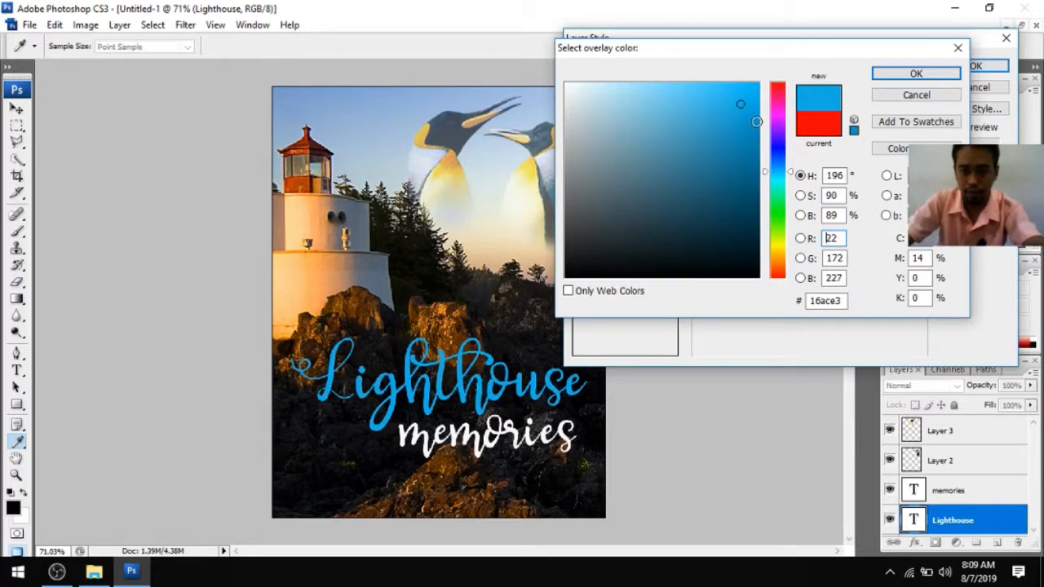
left_click(752, 122)
left_click(742, 100)
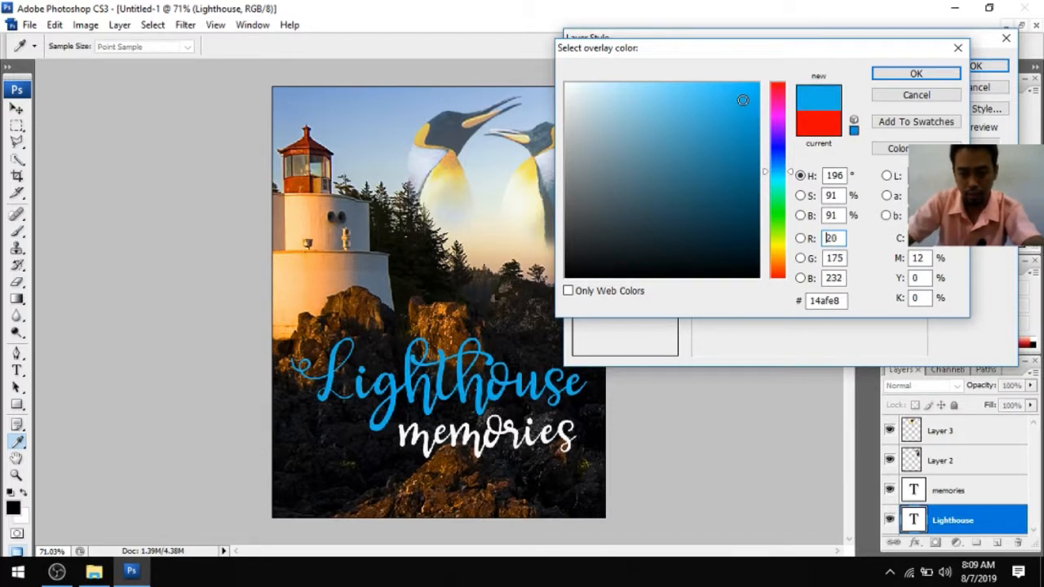
left_click(906, 75)
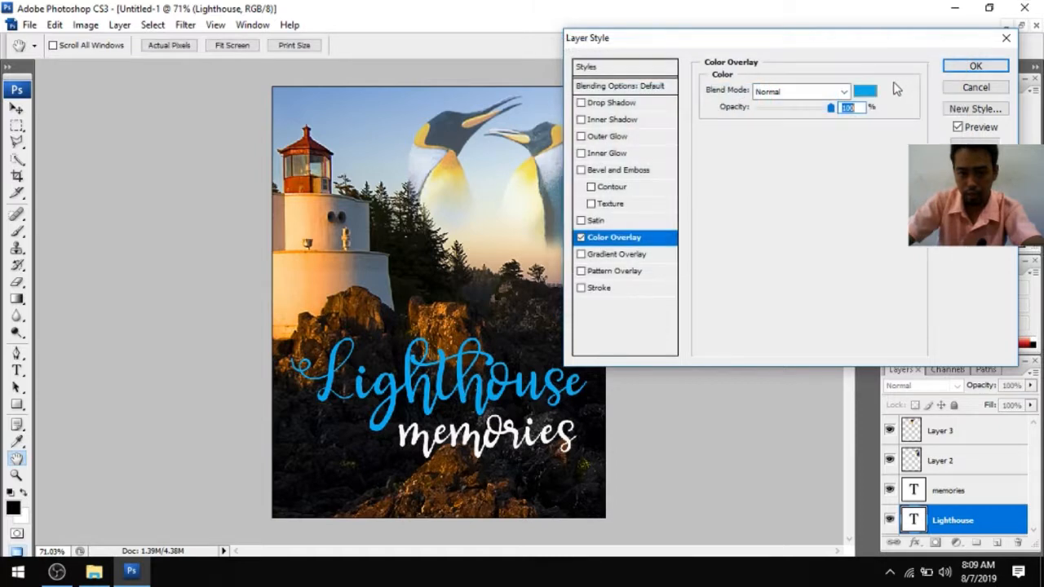
Add a 1 px outside stroke in light grey, about #cac6c6, to the "Lighthouse" text
left_click(599, 290)
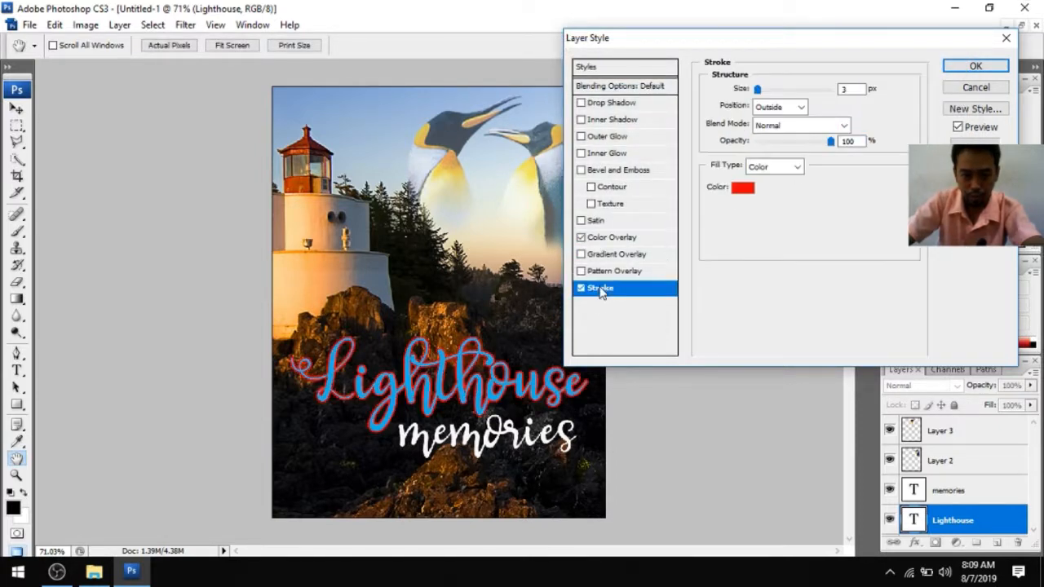
left_click(735, 189)
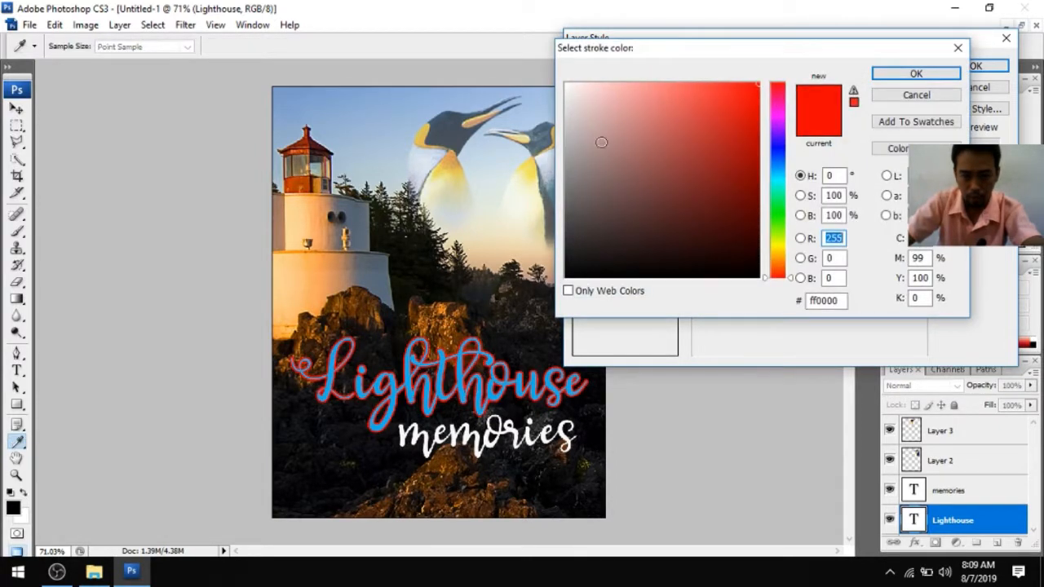
mouse_move(579, 113)
left_mouse_down()
mouse_move(570, 143)
mouse_move(568, 124)
left_mouse_up()
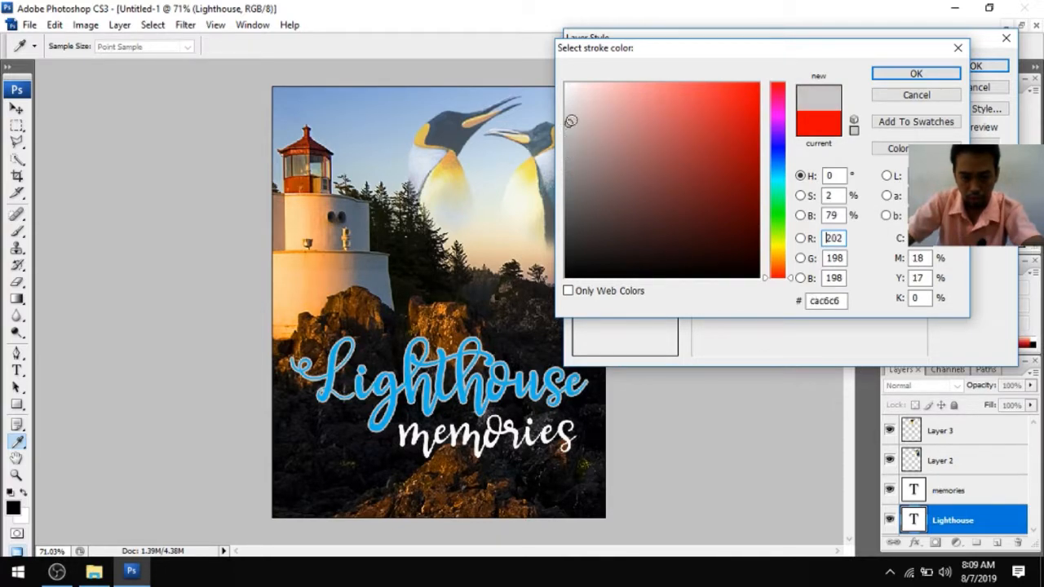
left_click(916, 74)
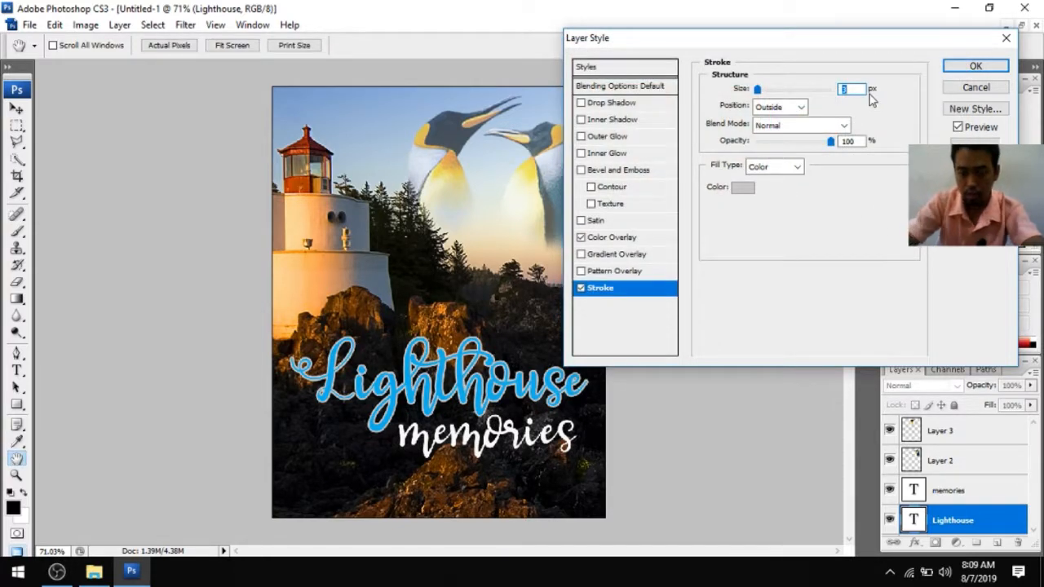
type("1")
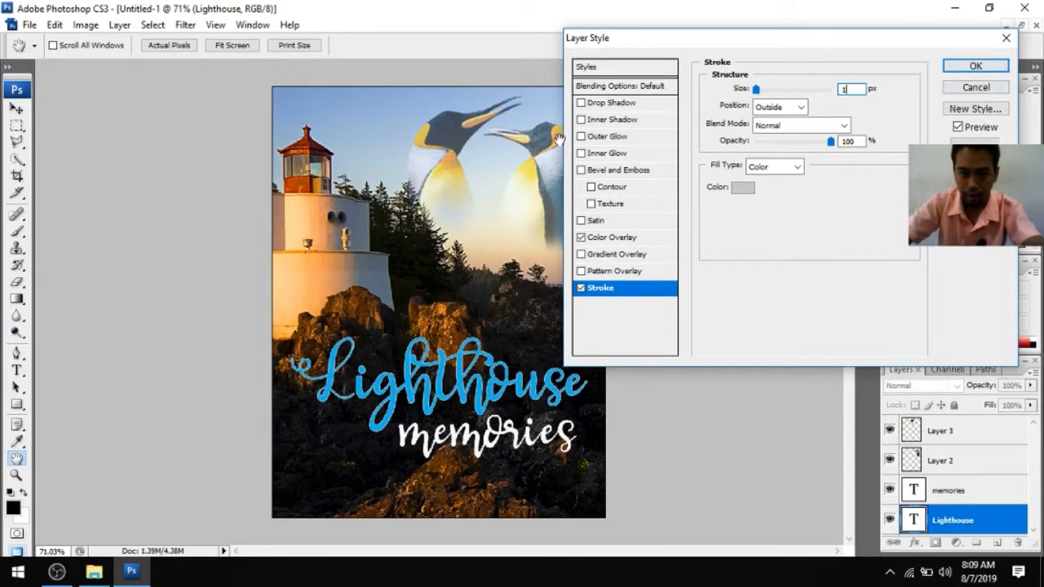
Add a drop shadow to the "Lighthouse" text with a 43° angle and 92% opacity, and slightly adjust its distance
left_click(593, 106)
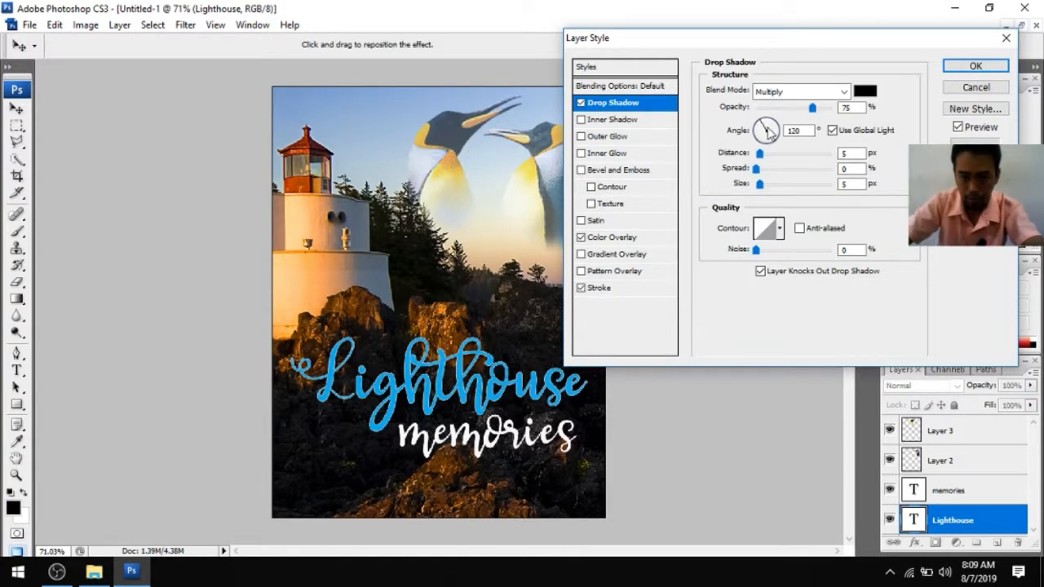
left_click(777, 128)
left_click_drag(812, 107, 824, 107)
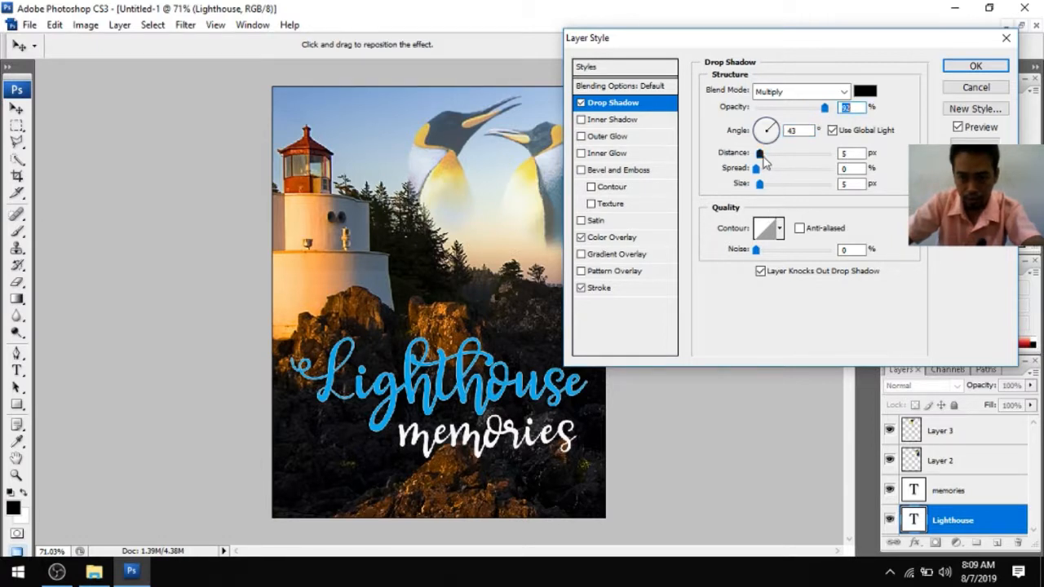
left_click_drag(764, 156, 759, 154)
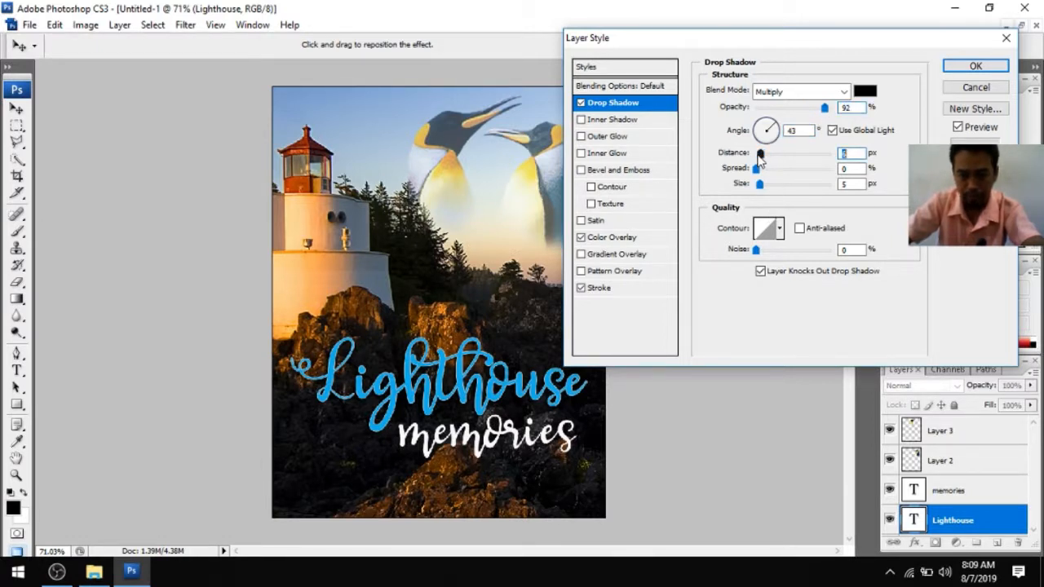
Add an outer glow at about 22% opacity to the "Lighthouse" text and apply the layer style
left_click(607, 136)
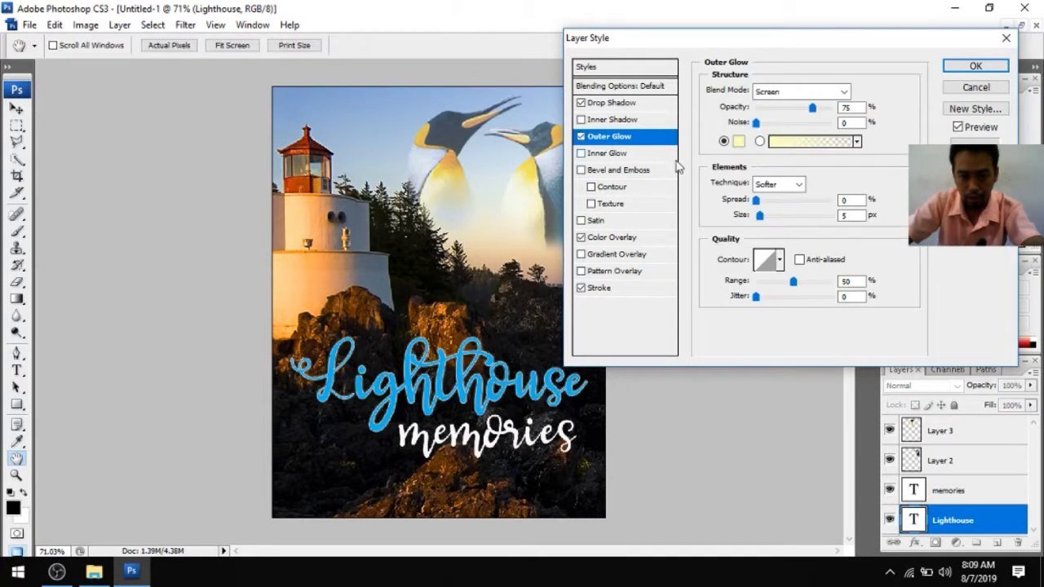
left_click_drag(813, 113, 773, 114)
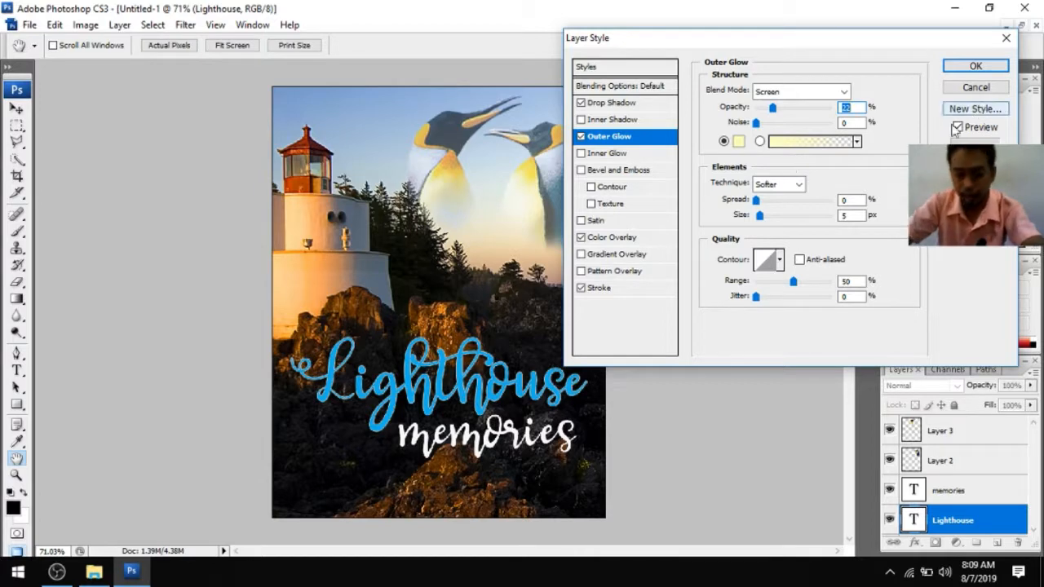
left_click(973, 72)
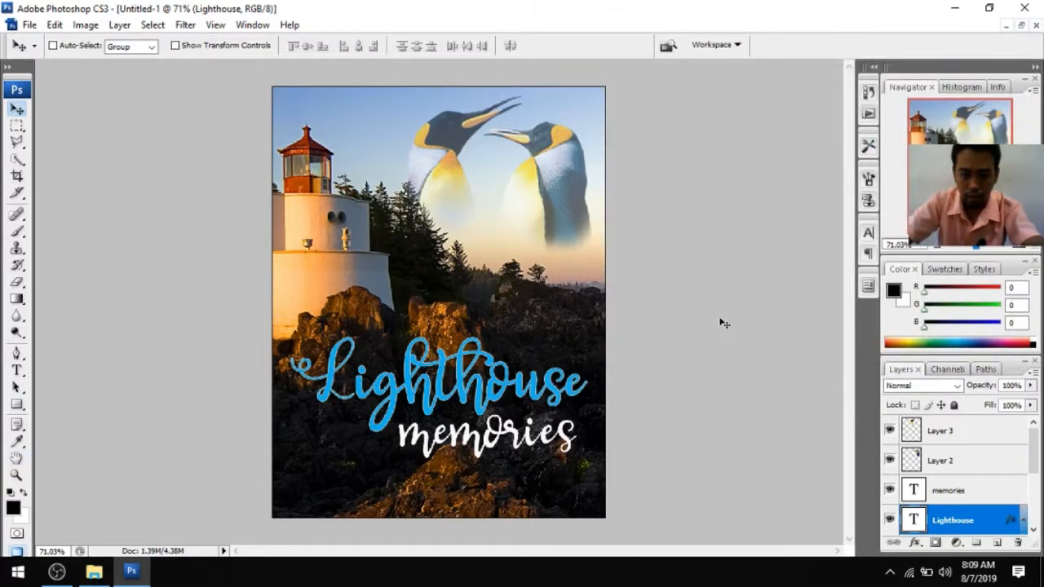
Copy the layer style of the "Lighthouse" layer and paste it onto the "memories" layer
right_click(993, 492)
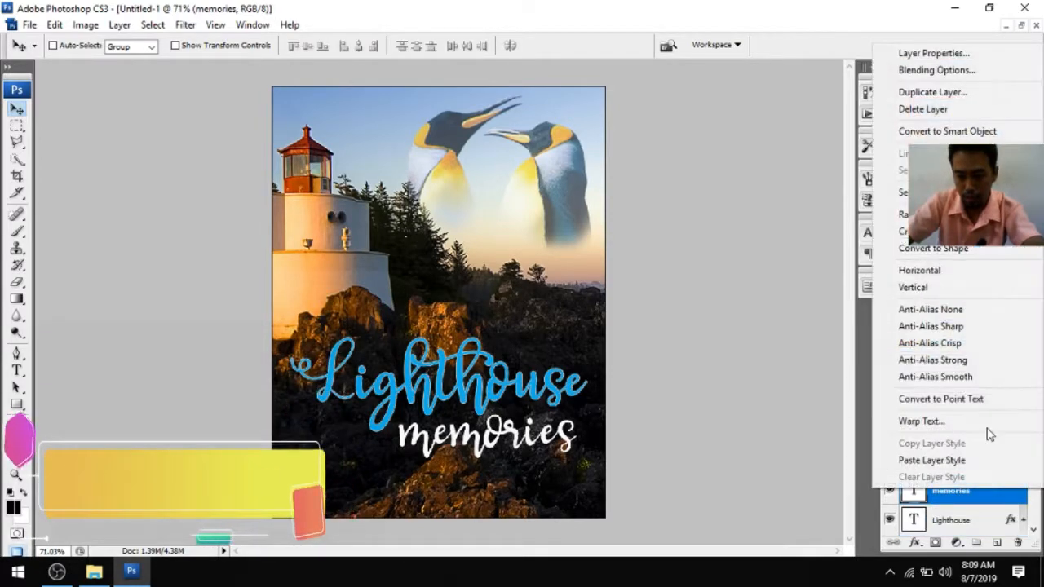
right_click(983, 519)
left_click(776, 449)
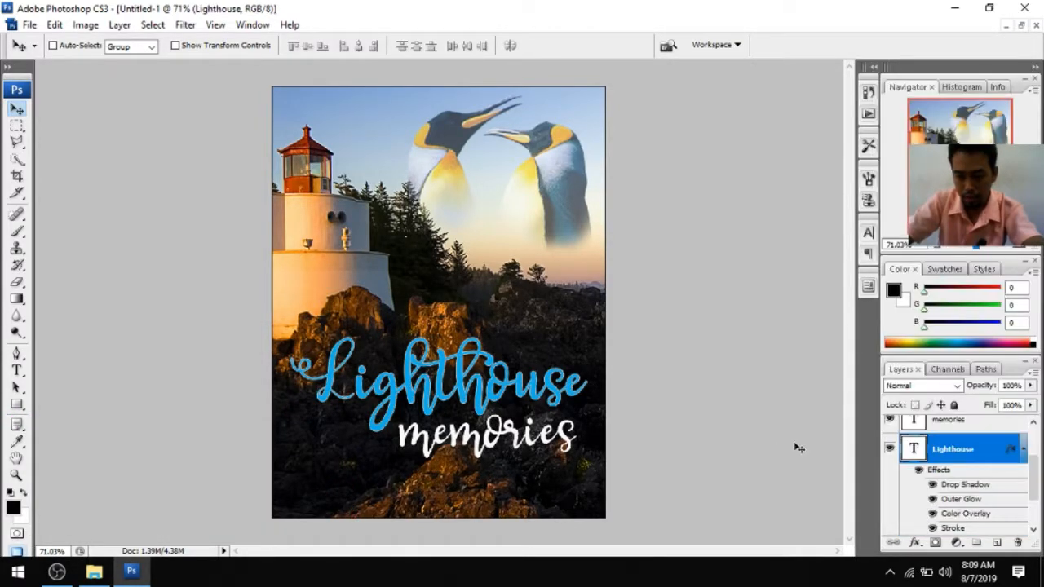
right_click(978, 466)
left_click(937, 403)
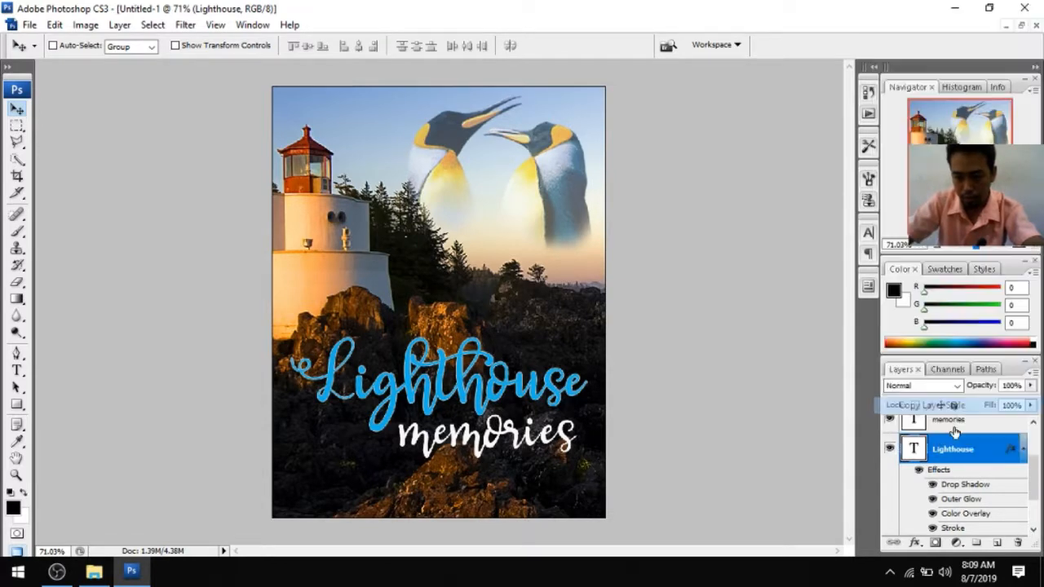
left_click(986, 423)
right_click(984, 436)
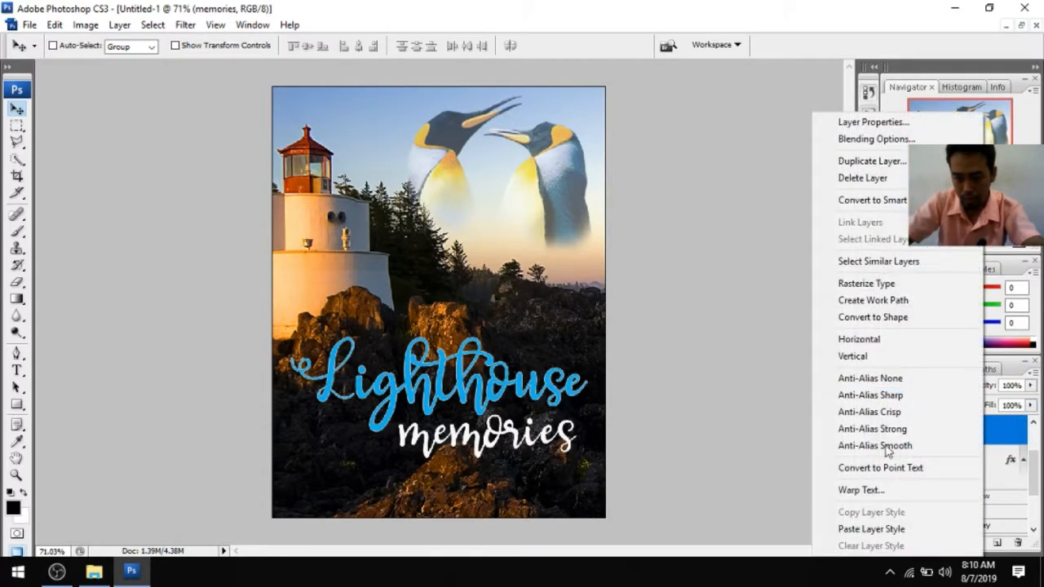
left_click(874, 530)
scroll(599, 410, "down", 3)
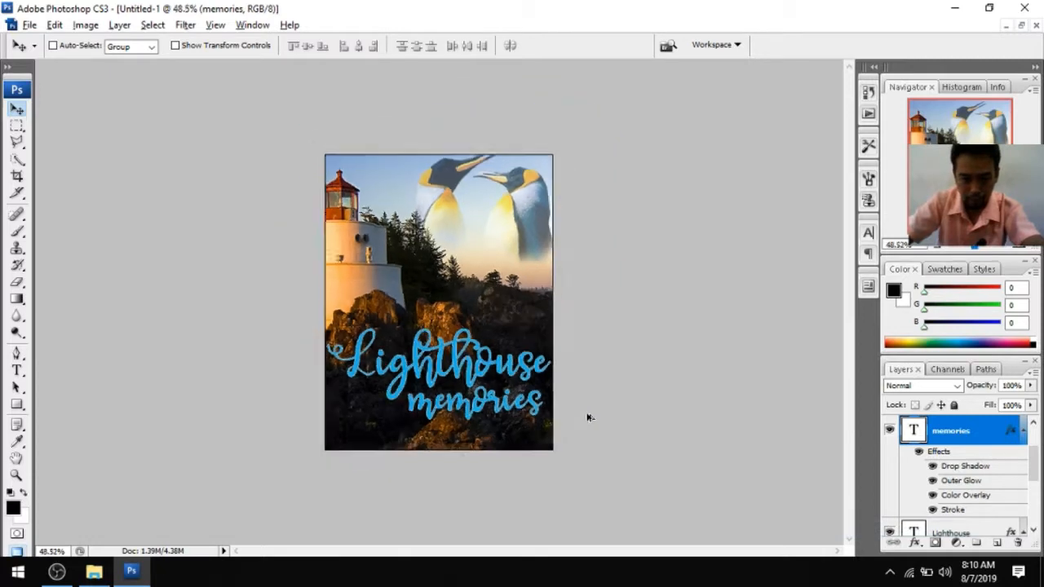
scroll(588, 419, "up", 4)
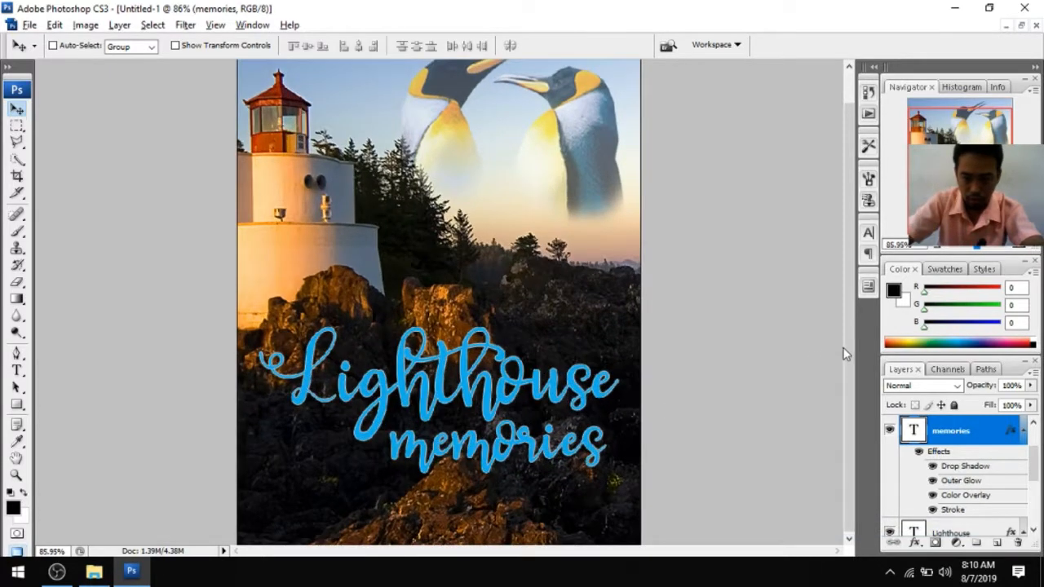
scroll(558, 441, "up", 1)
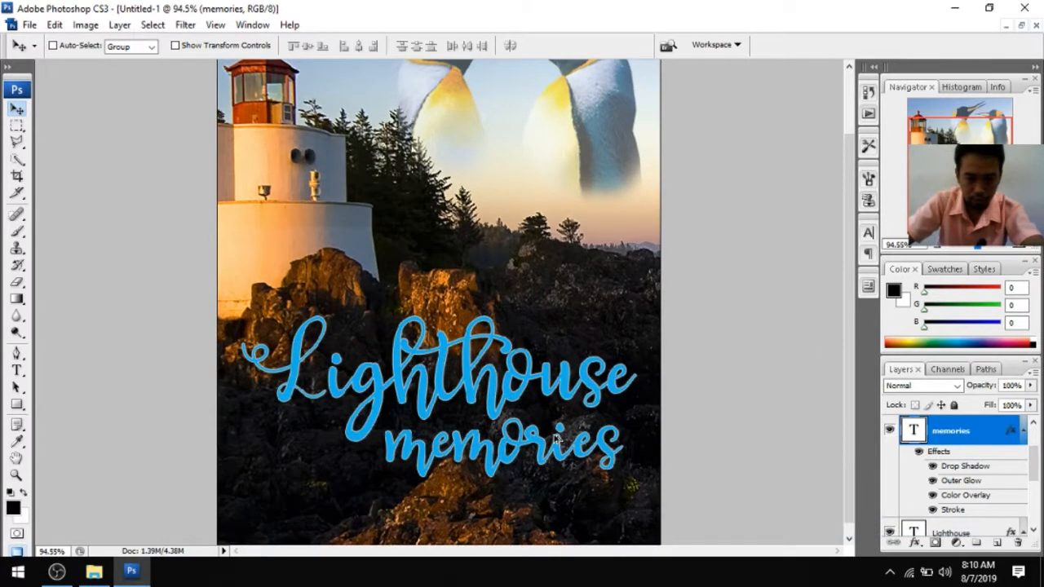
left_click_drag(848, 311, 834, 437)
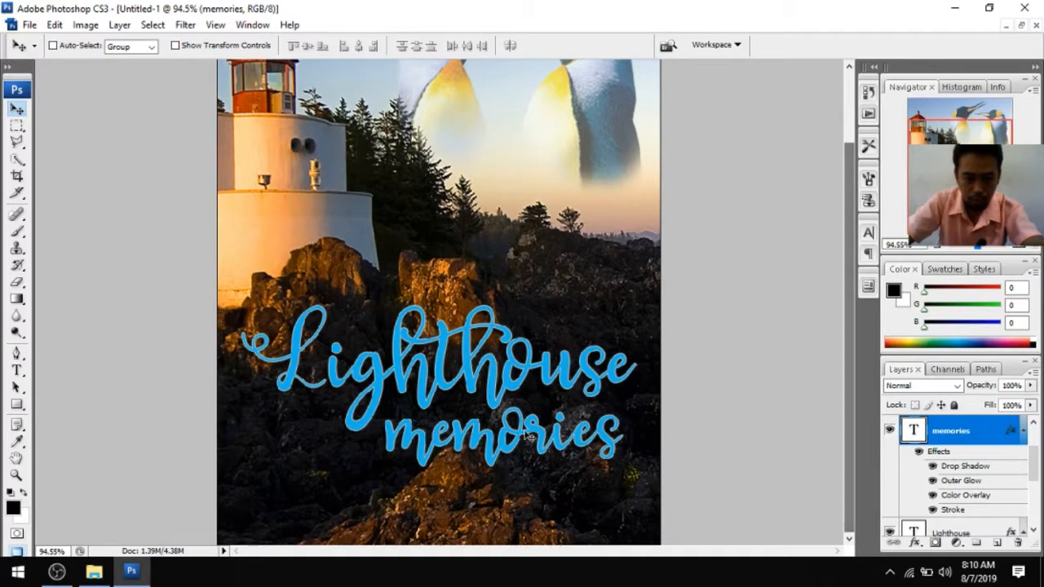
scroll(444, 453, "down", 1)
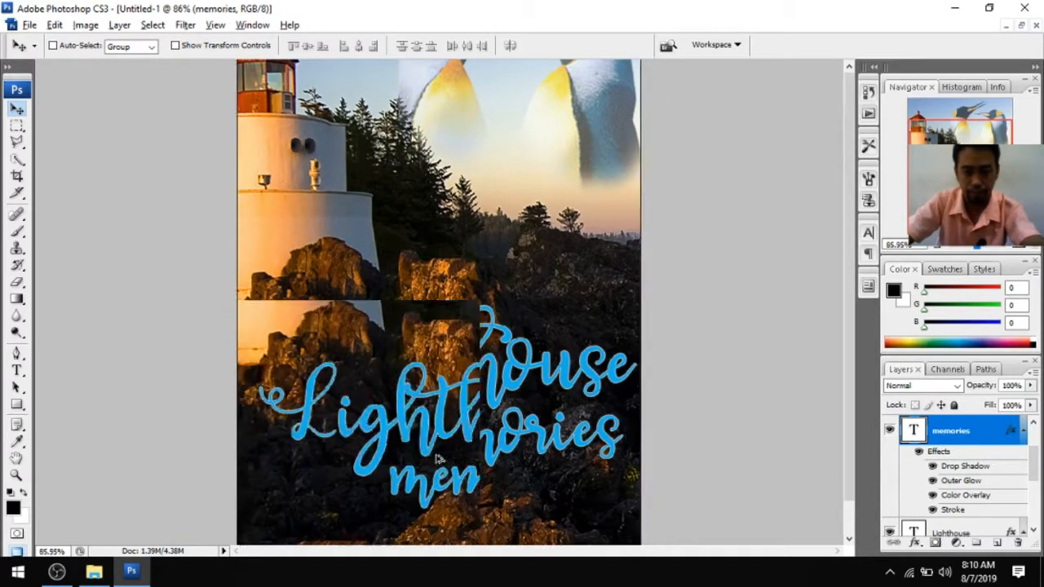
scroll(435, 459, "down", 1)
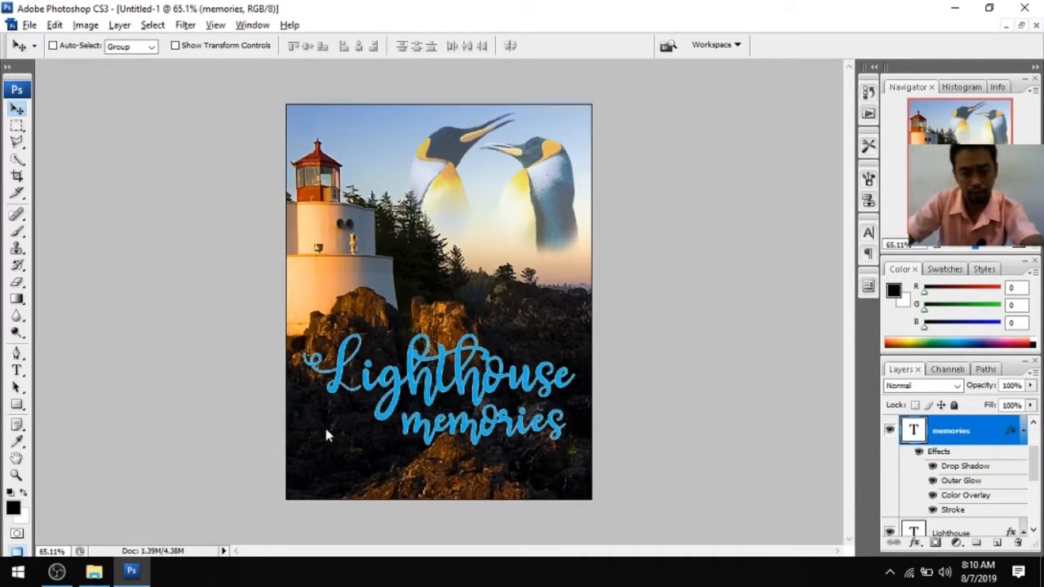
Add the line "In Cinema Nationwide" at 54 pt in a wide text box below "memories", near the picture's lower edge
left_click(17, 370)
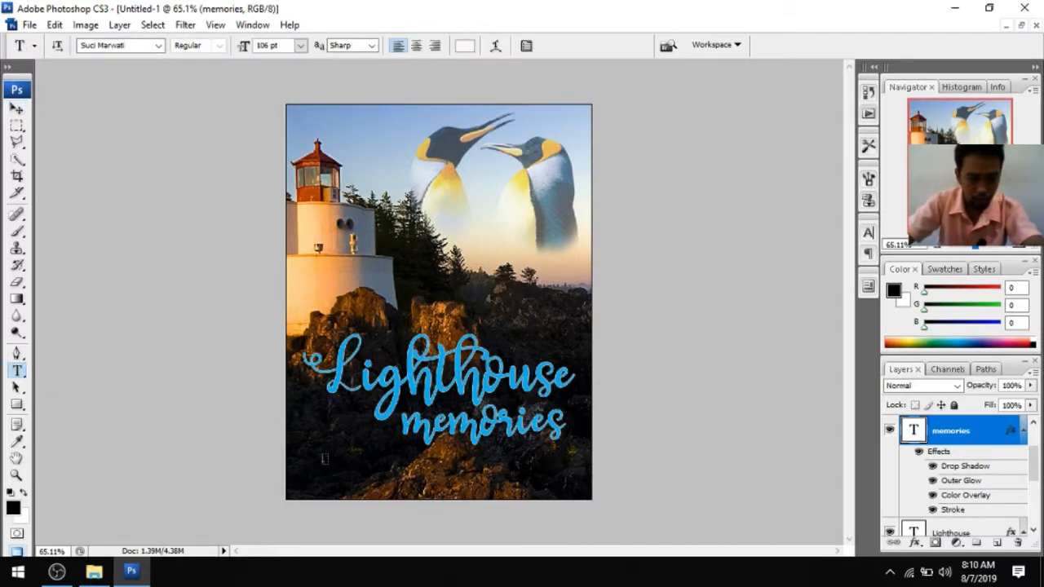
left_click_drag(317, 461, 575, 498)
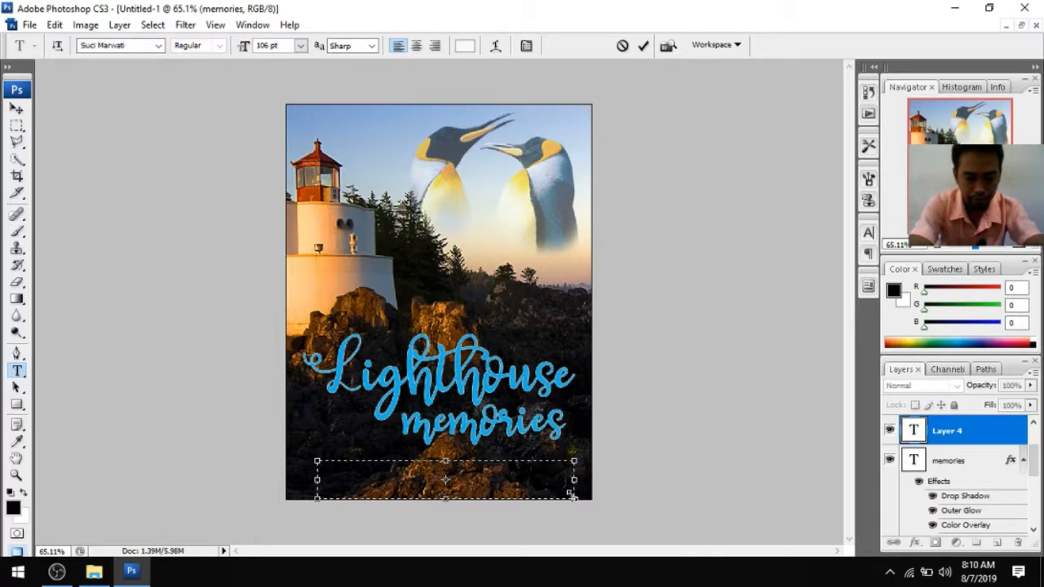
key("ctrl+shift+comma")
key("ctrl+shift+comma")
key("ctrl+shift+comma")
key("ctrl+shift+comma")
key("ctrl+shift+comma")
key("ctrl+shift+comma")
key("ctrl+shift+comma")
key("ctrl+shift+comma")
key("ctrl+shift+comma")
key("ctrl+shift+comma")
key("ctrl+shift+comma")
key("ctrl+shift+comma")
key("ctrl+shift+comma")
key("ctrl+shift+comma")
key("ctrl+shift+comma")
key("ctrl+shift+comma")
key("ctrl+shift+comma")
key("ctrl+shift+comma")
key("ctrl+shift+comma")
key("ctrl+shift+comma")
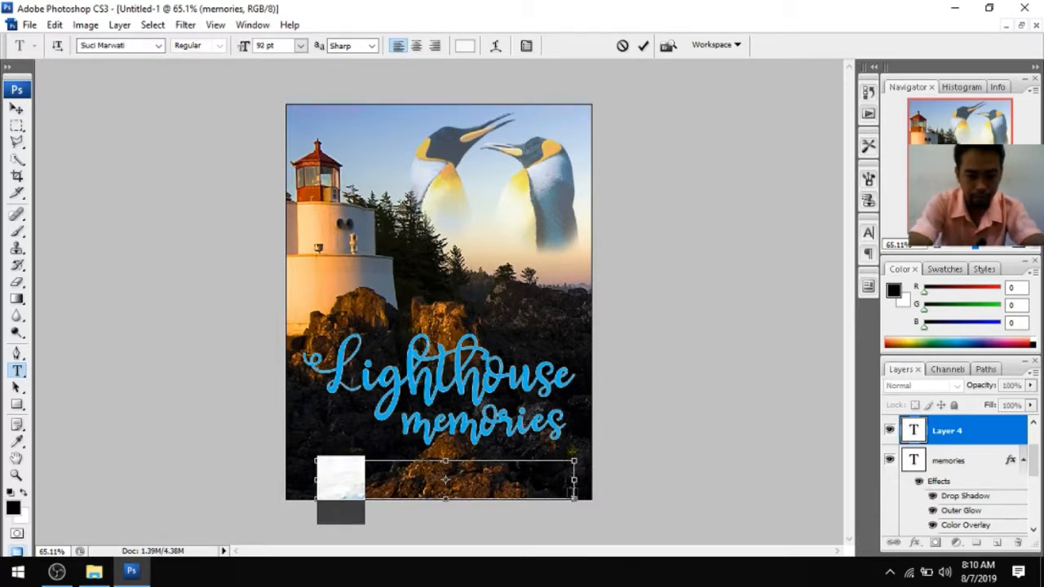
key("ctrl+shift+comma")
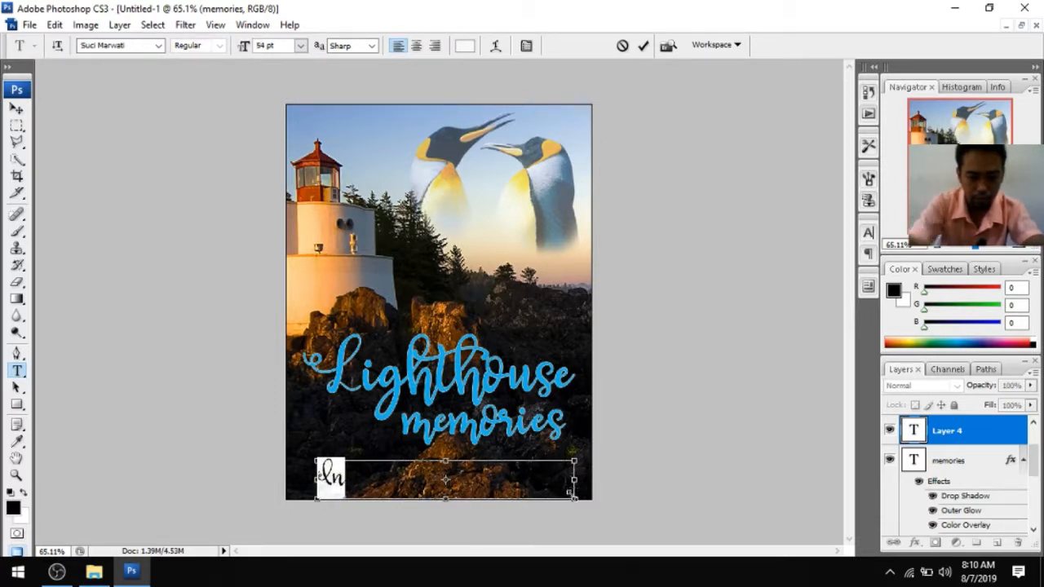
left_click(387, 480)
type("C")
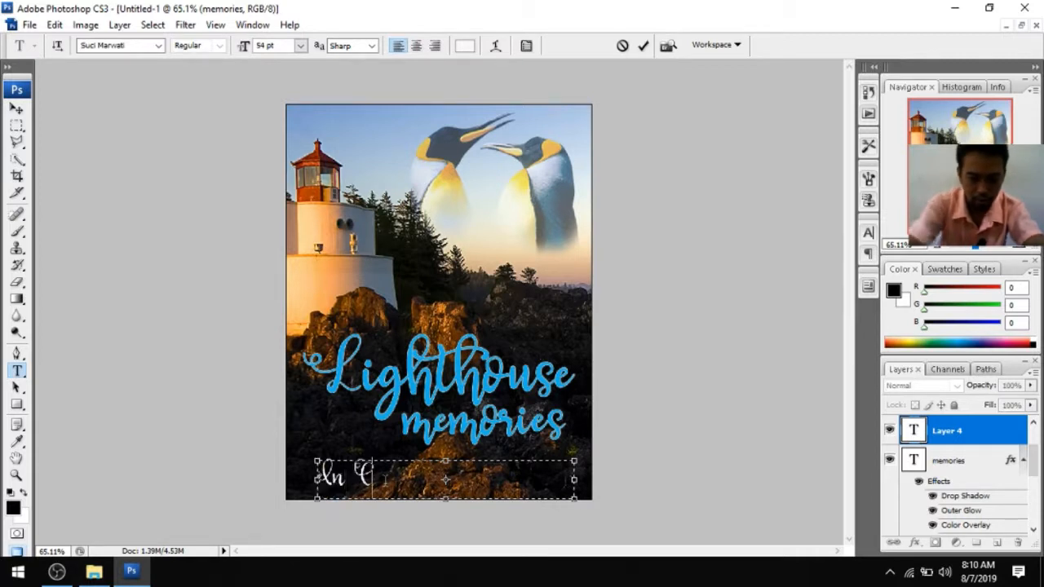
type("inema Vlati")
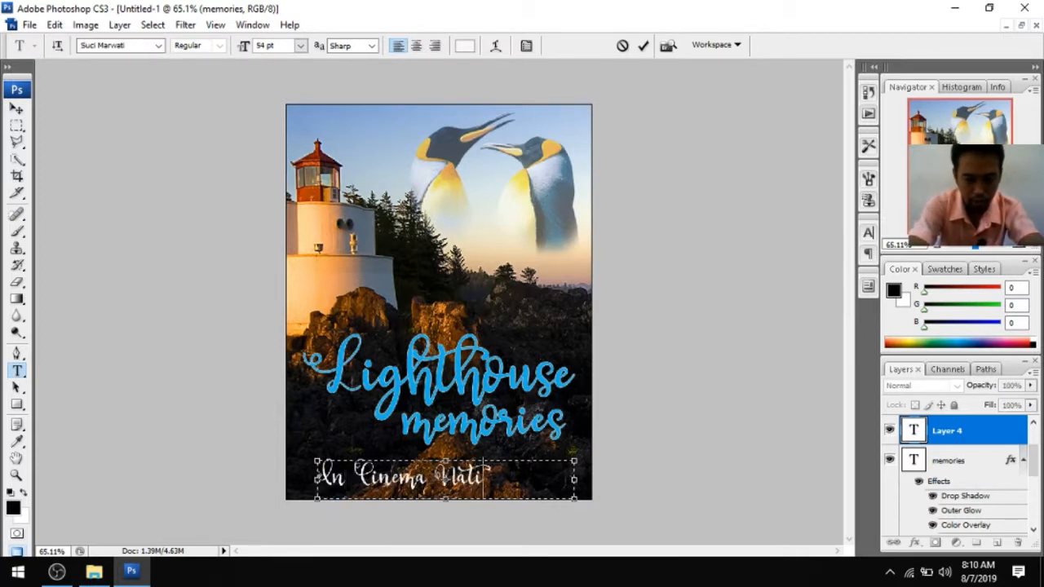
type("onwide")
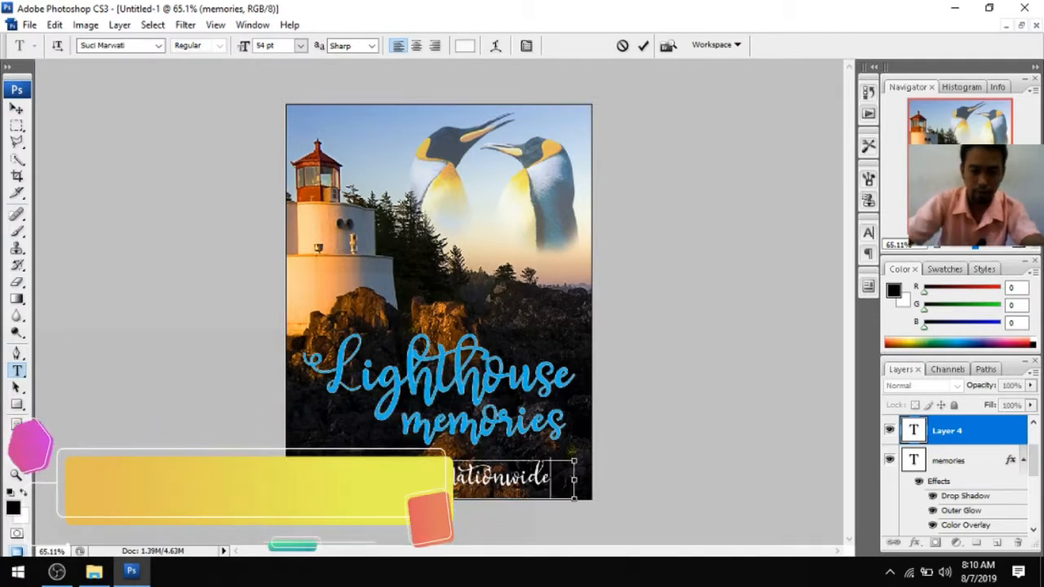
Reduce the whole "In Cinema Nationwide" line to 34 pt and shrink its text box to fit the words
key("ctrl+a")
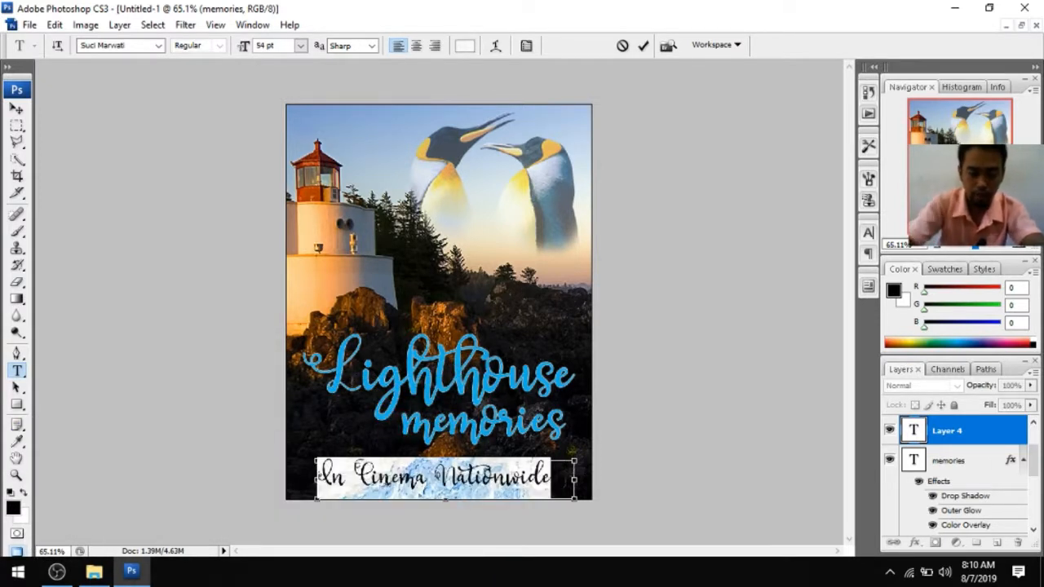
key("ctrl+shift+comma")
key("ctrl+shift+comma")
key("ctrl+shift+comma")
key("ctrl+shift+comma")
key("ctrl+shift+comma")
key("ctrl+shift+comma")
key("ctrl+shift+comma")
key("ctrl+shift+comma")
key("ctrl+shift+comma")
key("ctrl+shift+comma")
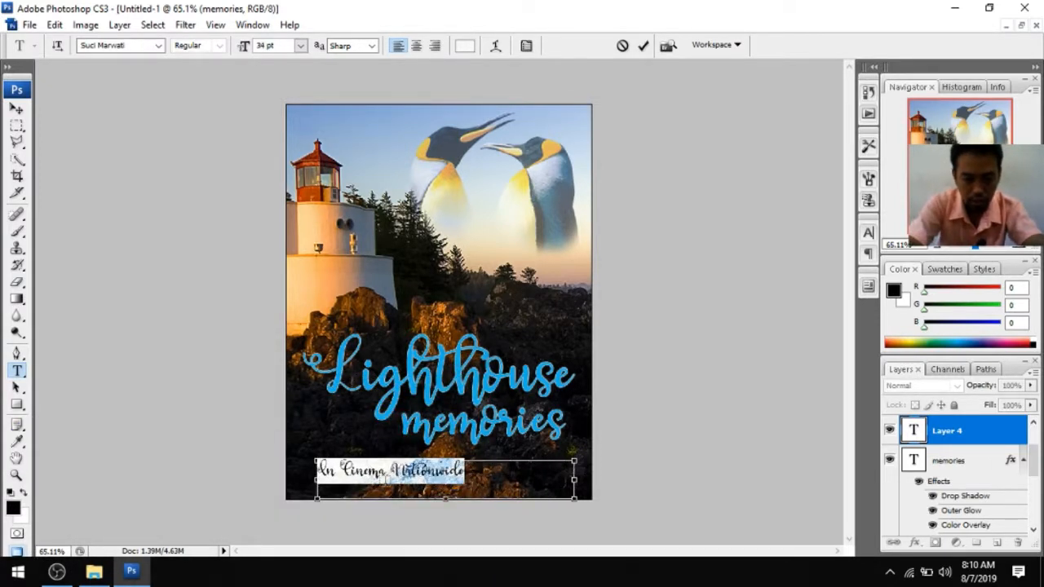
left_click_drag(573, 500, 470, 487)
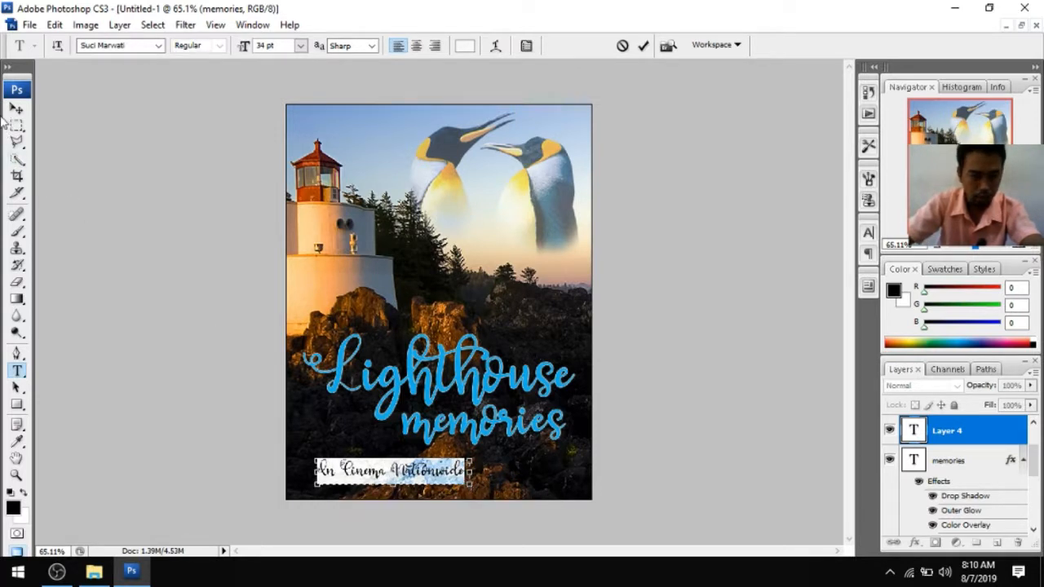
Set the "In Cinema Nationwide" text to the Arvo font at 26 pt
left_click(159, 46)
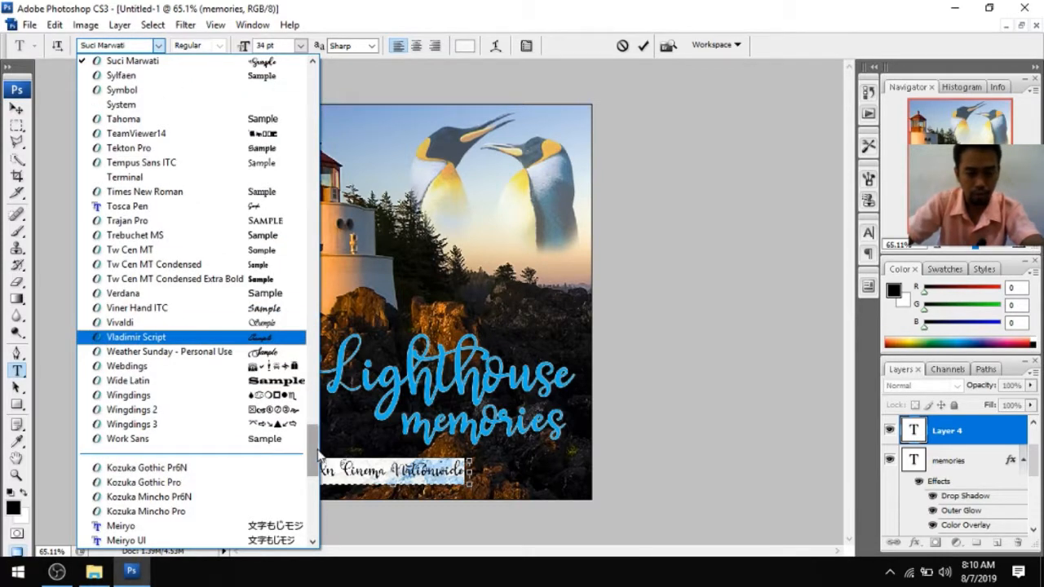
left_click_drag(316, 455, 315, 97)
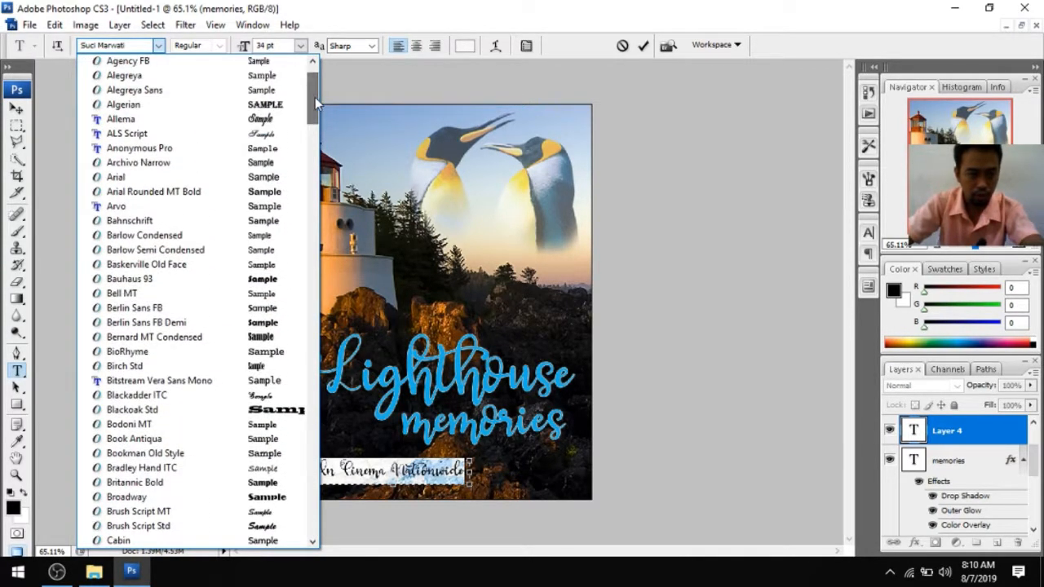
left_click(206, 213)
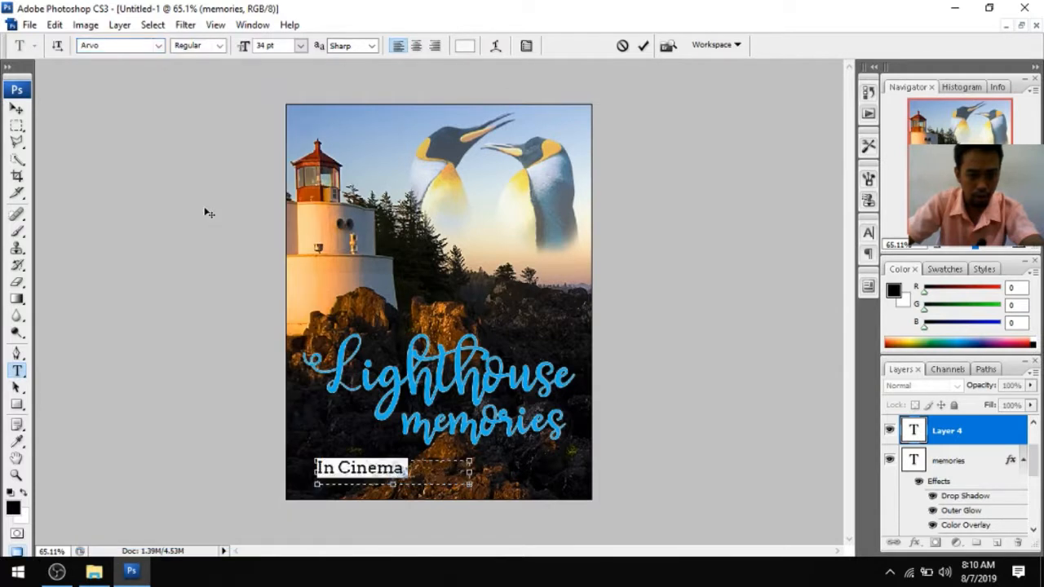
key("ctrl+shift+comma")
key("ctrl+shift+comma")
key("ctrl+shift+comma")
key("ctrl+shift+comma")
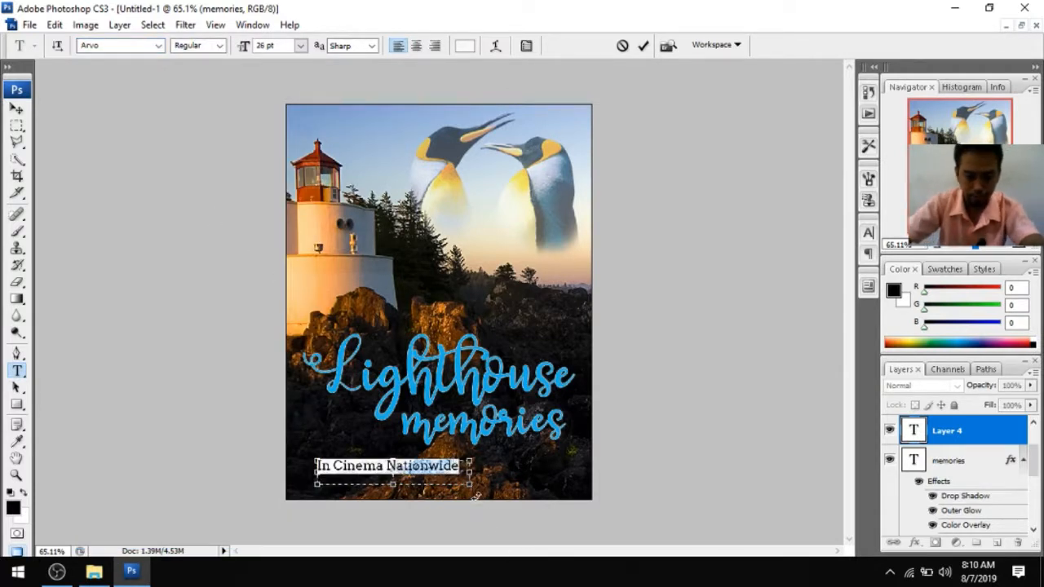
Tighten the text box around "In Cinema Nationwide" and move the line to the lower left corner of the picture
left_click_drag(469, 484, 467, 479)
left_click(16, 109)
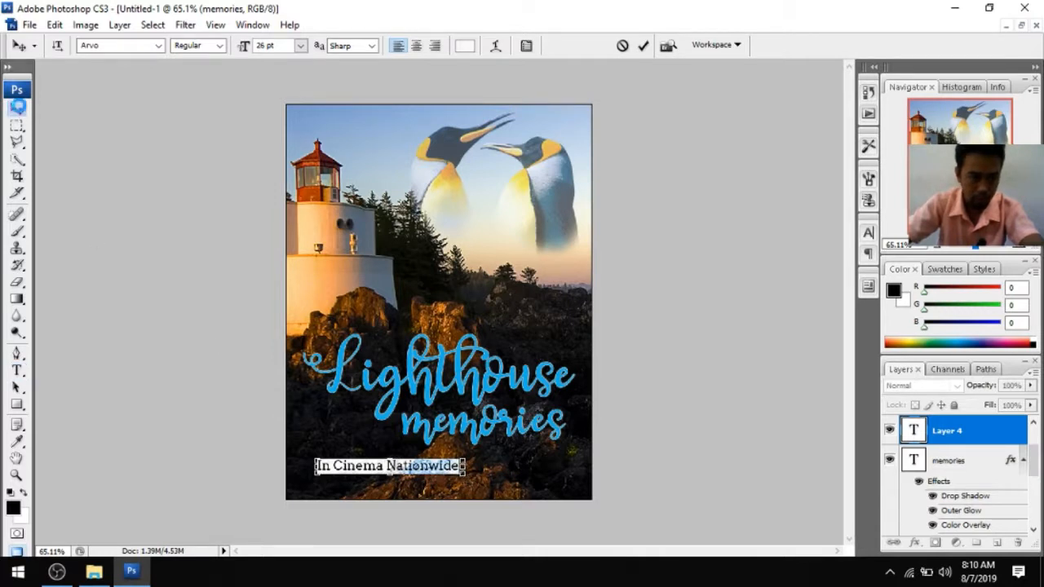
left_click_drag(395, 468, 375, 480)
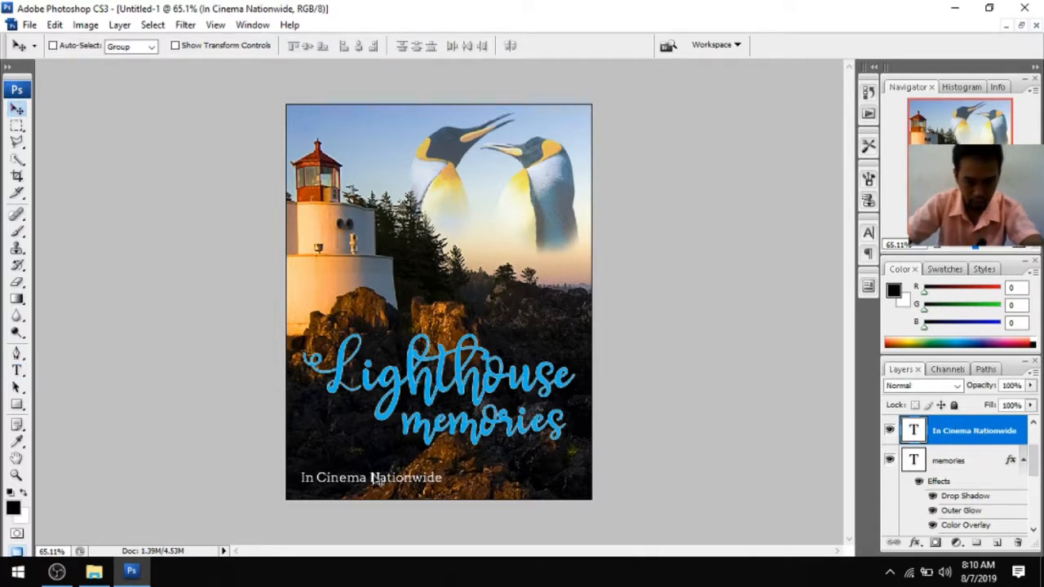
Draw a black rectangle as a thin bar across the full width of the picture, over the "In Cinema Nationwide" line
scroll(476, 486, "up", 2)
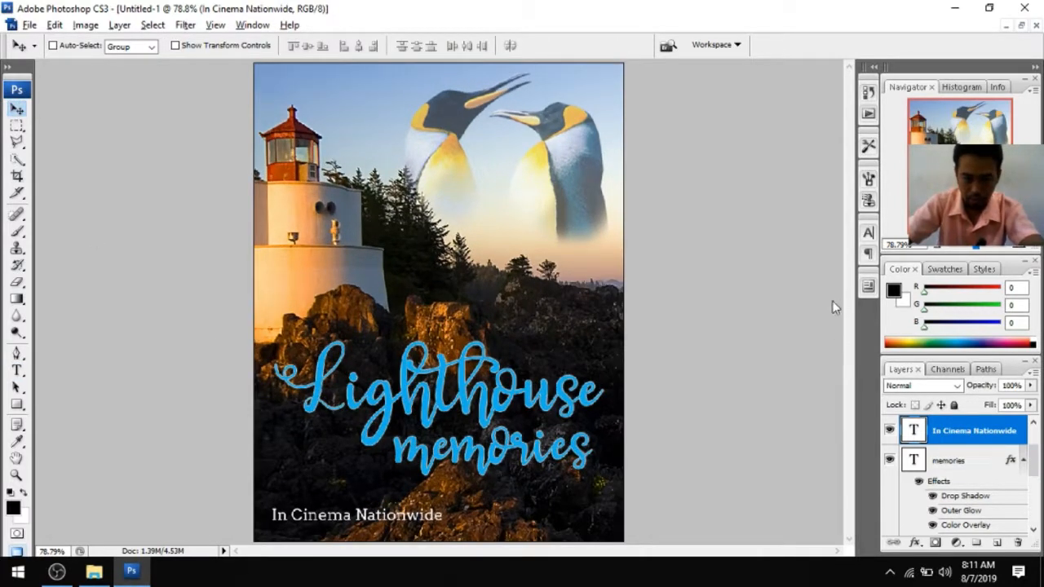
left_click_drag(16, 404, 72, 405)
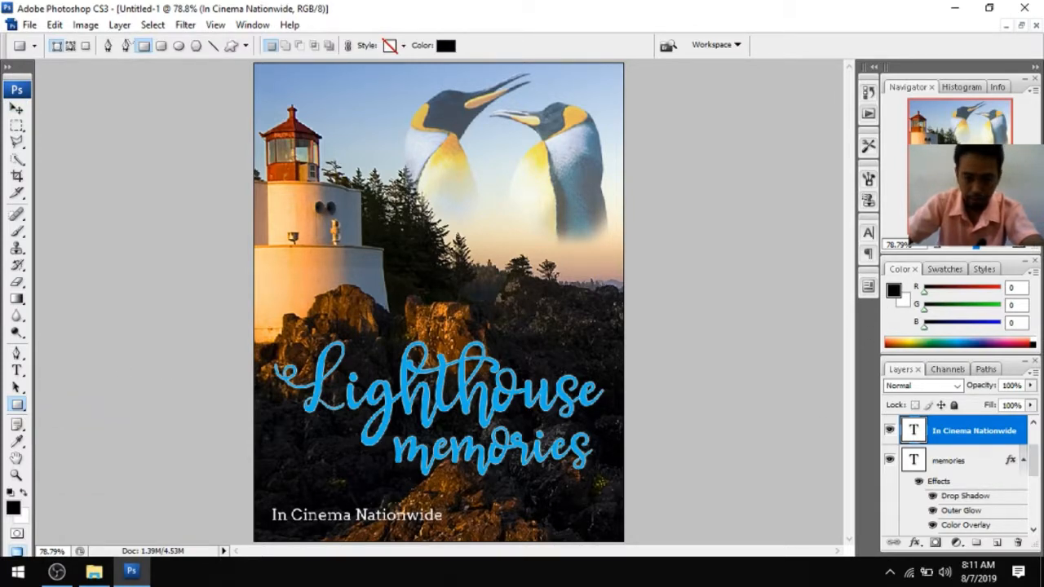
scroll(403, 319, "up", 5)
scroll(403, 319, "down", 3)
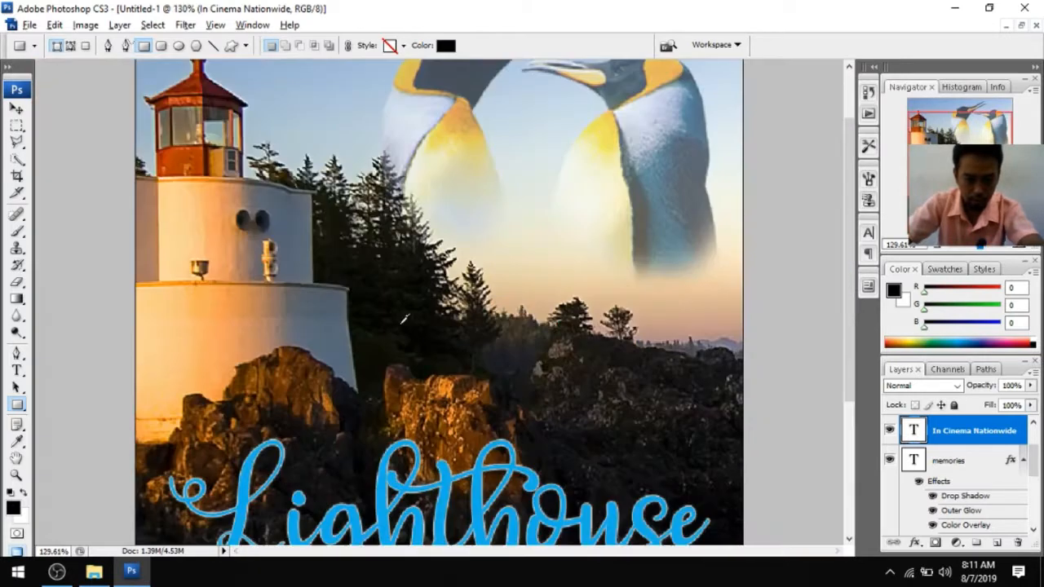
scroll(403, 320, "down", 2)
scroll(408, 244, "down", 2)
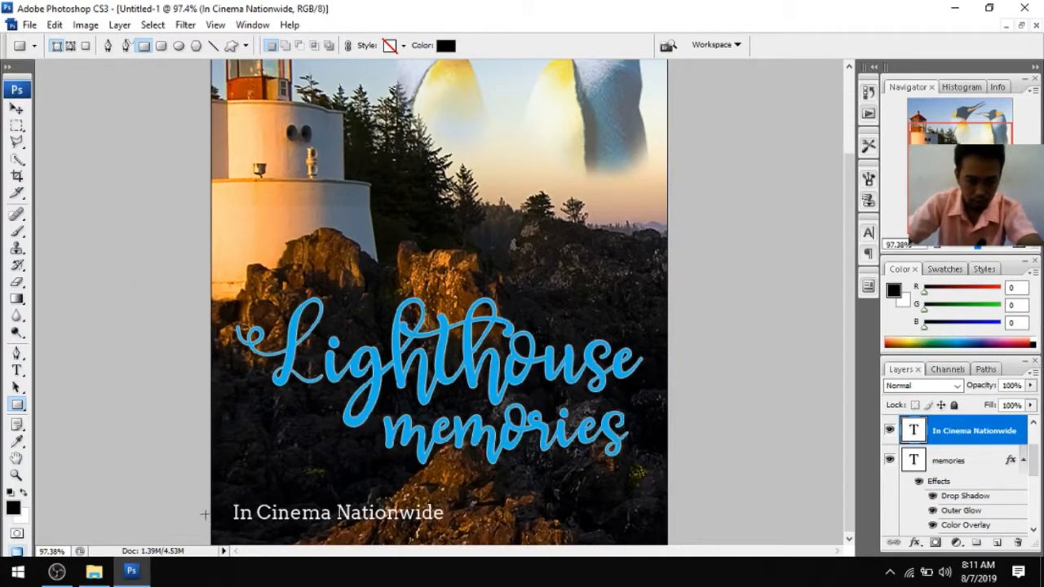
left_click_drag(208, 492, 669, 531)
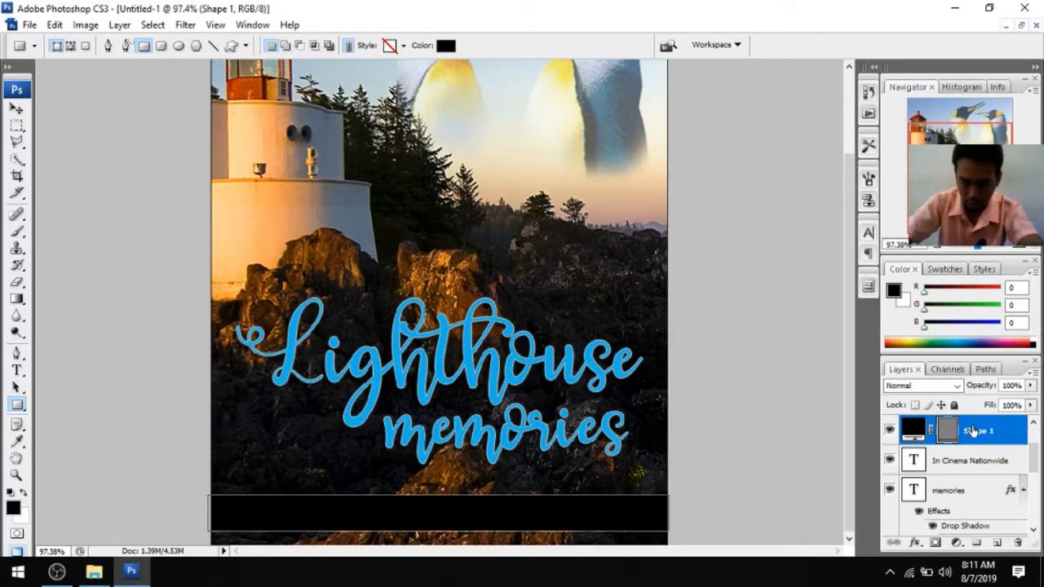
Rasterize the black bar's shape layer and place it beneath the "In Cinema Nationwide" text layer
right_click(973, 431)
left_click(939, 186)
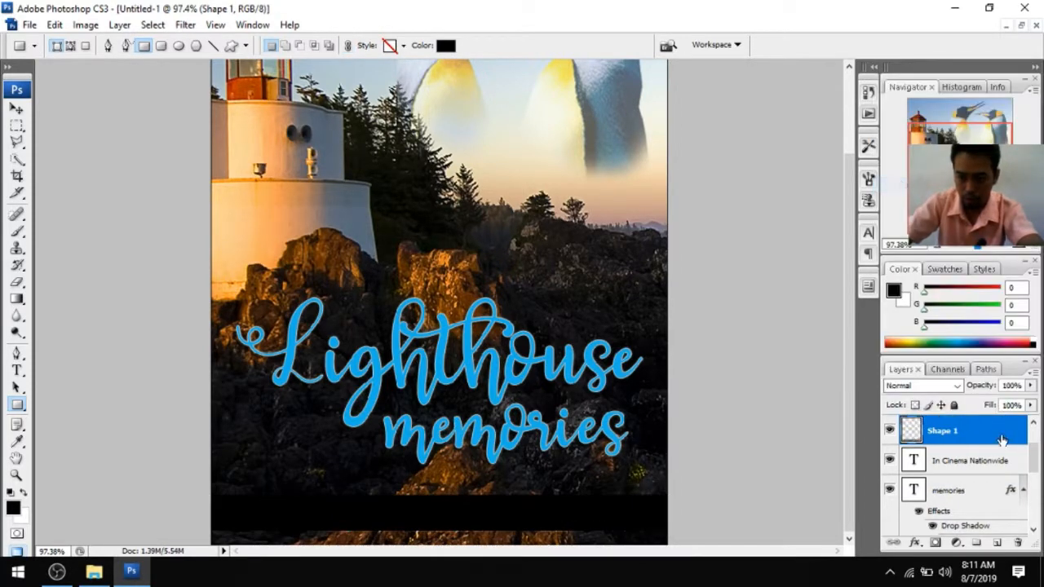
left_click_drag(985, 438, 958, 483)
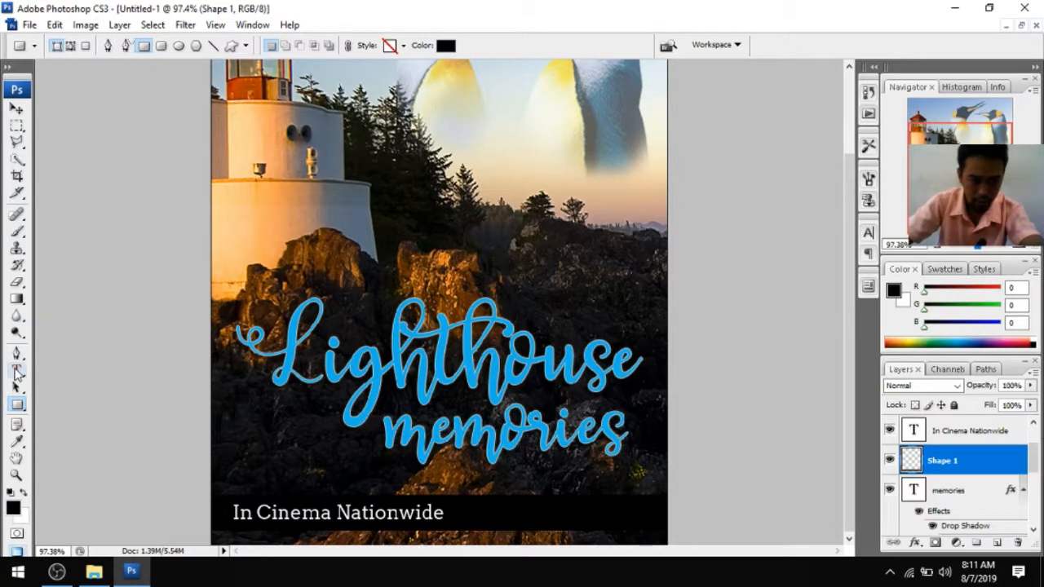
Cut the part of the black bar to the right of "Nationwide" and paste it as a separate layer
left_click(17, 125)
left_click_drag(459, 482, 682, 556)
key("ctrl+x")
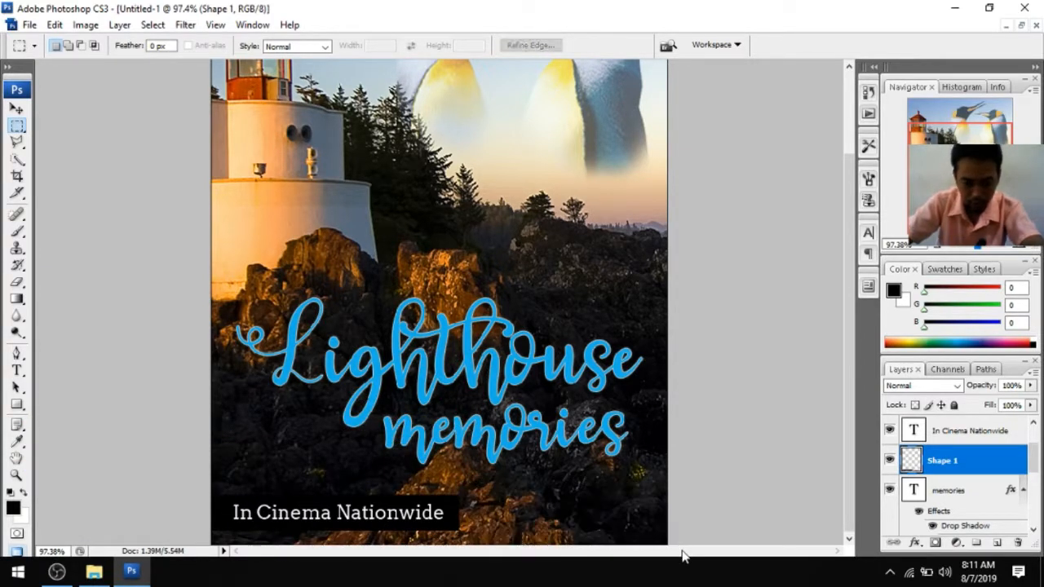
key("ctrl+v")
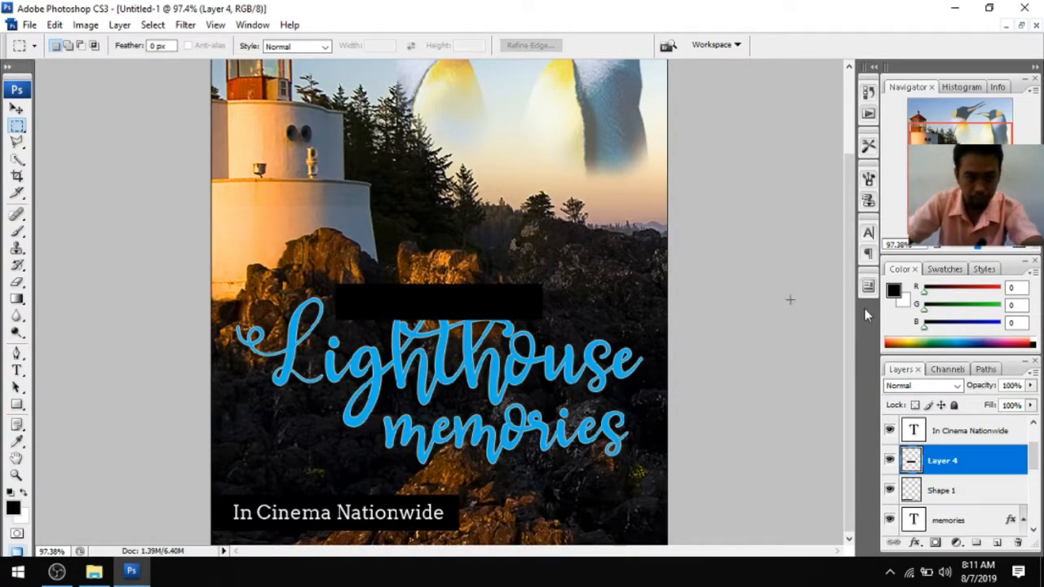
Apply a near-white #fbf7f7 color overlay, sampled from the "In Cinema Nationwide" text, to the pasted bar piece
double_click(981, 460)
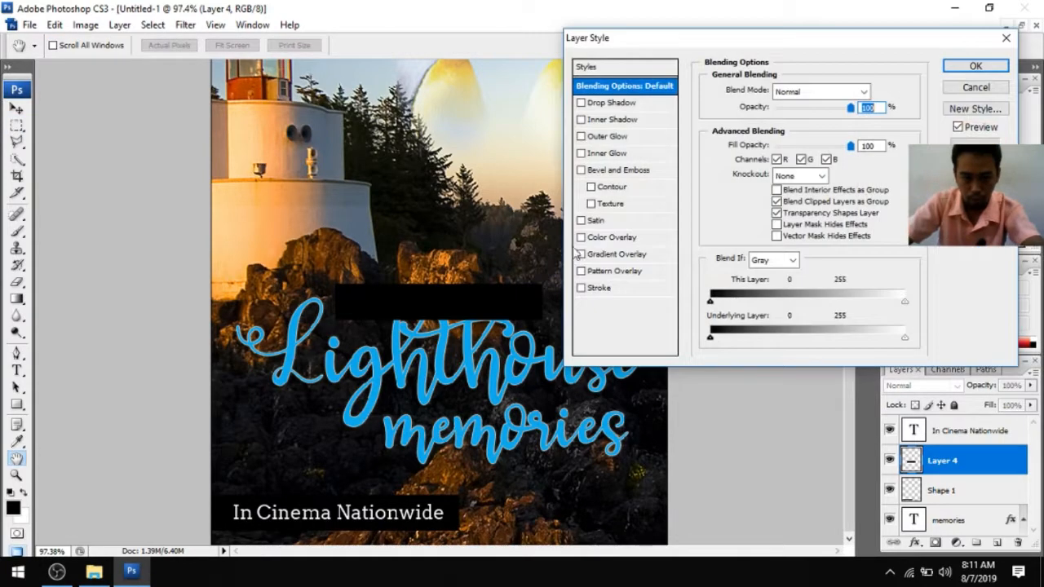
left_click(593, 238)
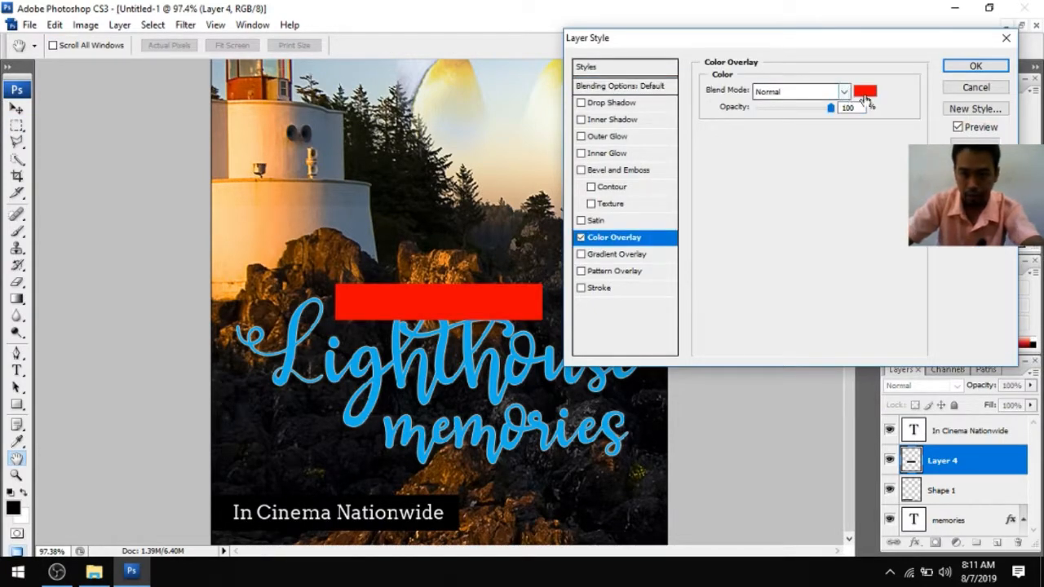
left_click(866, 93)
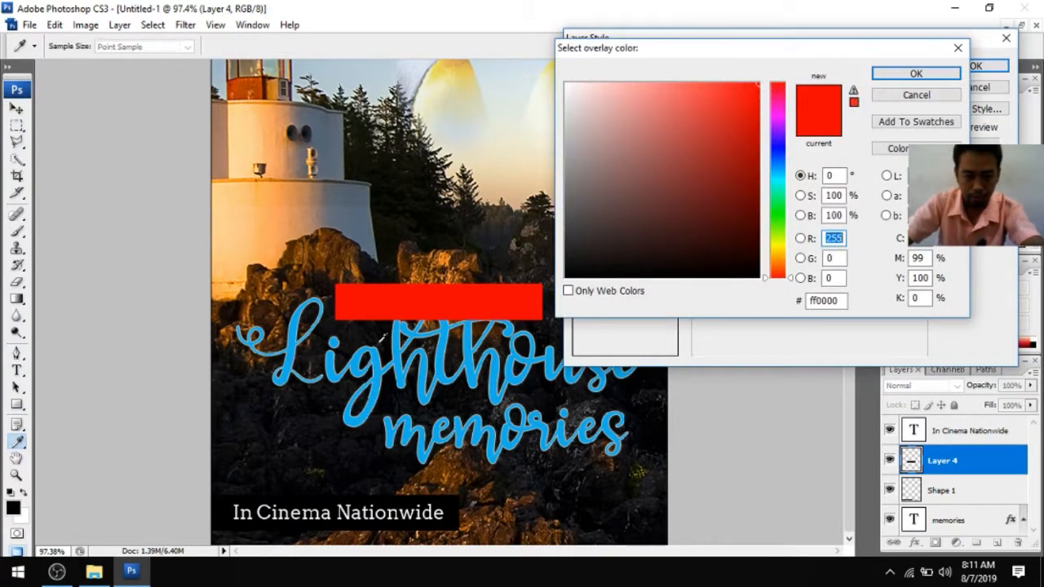
left_click(275, 504)
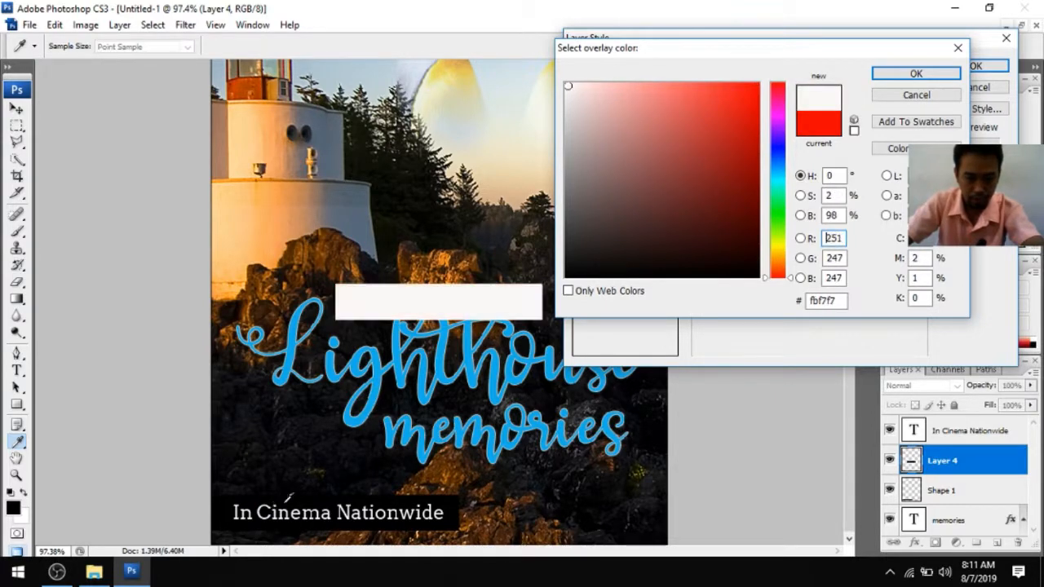
left_click(916, 74)
left_click(975, 67)
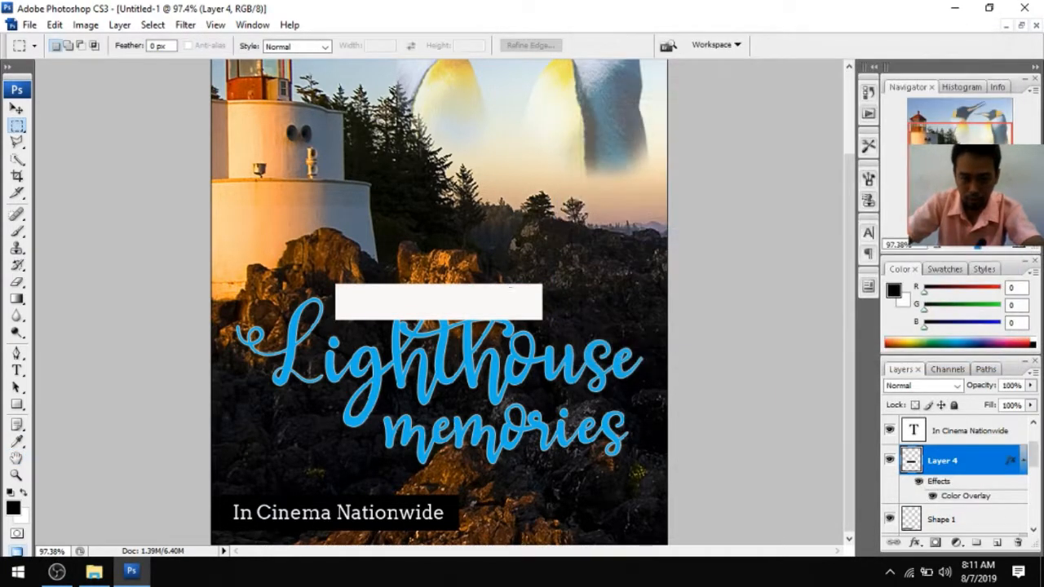
Move the white bar piece beside the black bar and nudge it flush with the black bar's end and the picture's right edge
left_click(16, 108)
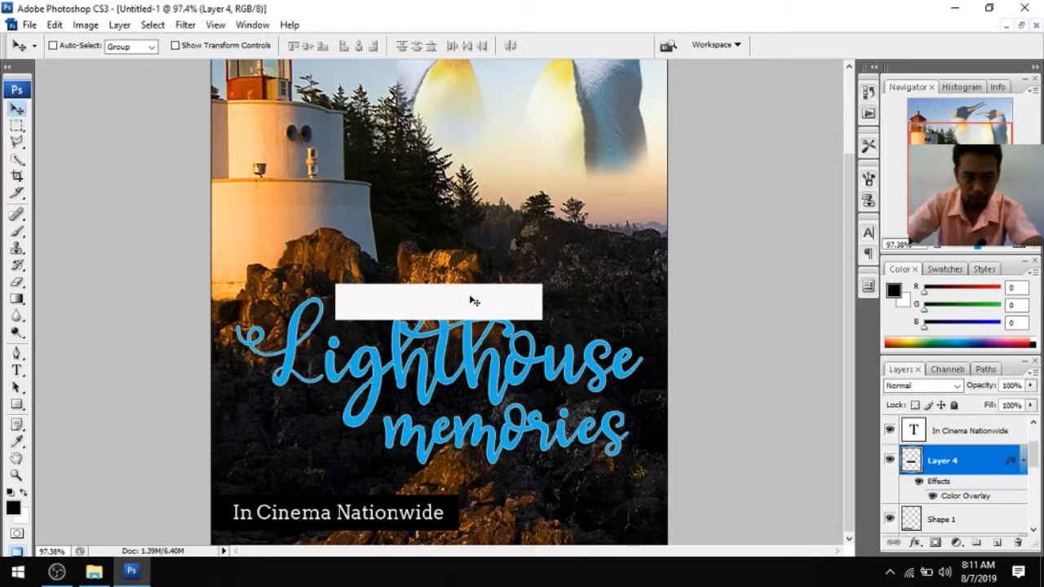
left_click_drag(474, 301, 639, 509)
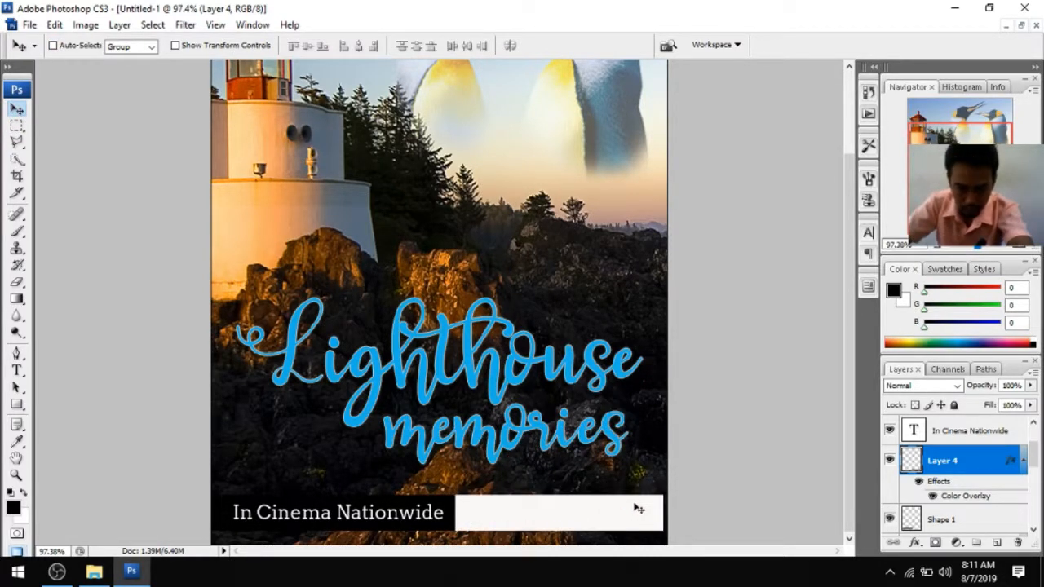
key("Right")
key("Right")
key("Right")
key("Right")
key("Right")
key("Right")
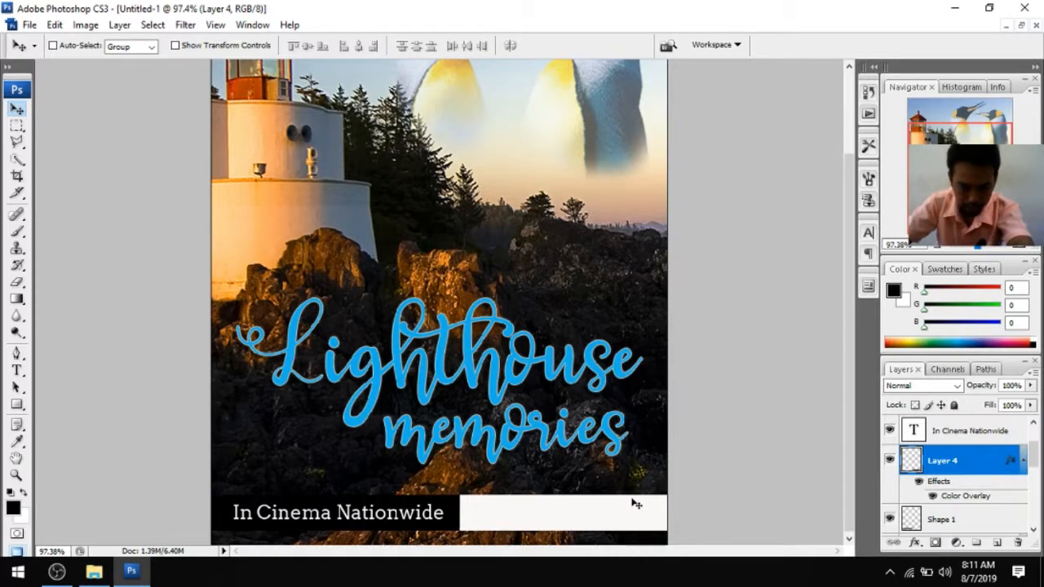
scroll(554, 523, "up", 2)
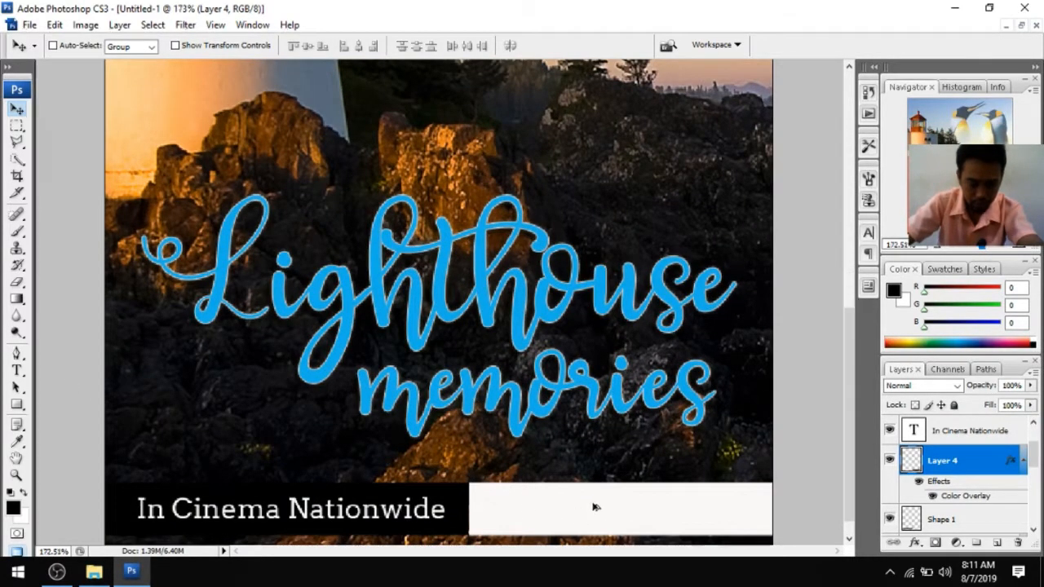
scroll(594, 505, "up", 3)
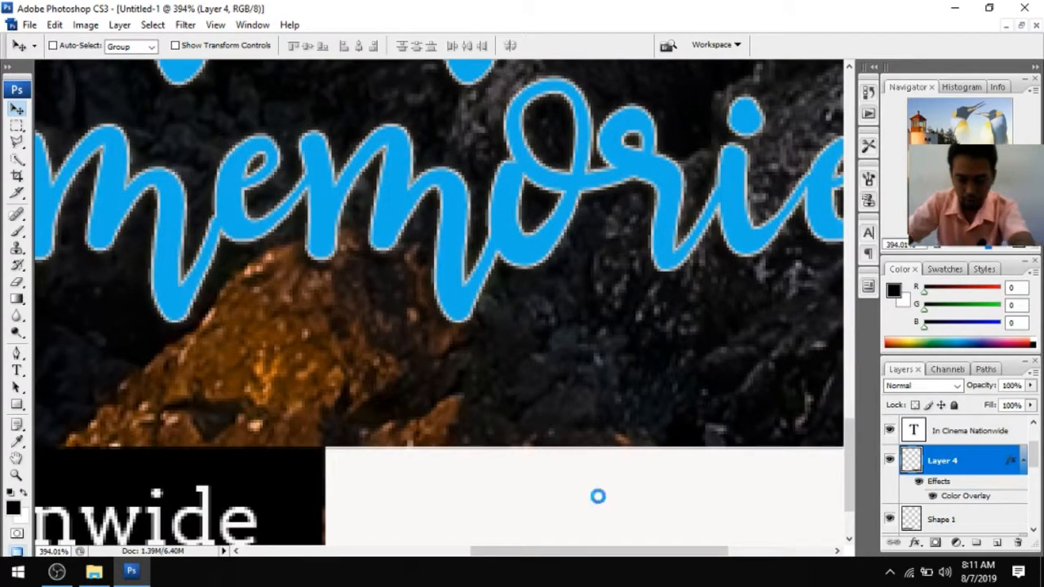
Draw a text box inside the white bar piece and set its text color to black
scroll(602, 497, "down", 3)
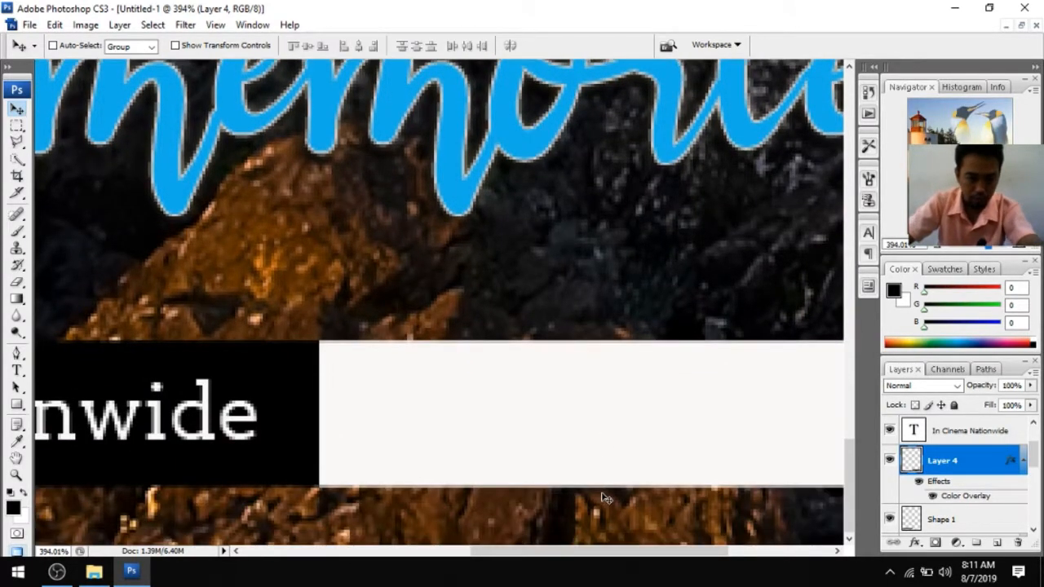
left_click(16, 370)
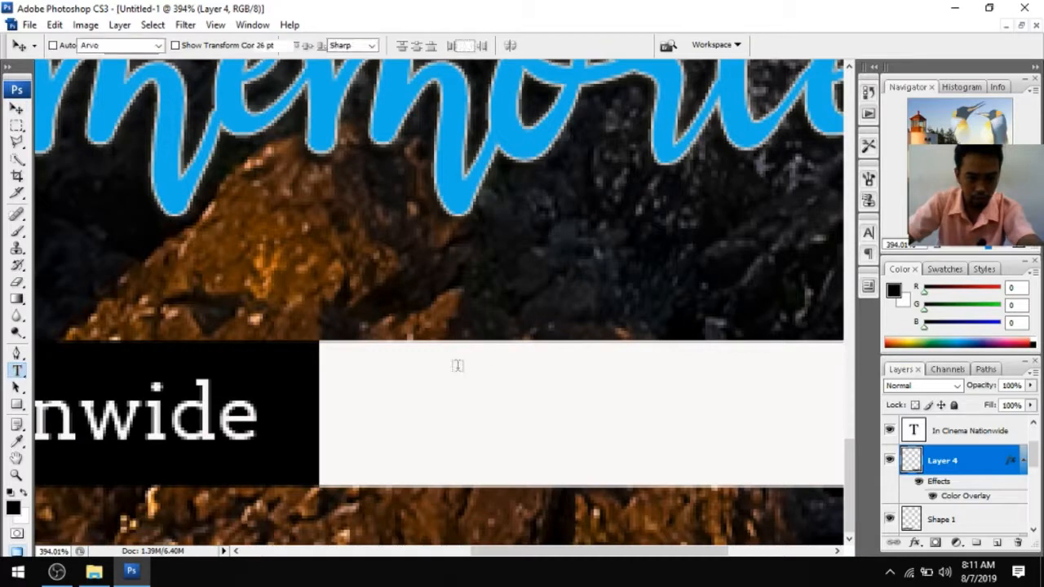
left_click_drag(348, 366, 807, 471)
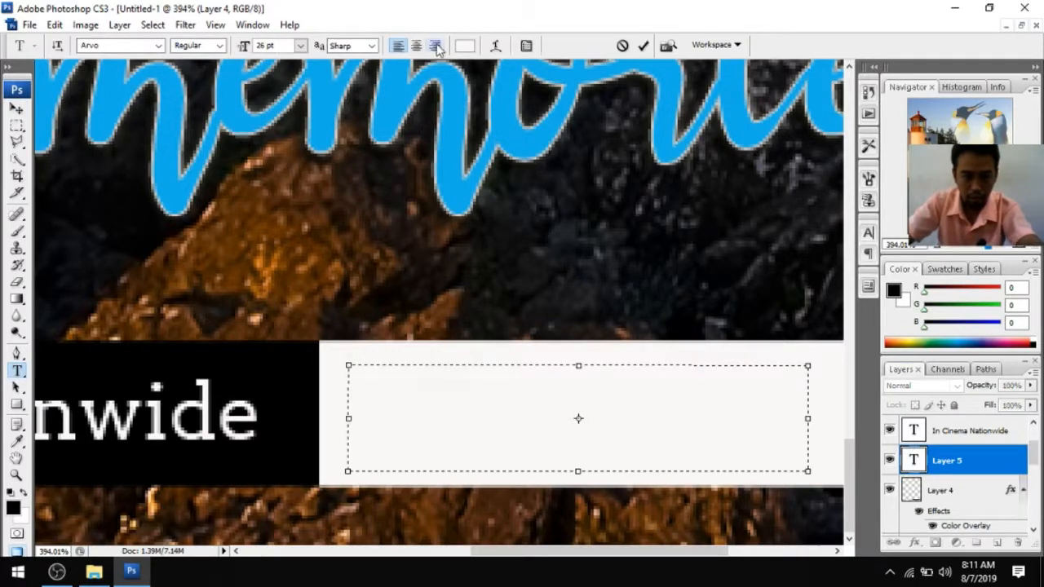
left_click(465, 45)
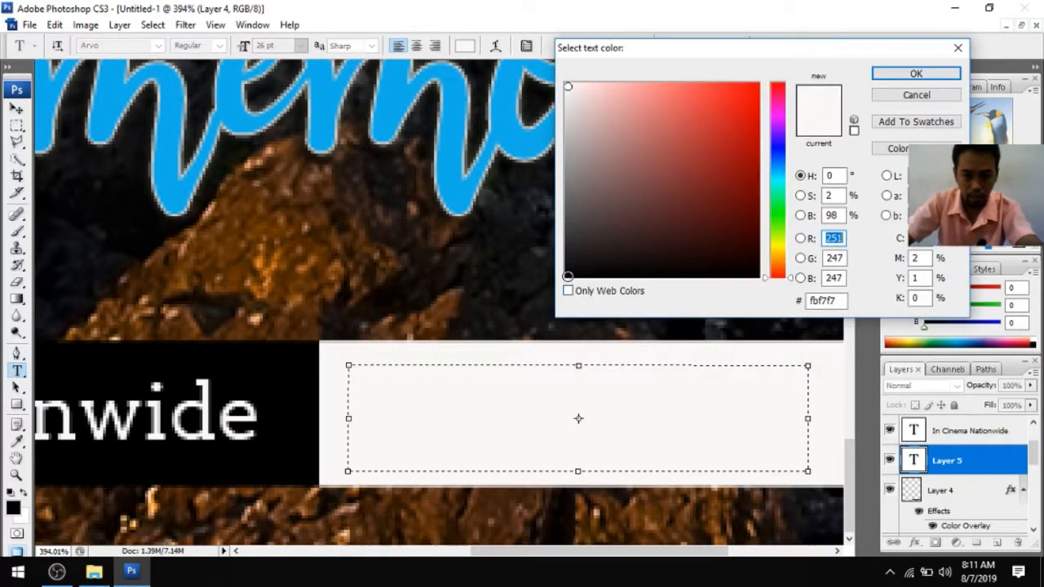
left_click(567, 276)
left_click(916, 73)
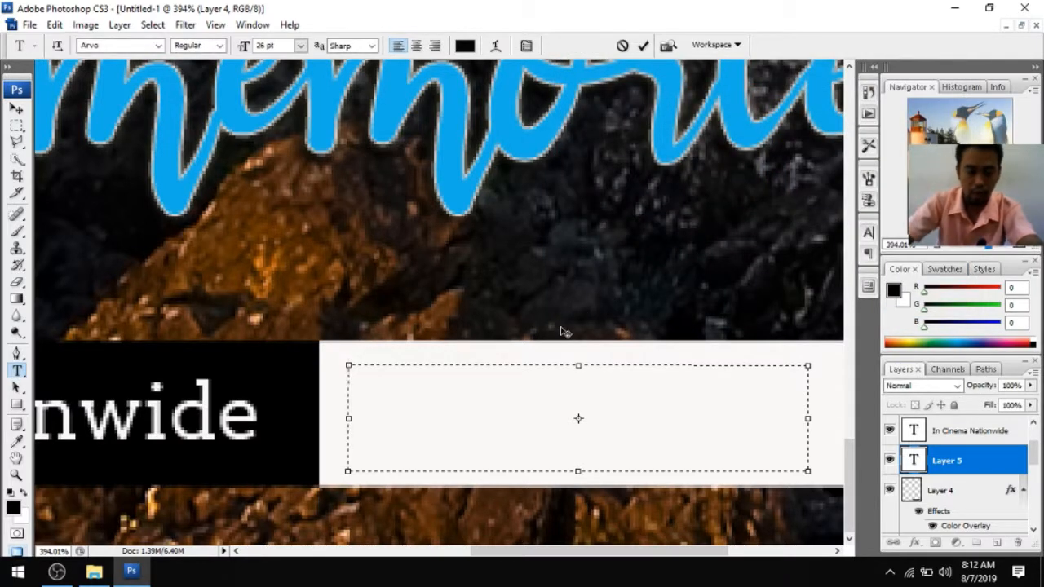
Enter the release date "8 | 07 | 2019" in the text box and shrink the box to fit the text
type("8")
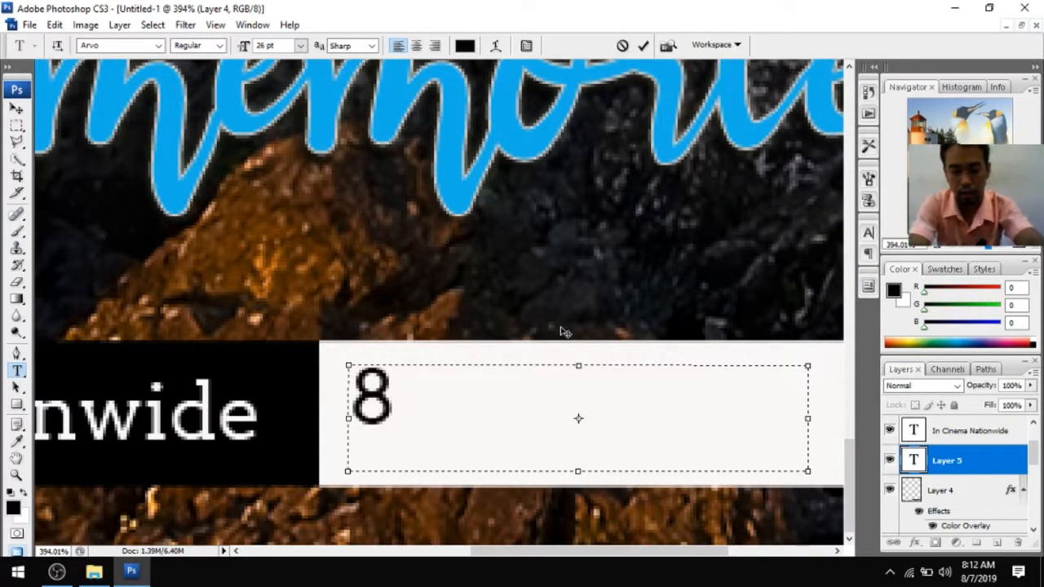
type(" |")
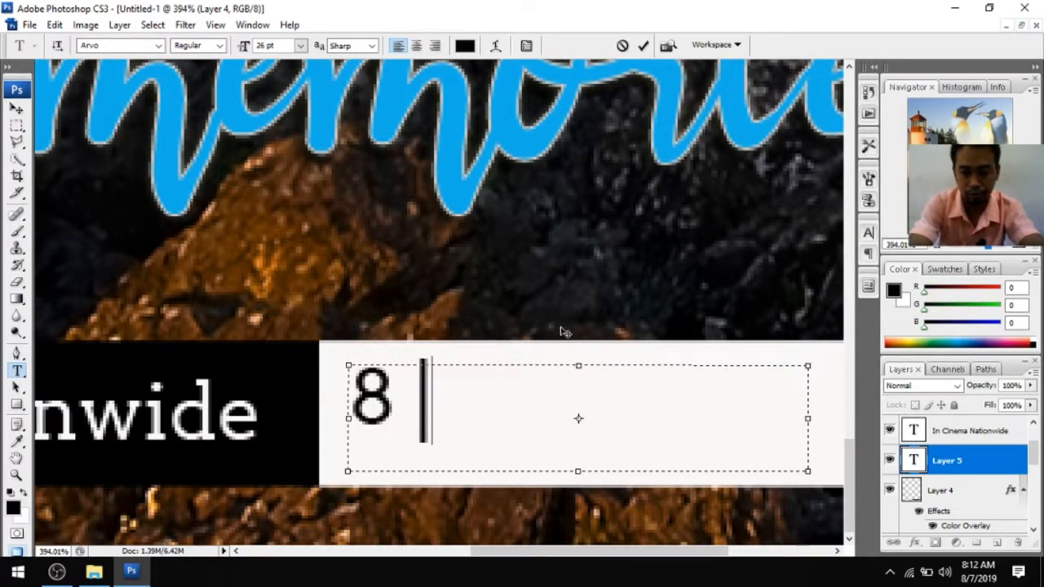
type(" 0")
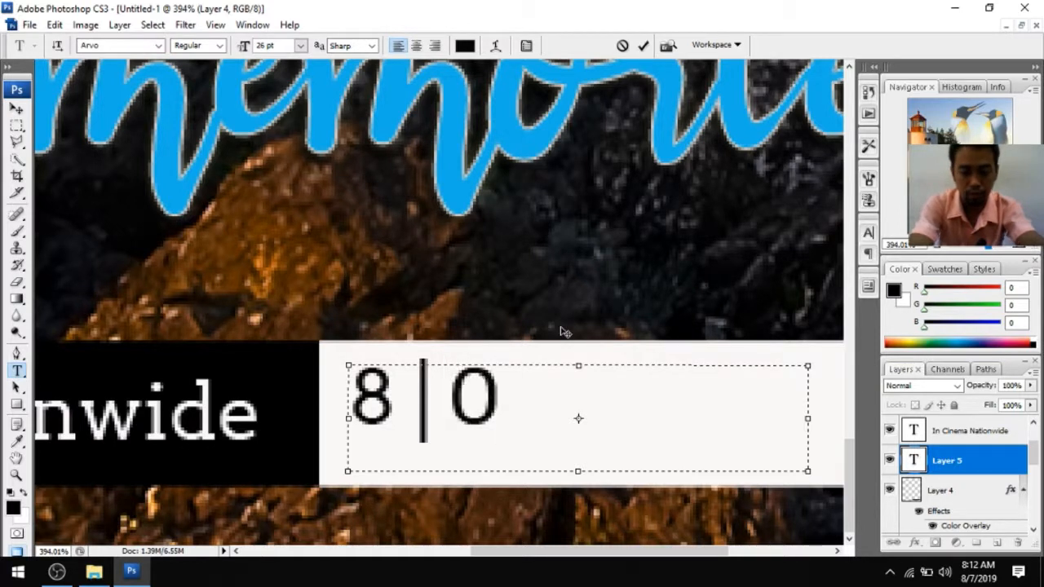
type("7 | ")
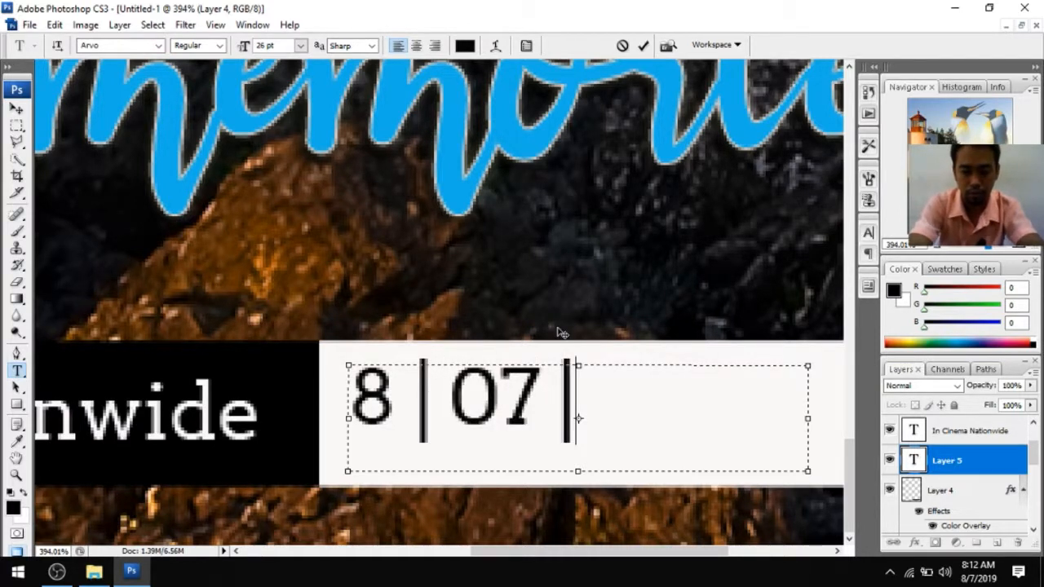
type("2019")
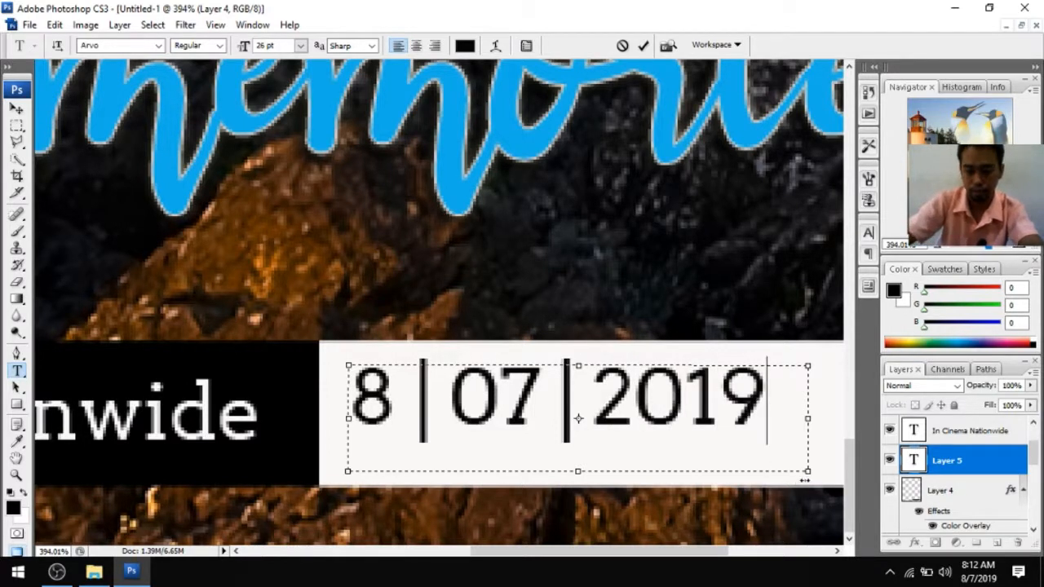
left_click_drag(807, 471, 775, 450)
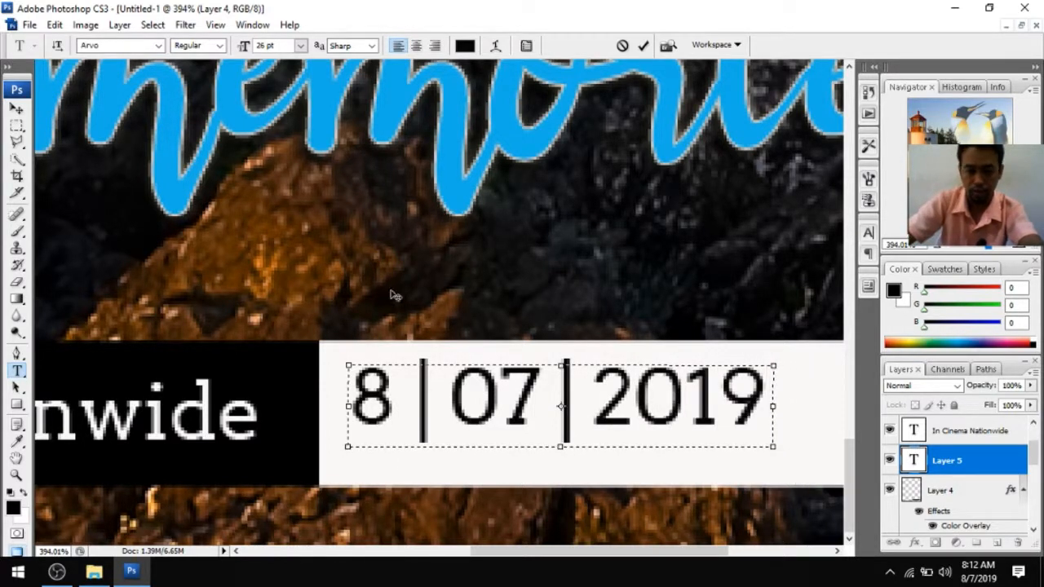
left_click(17, 109)
Center the date vertically within the white bar and shift the "In Cinema Nationwide" text closer to the white bar
scroll(532, 401, "down", 5)
scroll(531, 401, "down", 3)
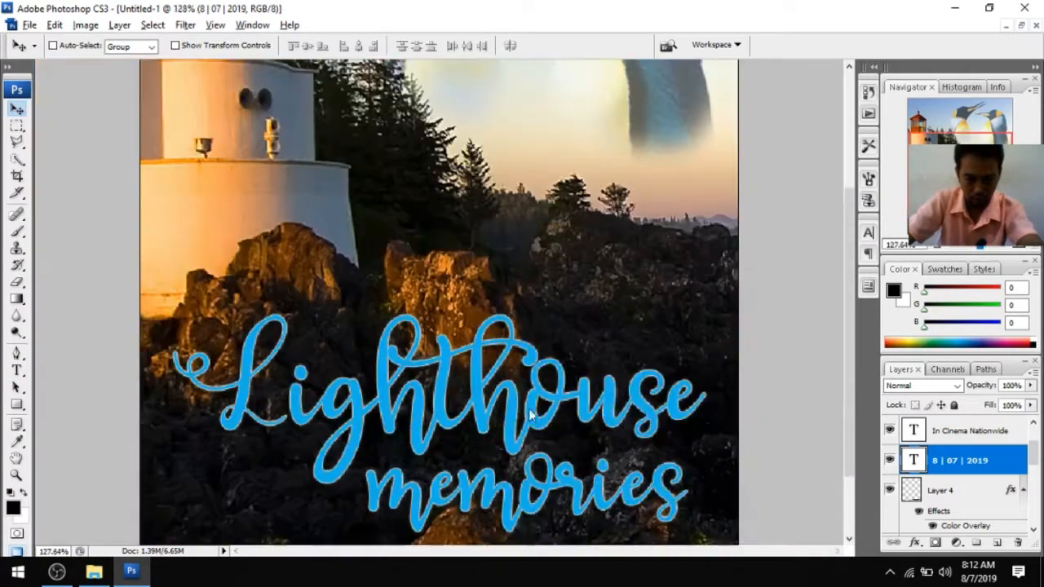
mouse_move(571, 507)
left_mouse_down()
mouse_move(619, 509)
mouse_move(549, 514)
mouse_move(583, 509)
mouse_move(563, 510)
left_mouse_up()
left_click(422, 504, "ctrl")
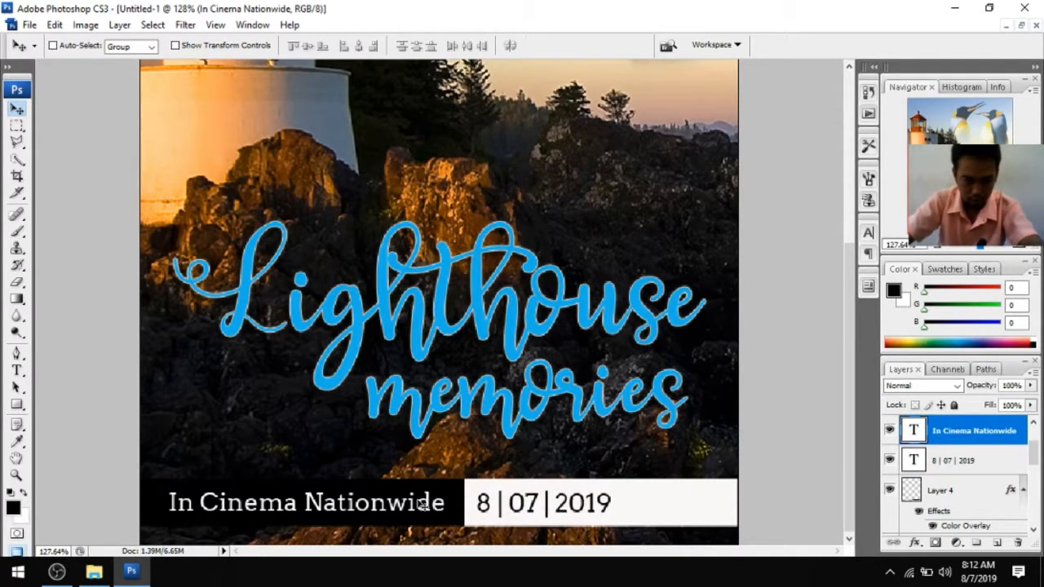
left_click_drag(421, 504, 431, 505)
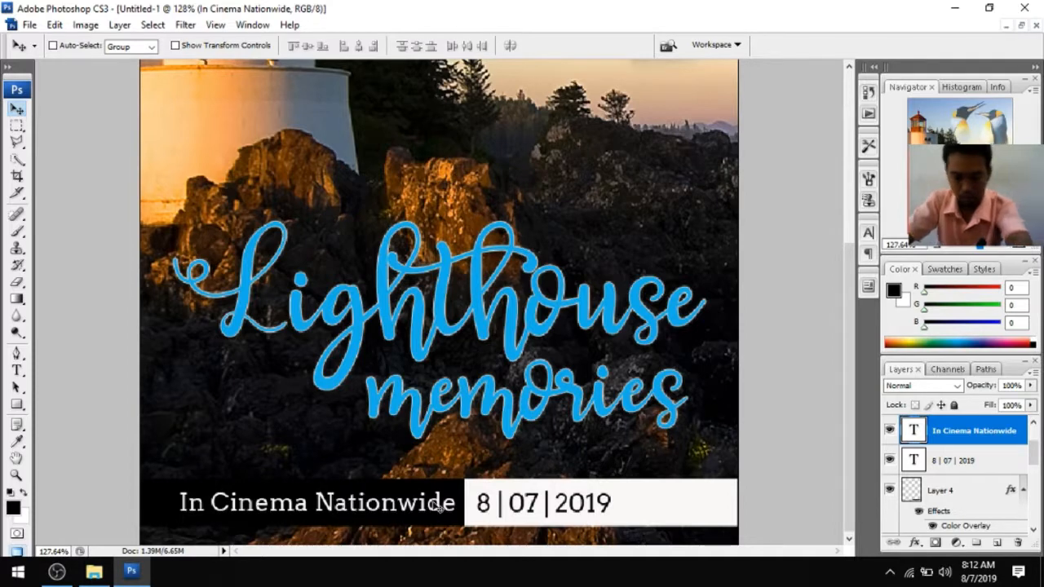
key("Up")
key("Up")
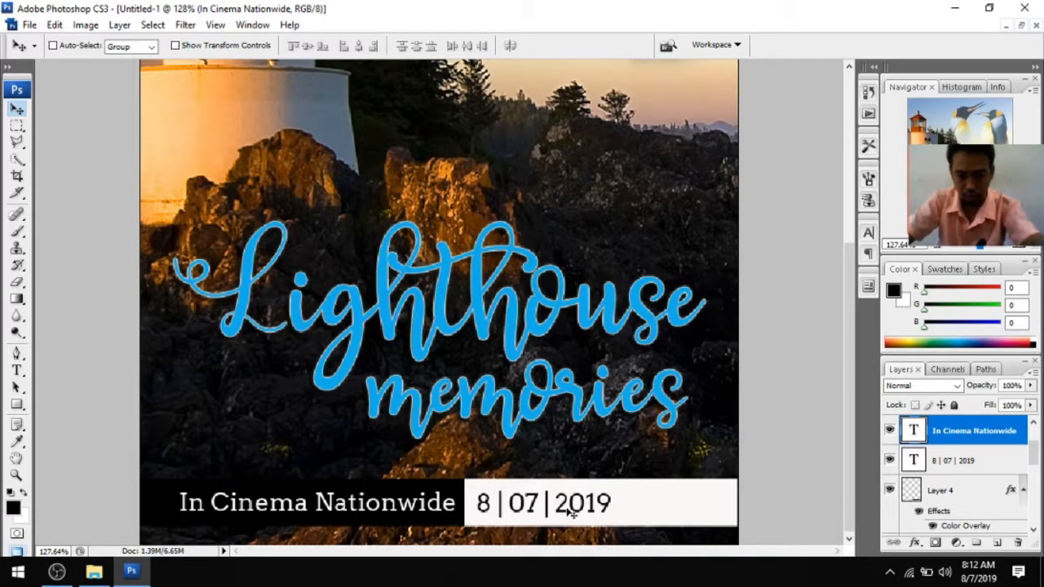
Add a drop shadow to the date text with a 68° angle, 2 px distance and 1 px size
left_click(988, 469)
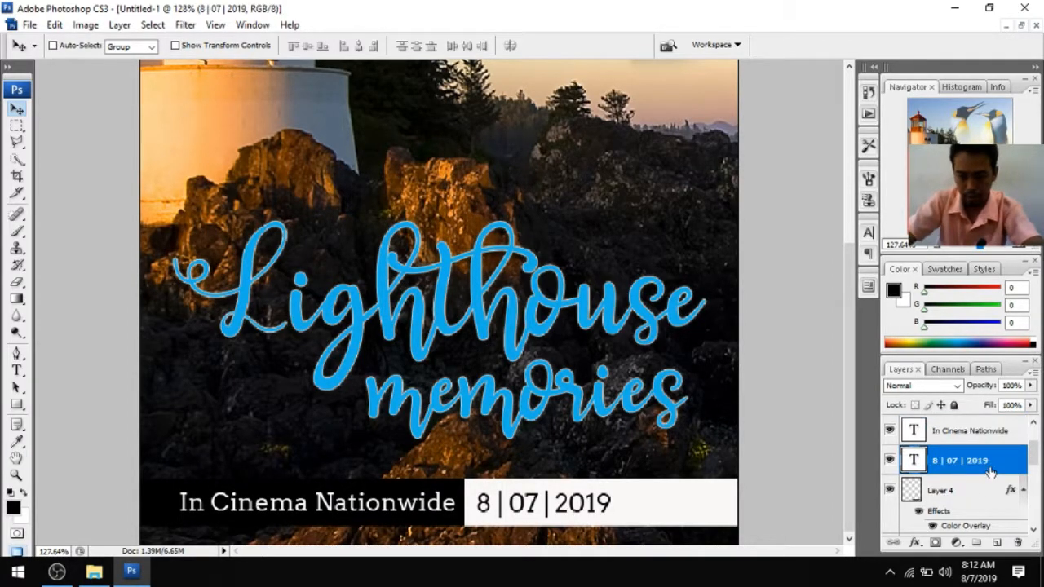
double_click(989, 472)
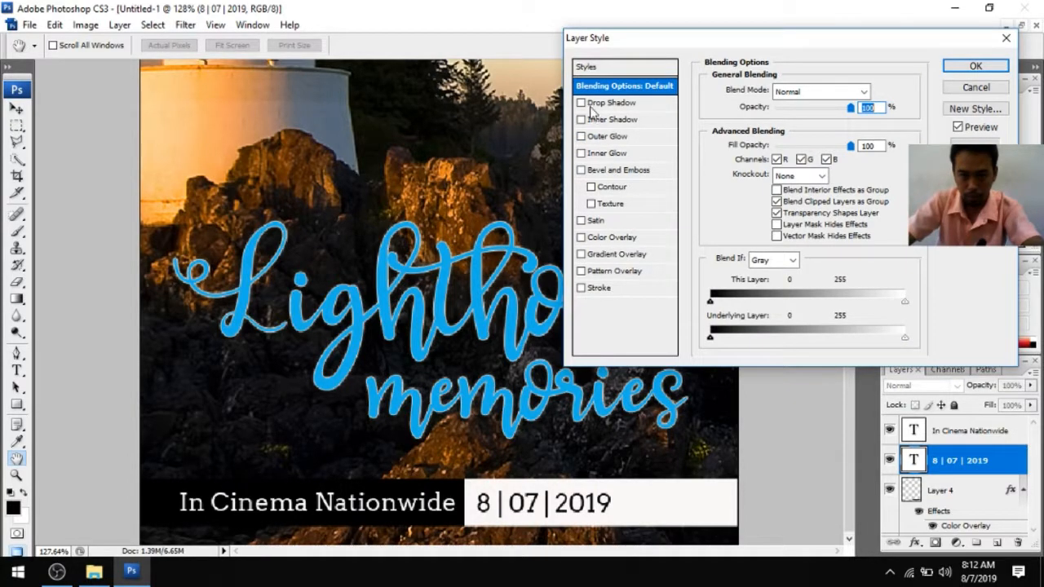
left_click(593, 105)
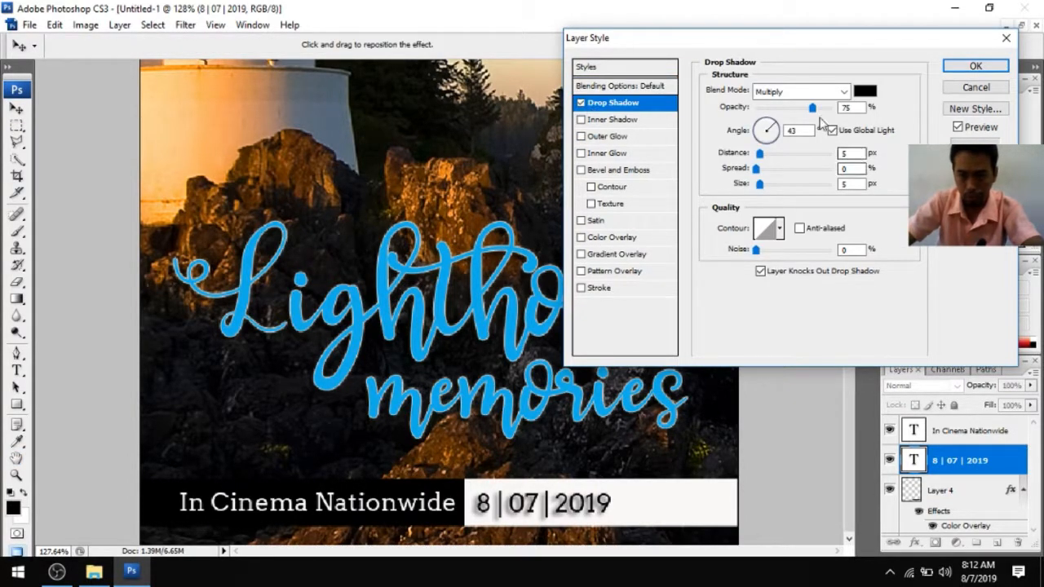
left_click(769, 124)
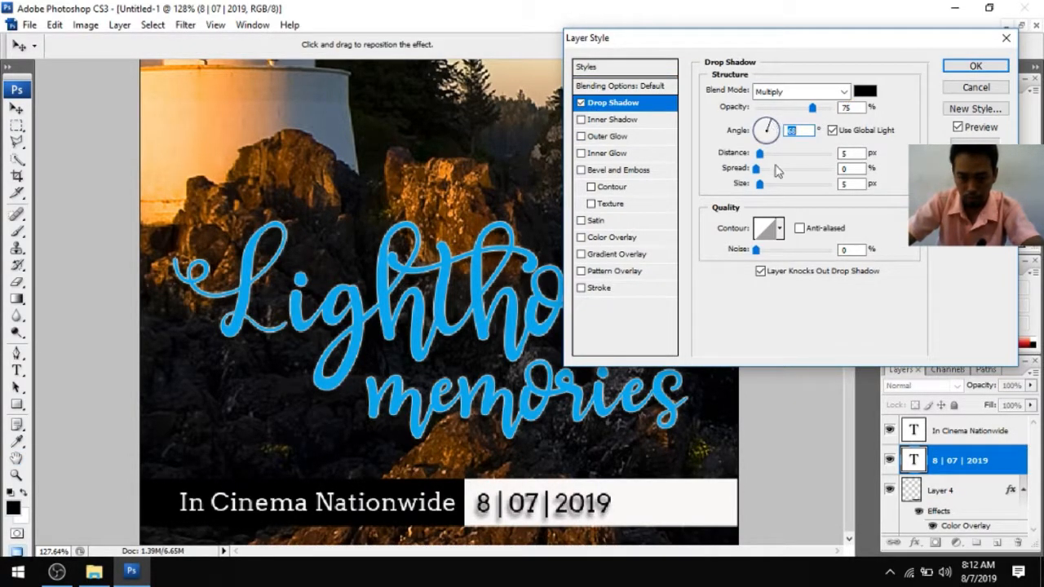
left_click_drag(759, 154, 756, 186)
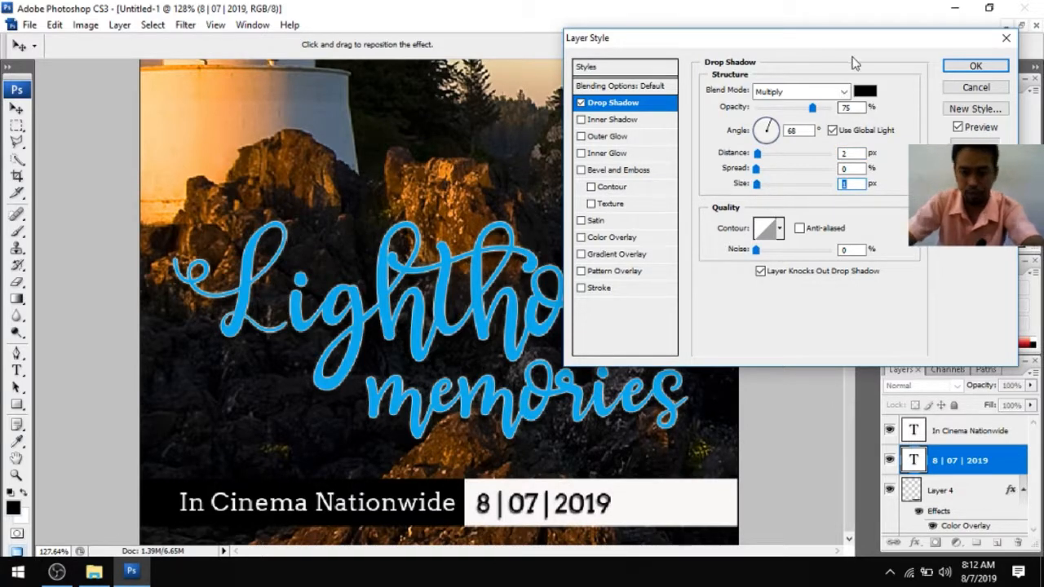
left_click(975, 66)
Free-transform the "8 | 07 | 2019" text, rotating it by 0.2°
key("ctrl+0")
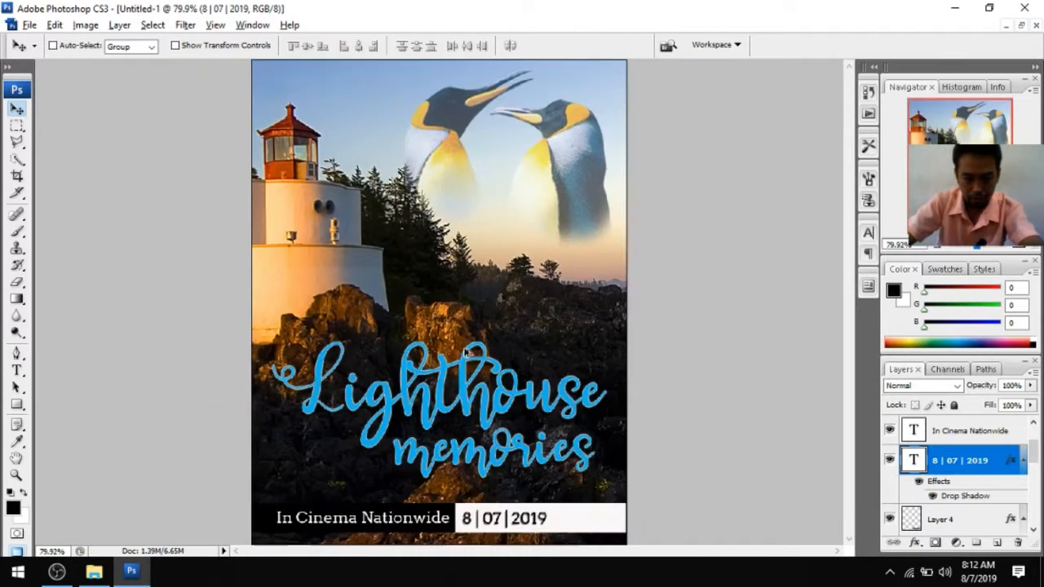
scroll(571, 465, "up", 5)
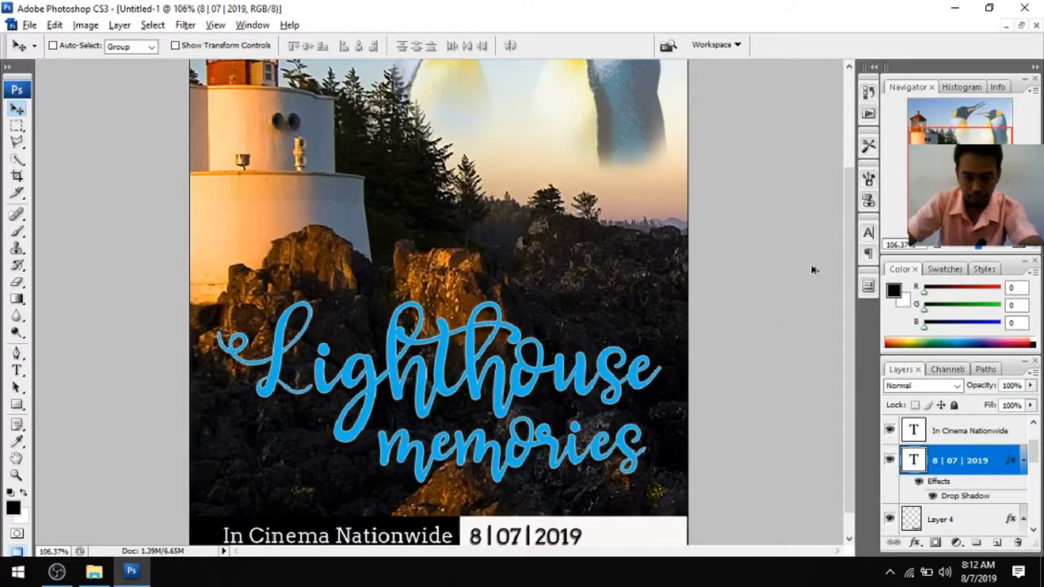
scroll(846, 280, "down", 1)
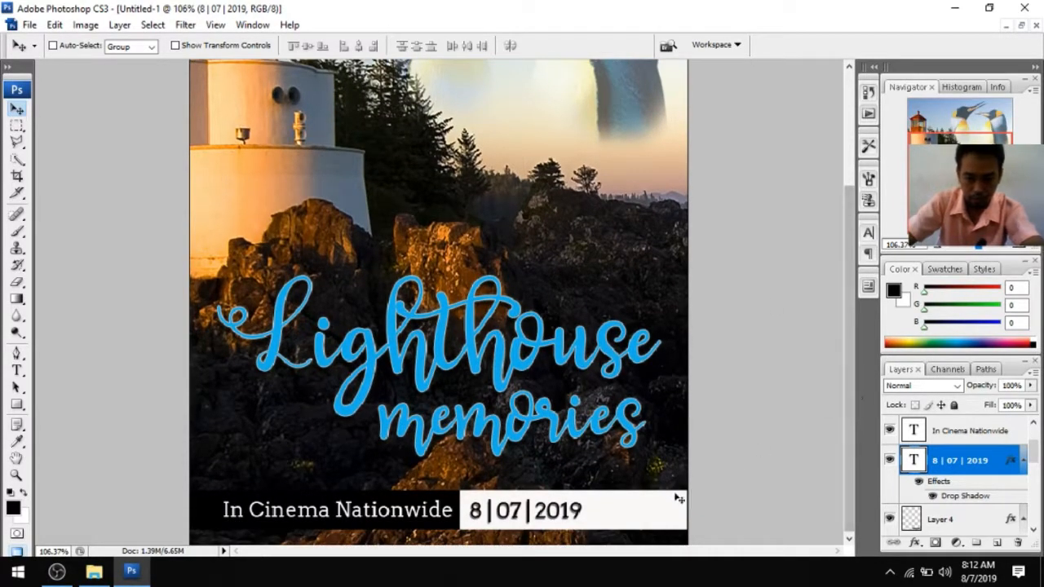
key("ctrl+t")
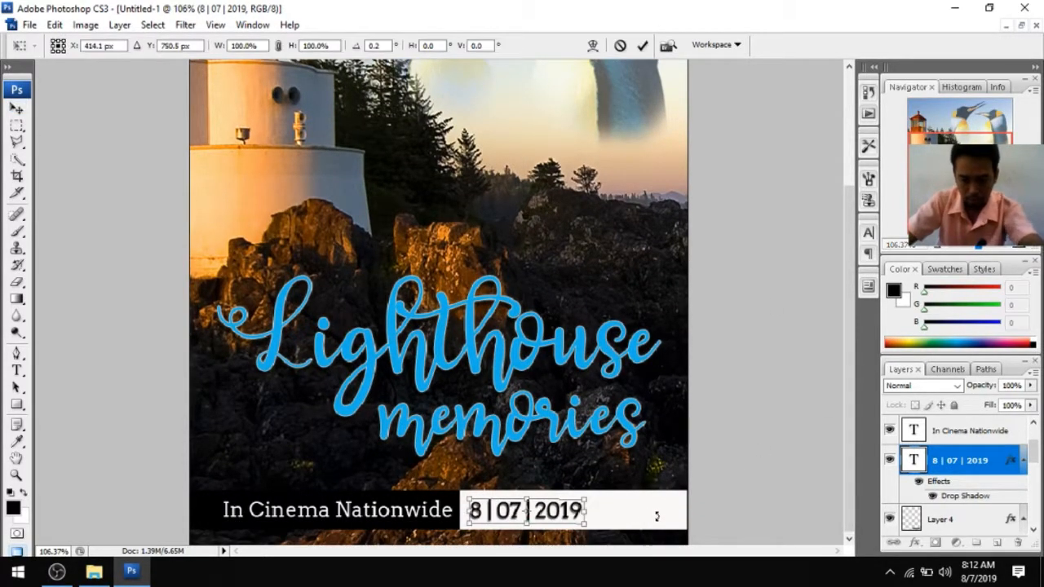
key("Return")
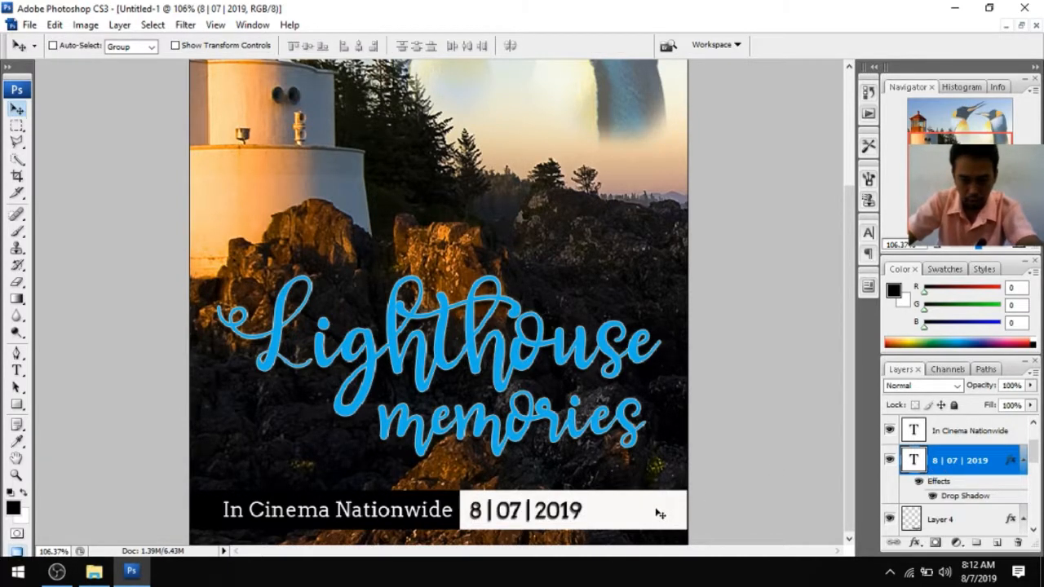
Stretch the white bar piece horizontally to 101.4% so it reaches past the picture's right edge
left_click(660, 514, "ctrl")
key("ctrl+t")
left_click_drag(687, 509, 690, 509)
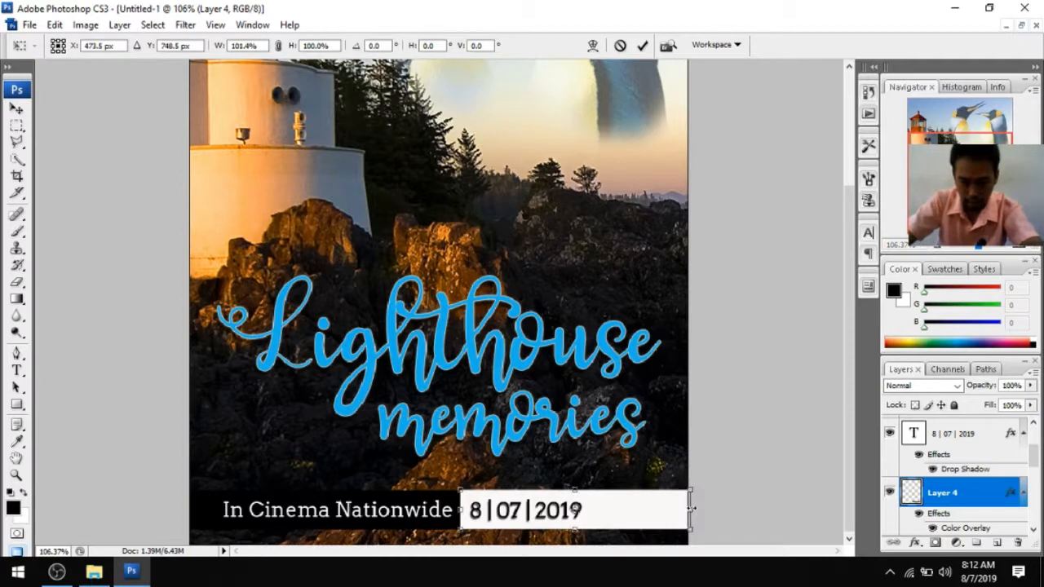
key("Return")
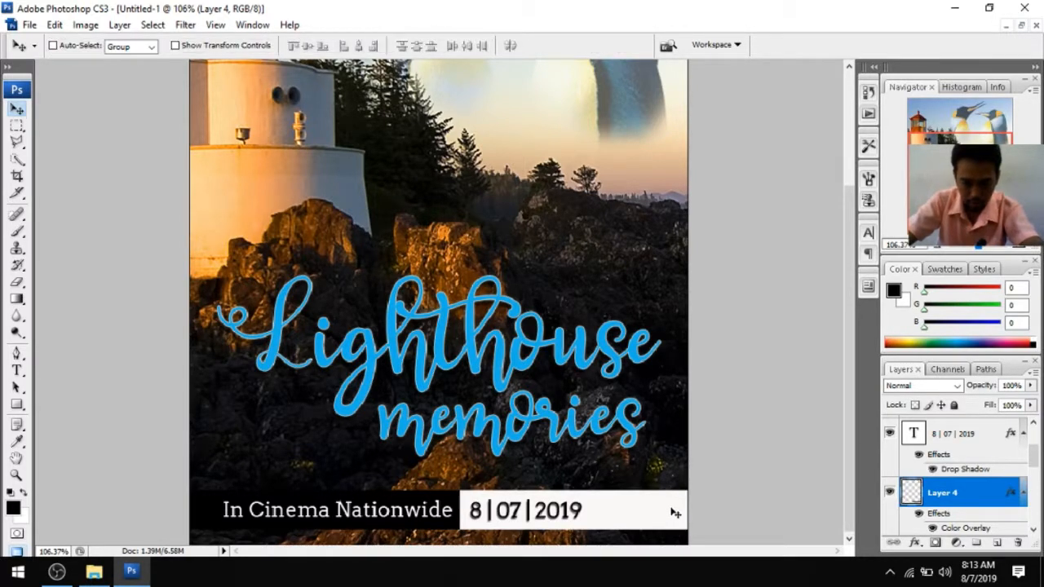
key("ctrl+t")
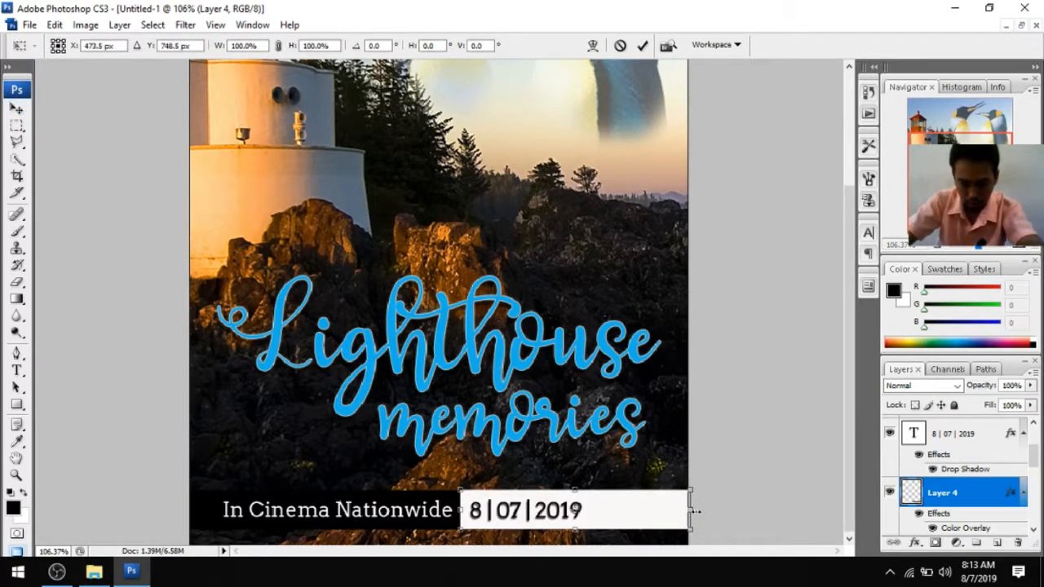
key("Return")
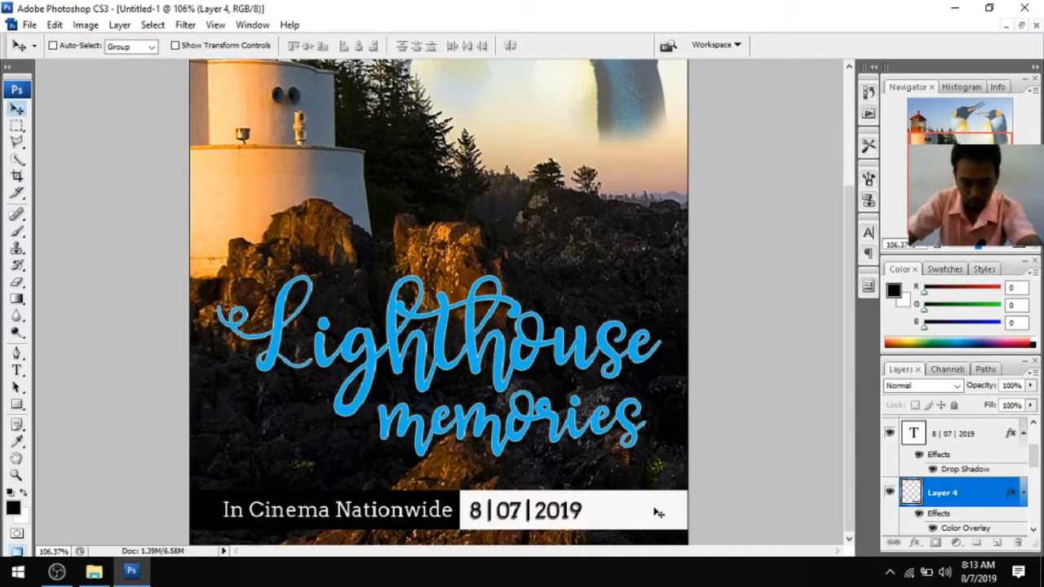
Lower the white bar layer's opacity to 65% in its blending options
double_click(973, 498)
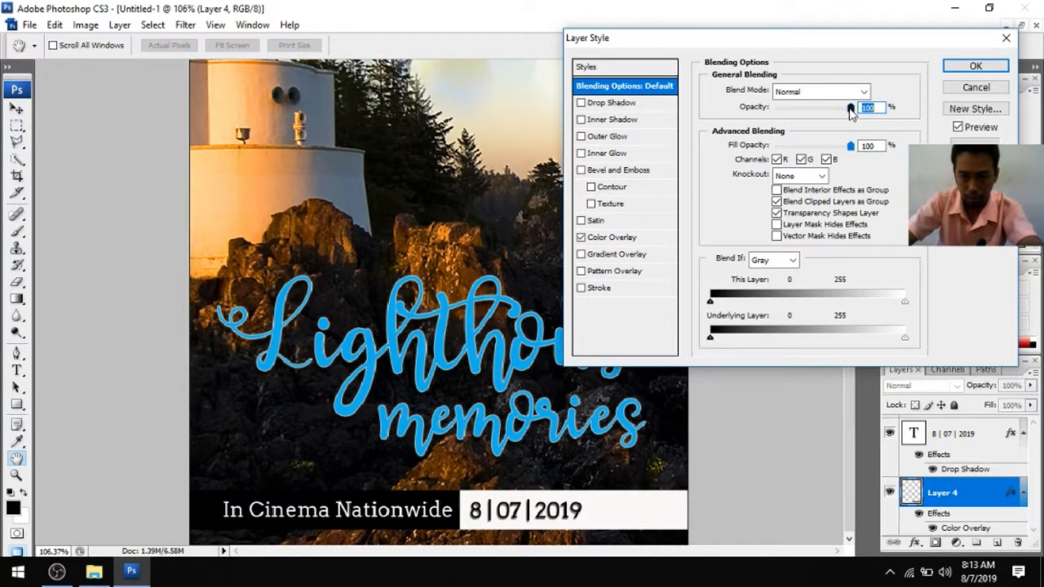
left_click_drag(851, 108, 828, 112)
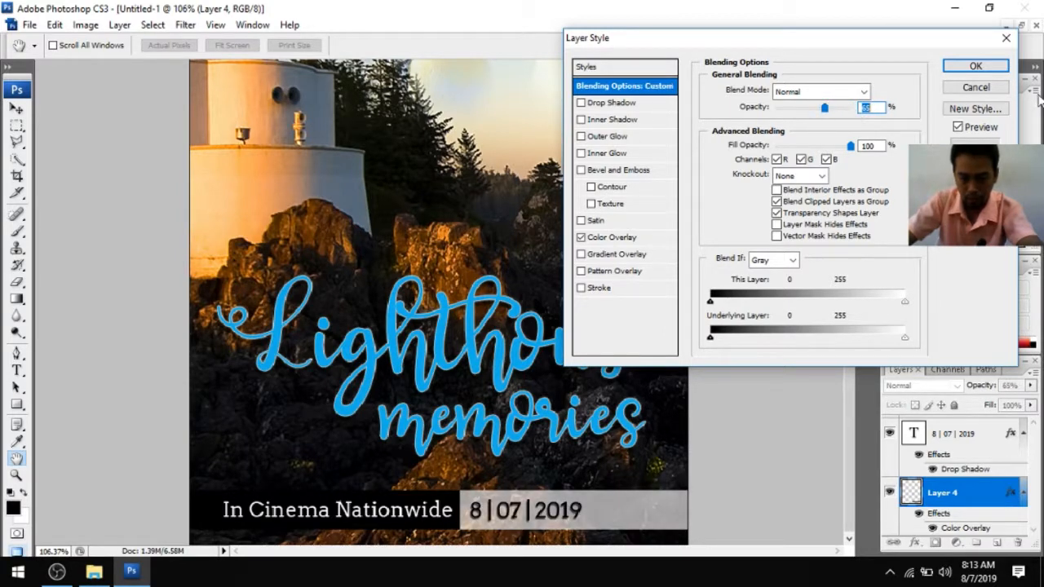
left_click(976, 66)
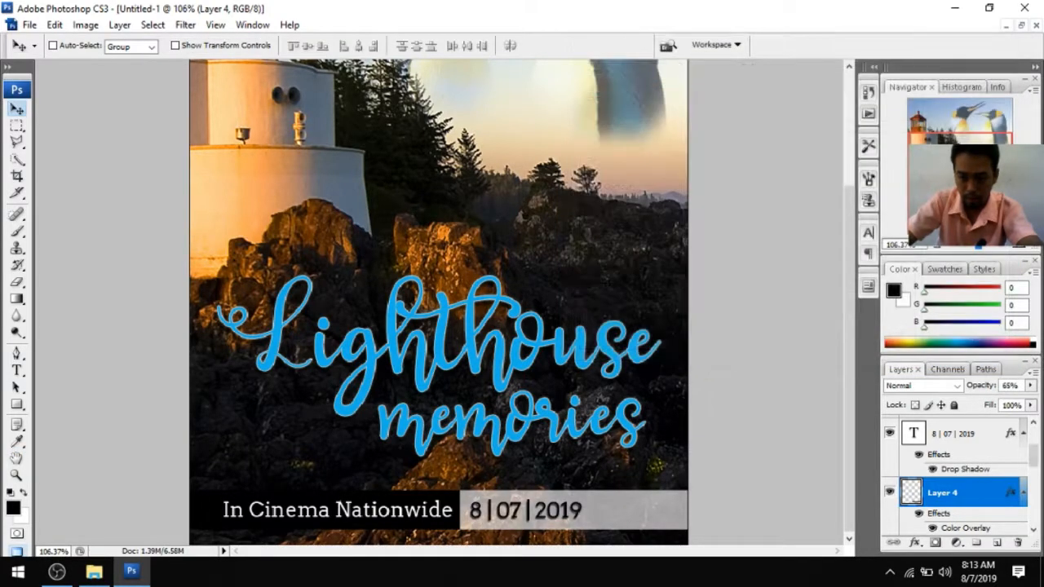
Try to copy the white bar's layer style onto the black Shape 1 bar, and undo the paste
right_click(978, 494)
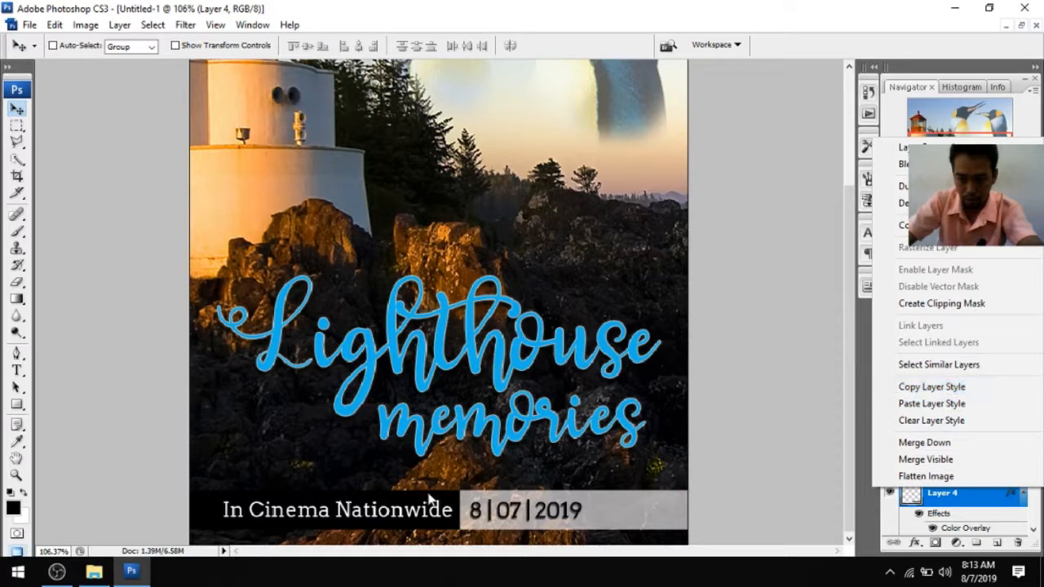
left_click(214, 511)
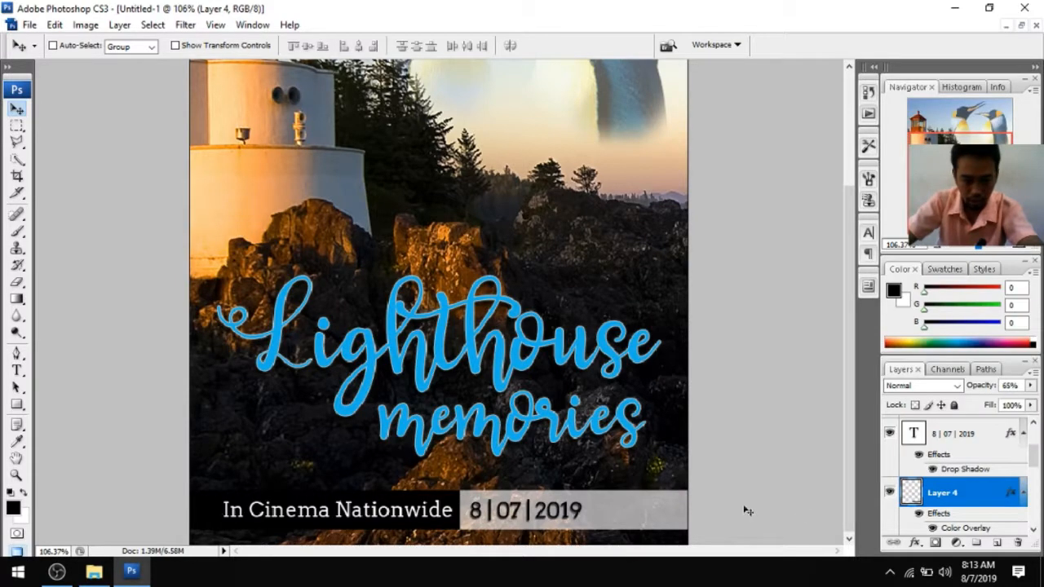
right_click(955, 499)
left_click(938, 396)
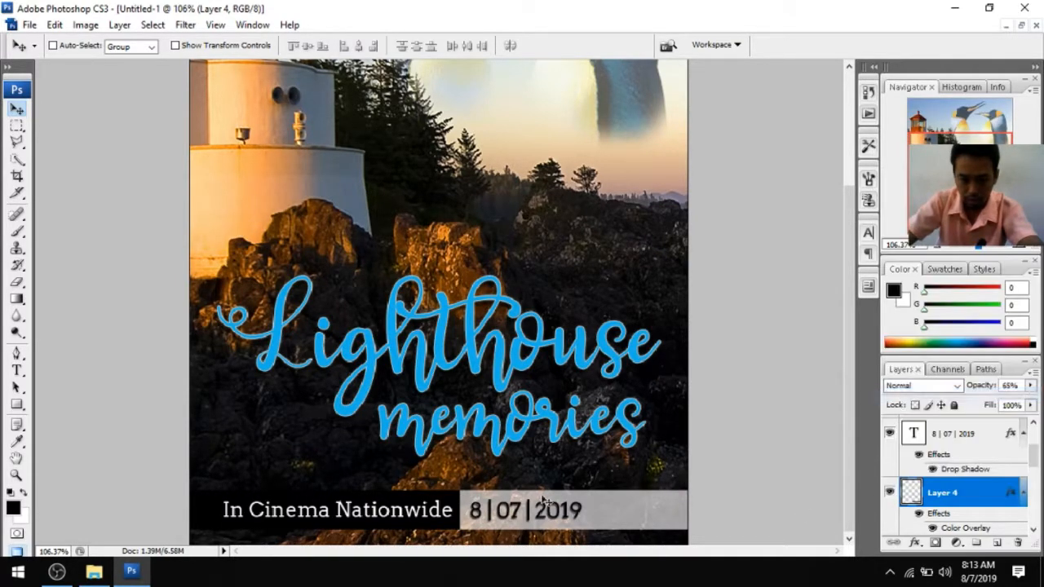
left_click(209, 522, "ctrl")
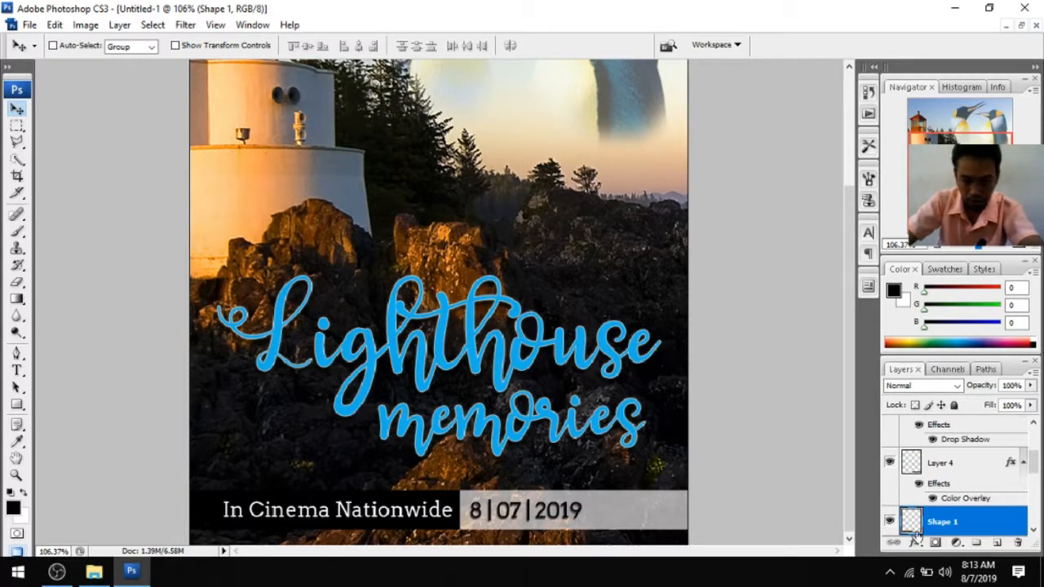
right_click(968, 532)
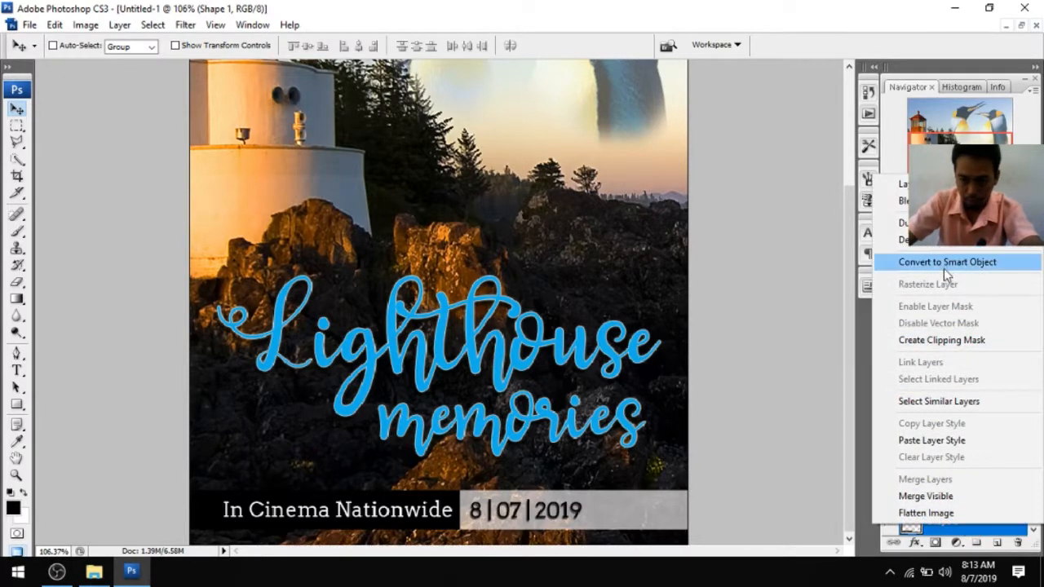
left_click(956, 442)
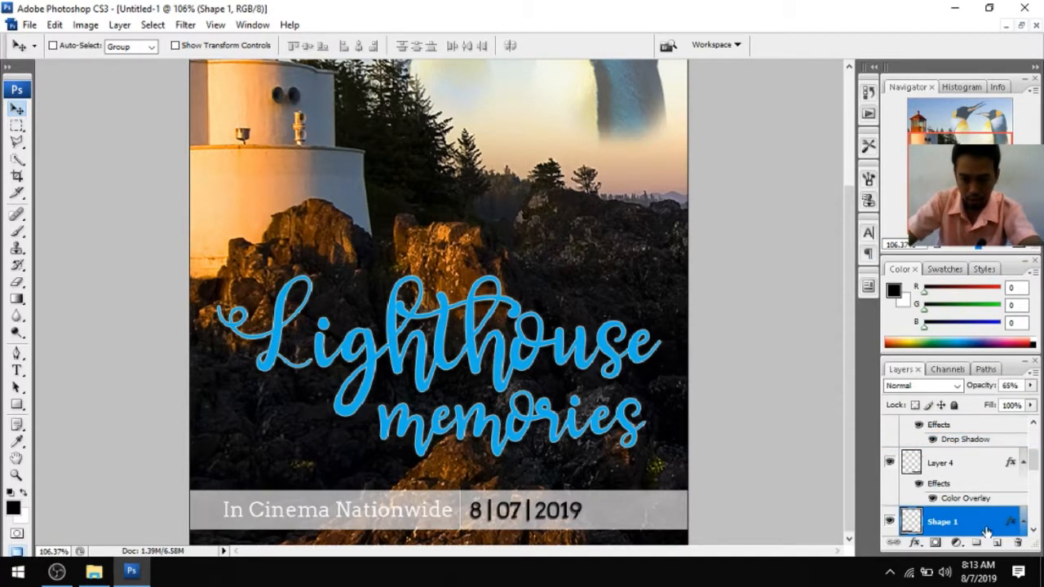
key("ctrl+z")
Lower the black Shape 1 bar's opacity to 68% in its blending options and fit the whole poster in view
double_click(991, 531)
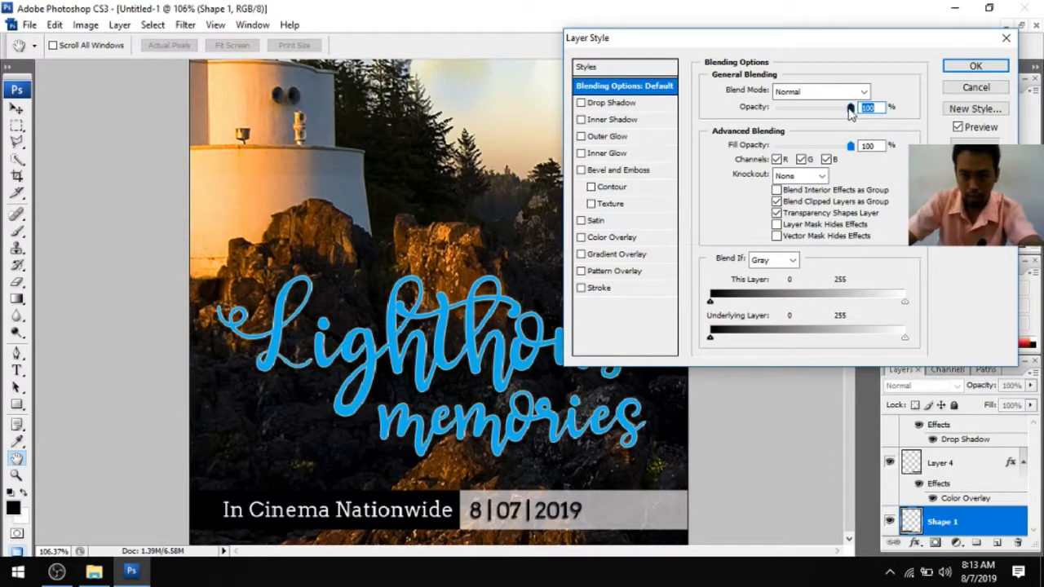
left_click_drag(851, 110, 830, 113)
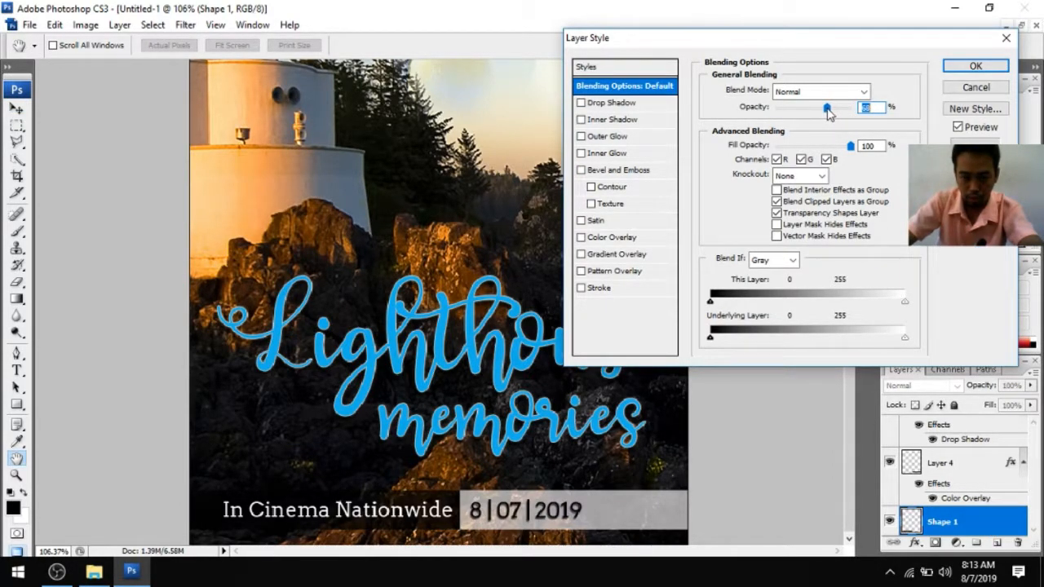
left_click(977, 69)
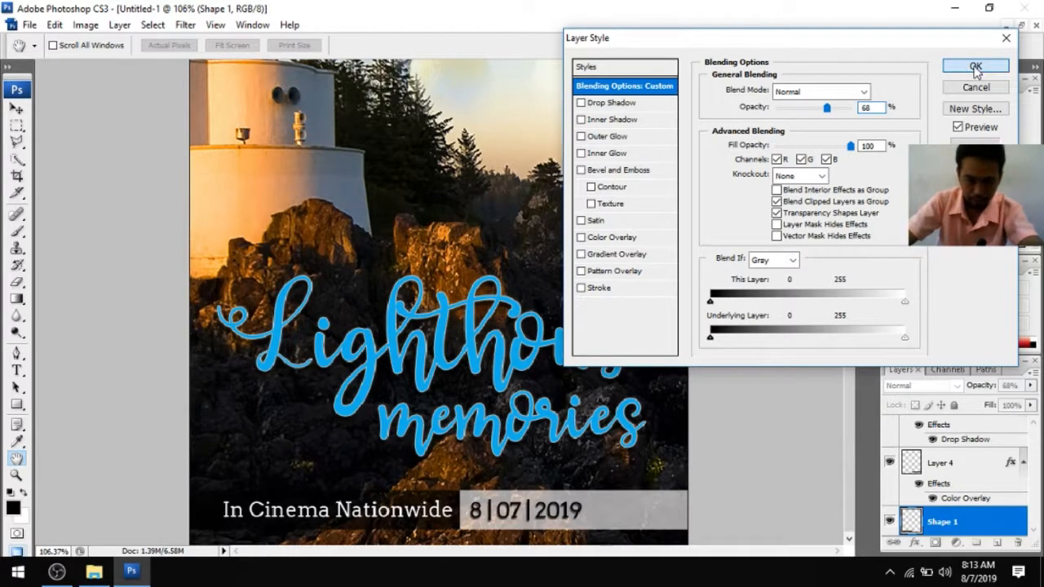
key("ctrl+0")
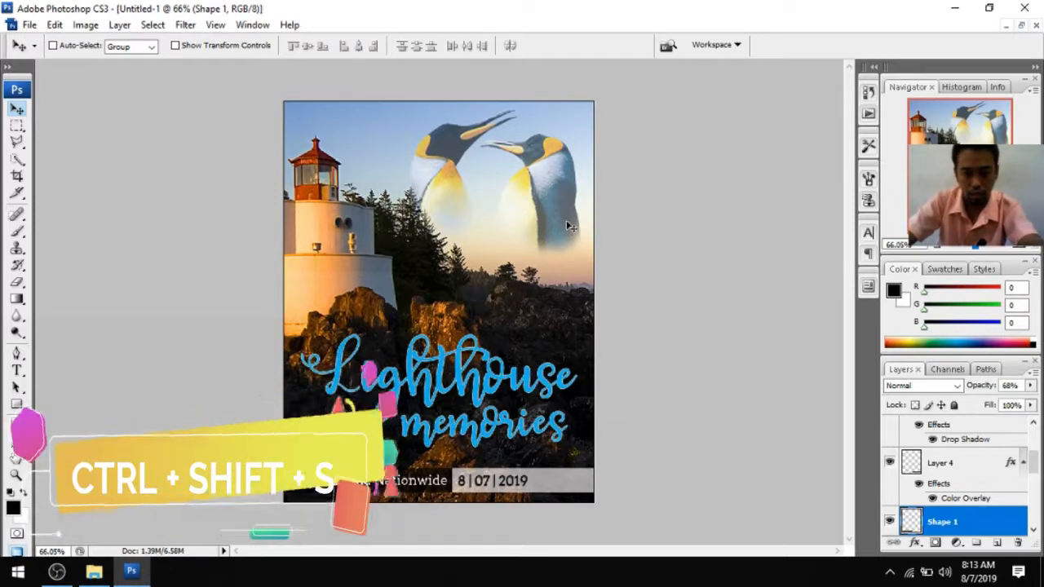
Start saving the poster under a new name, with the Desktop as location and JPEG as format
key("ctrl+shift+s")
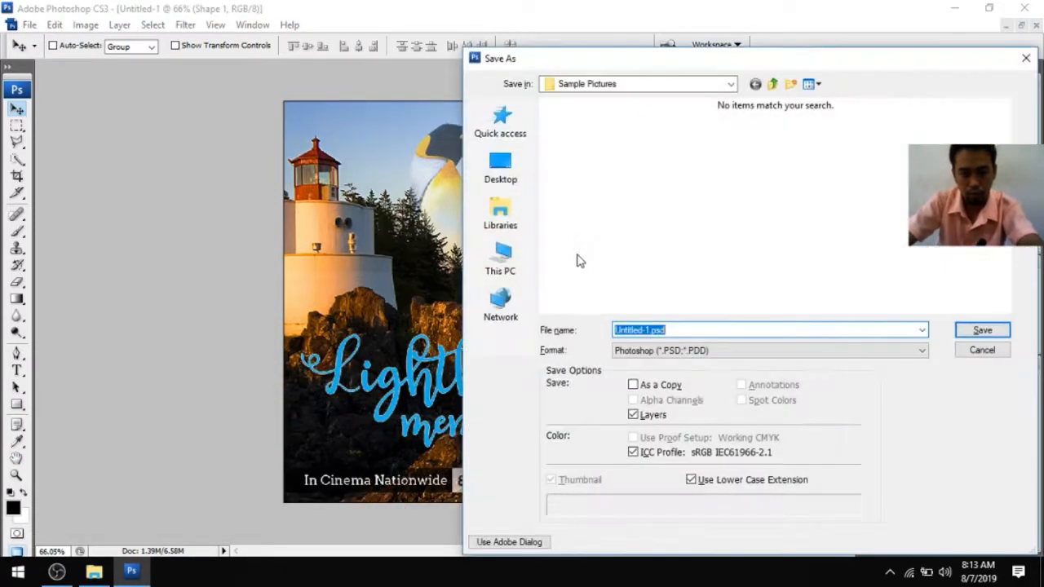
left_click_drag(765, 61, 619, 33)
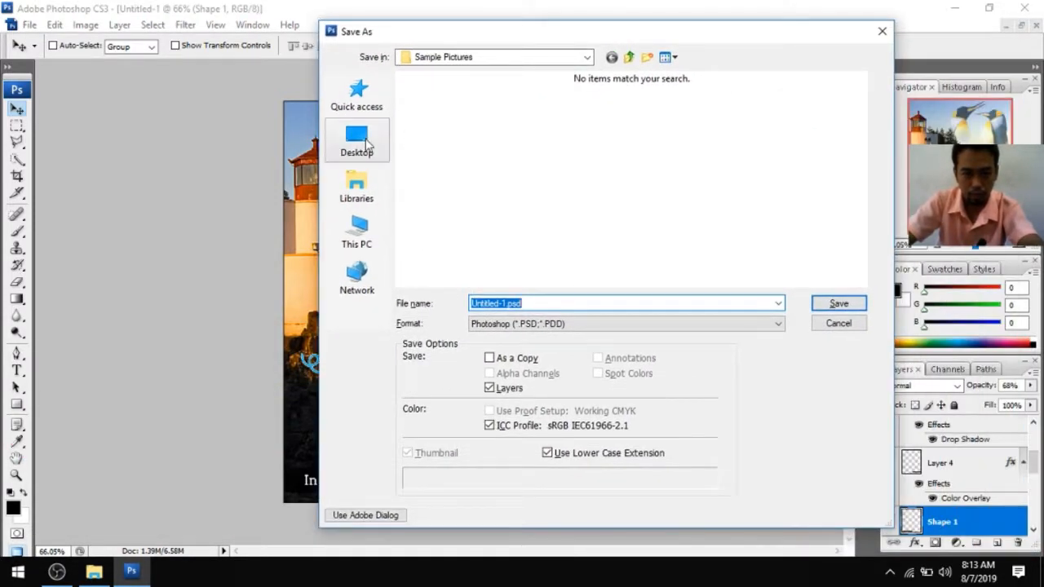
left_click(357, 137)
left_click(604, 326)
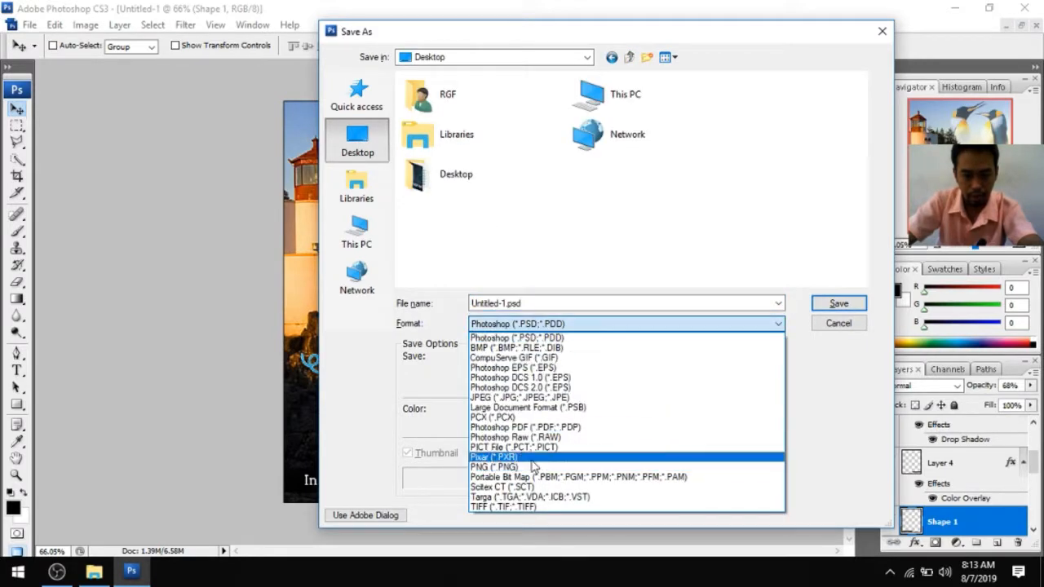
left_click(520, 397)
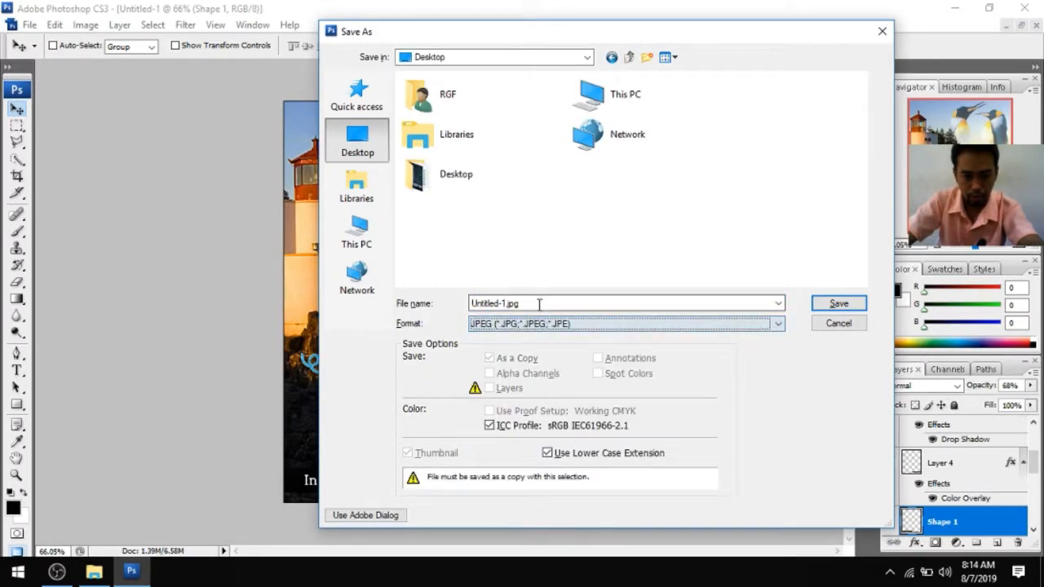
Try to save the JPEG on the Desktop under the file name cover
double_click(541, 303)
type("er")
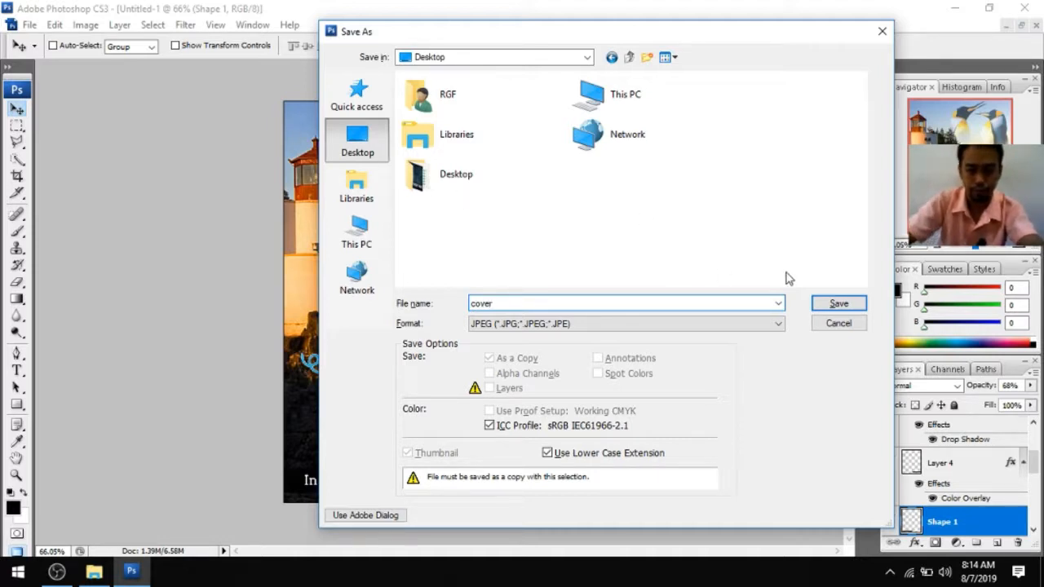
left_click(832, 303)
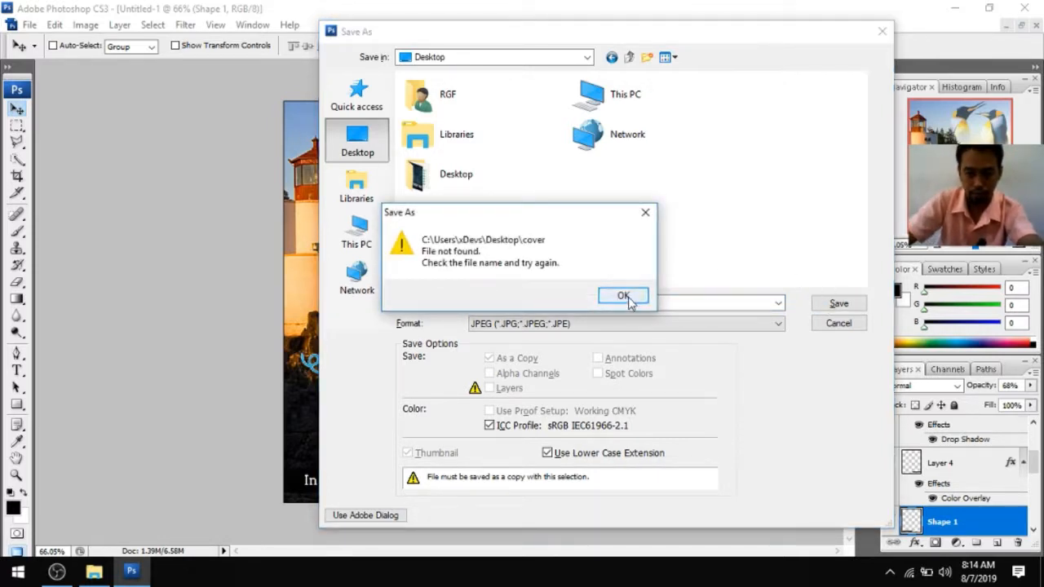
left_click(623, 296)
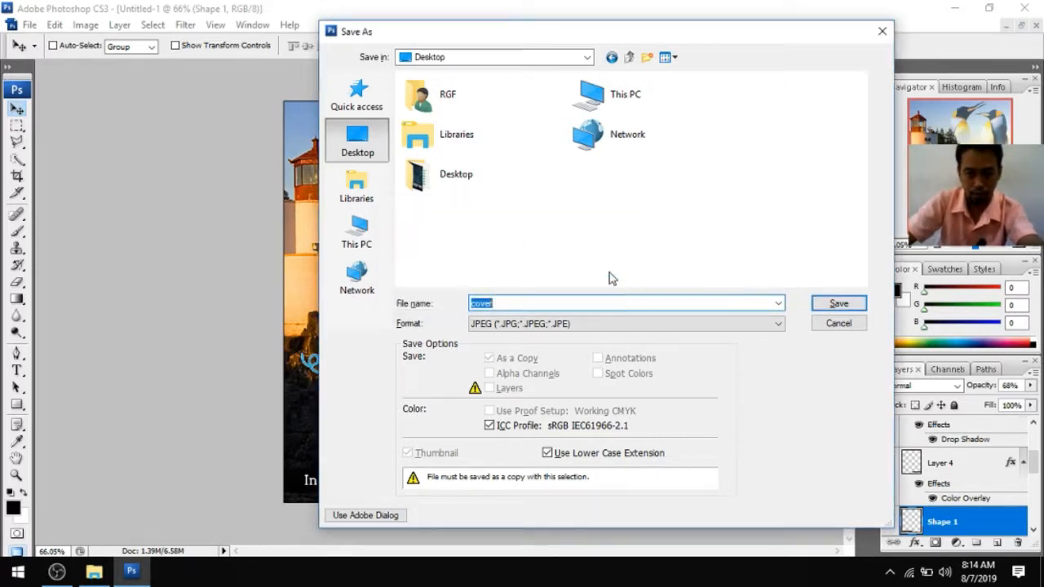
Save the JPEG to the Data (D:) drive as sample cover, declining to replace the existing cover.jpg
left_click(355, 230)
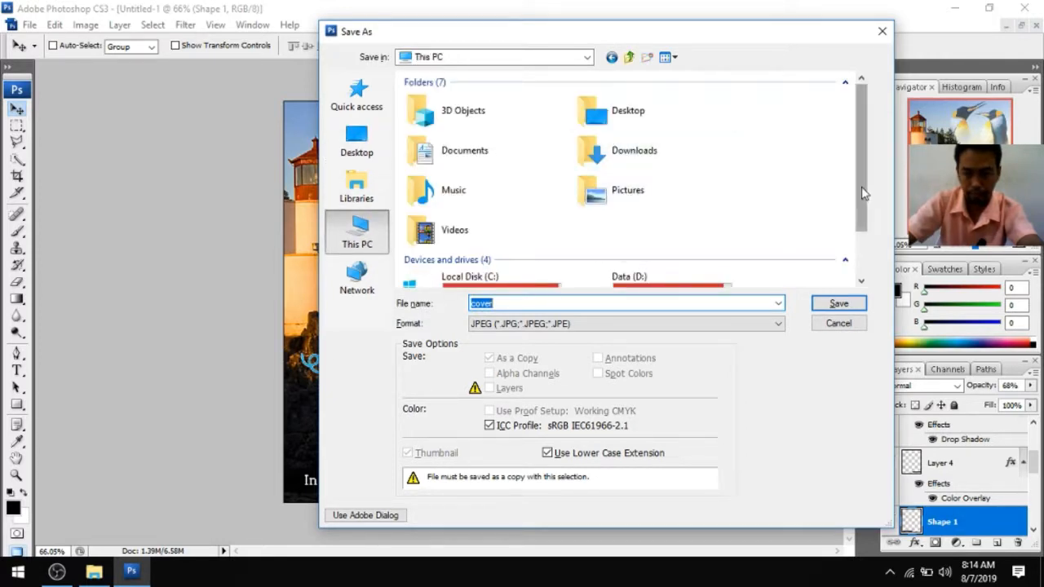
left_click_drag(863, 193, 863, 235)
left_click(620, 235)
left_click(838, 305)
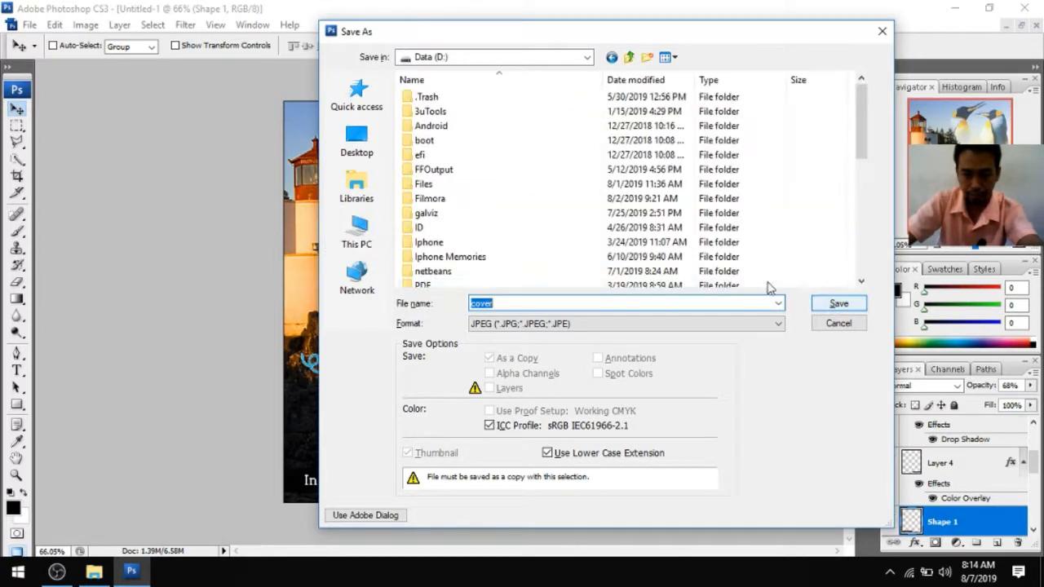
left_click(839, 309)
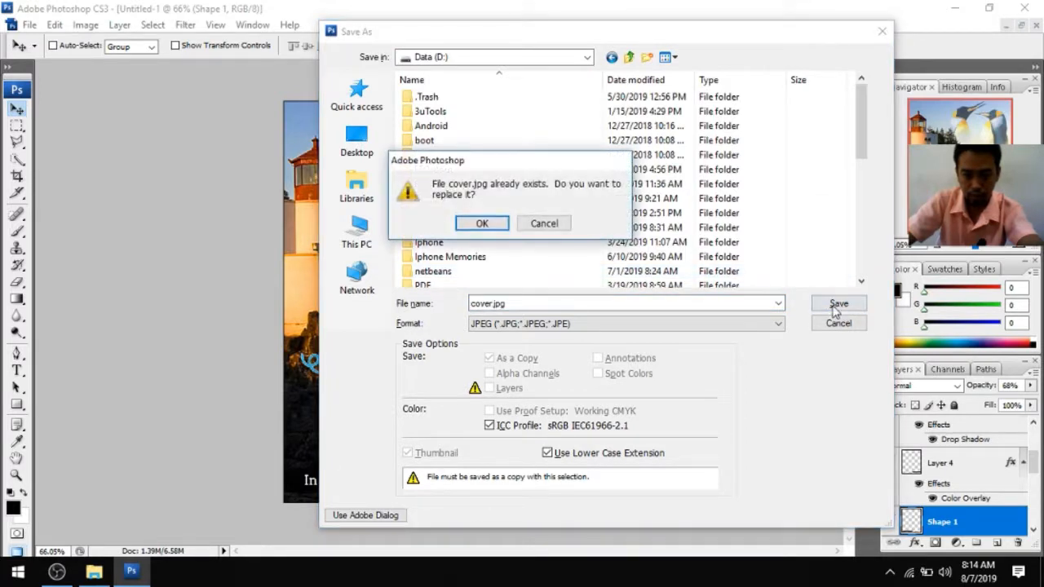
left_click(538, 226)
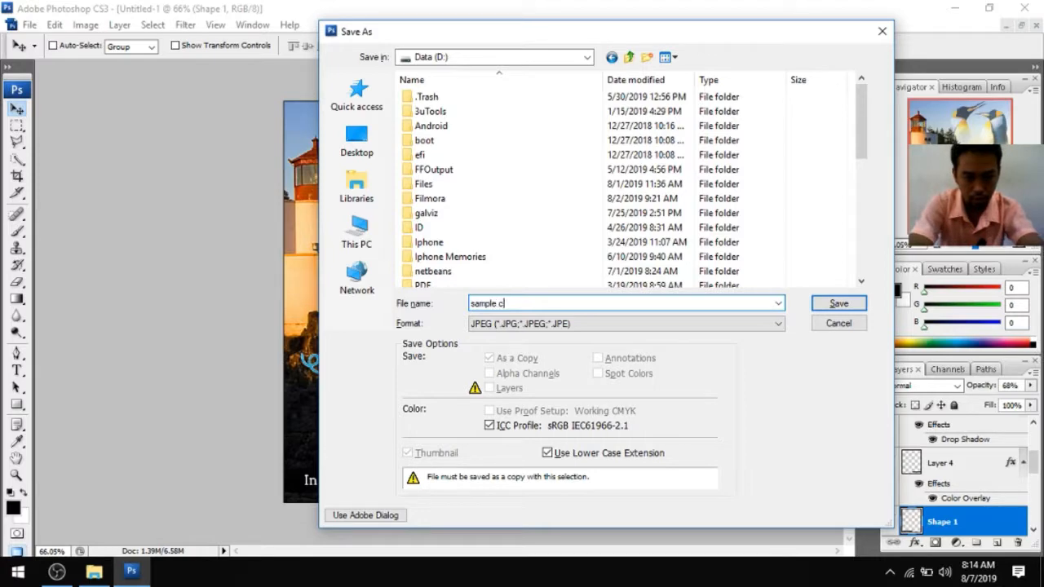
left_click(826, 308)
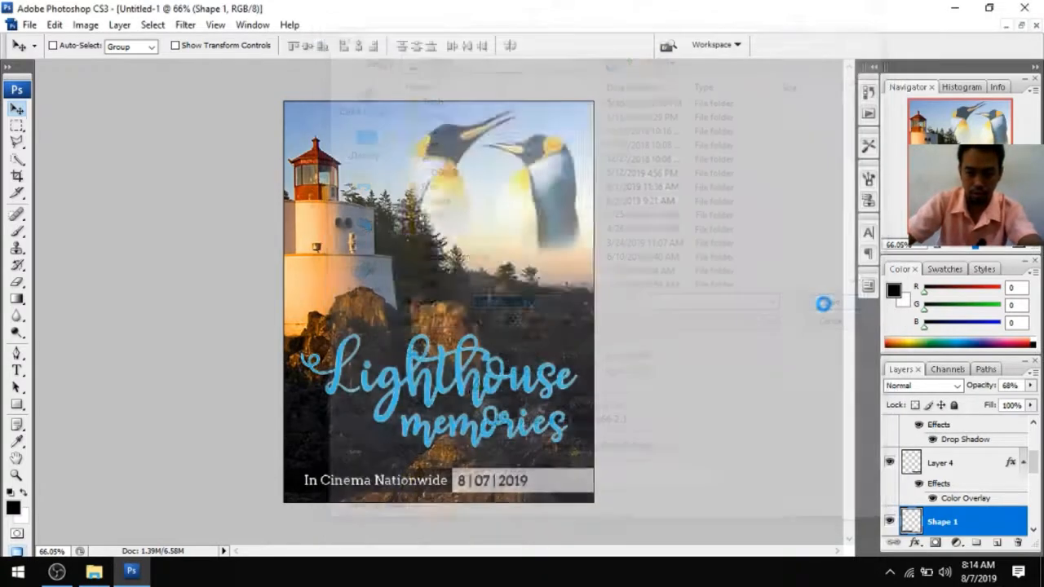
left_click(608, 145)
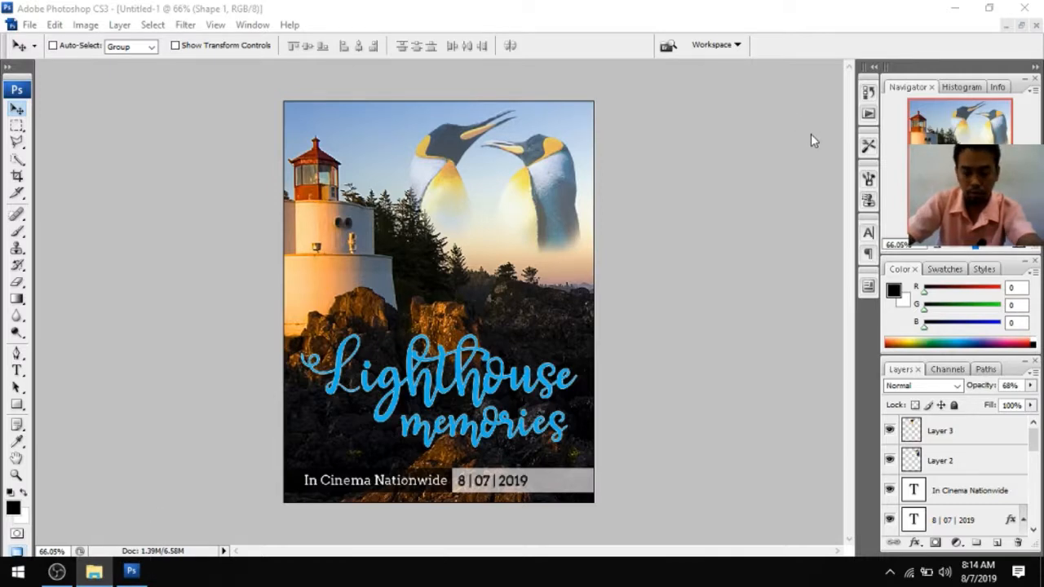
Switch to File Explorer and open sample cover.jpg from the Data (D:) drive
left_click(94, 571)
left_click_drag(454, 152, 391, 152)
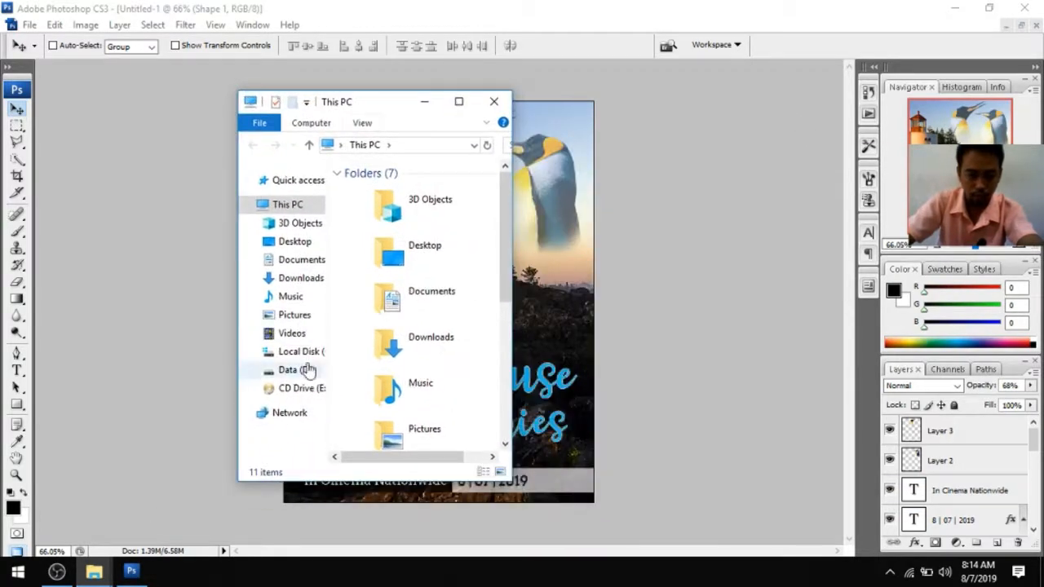
left_click(296, 369)
scroll(424, 232, "down", 8)
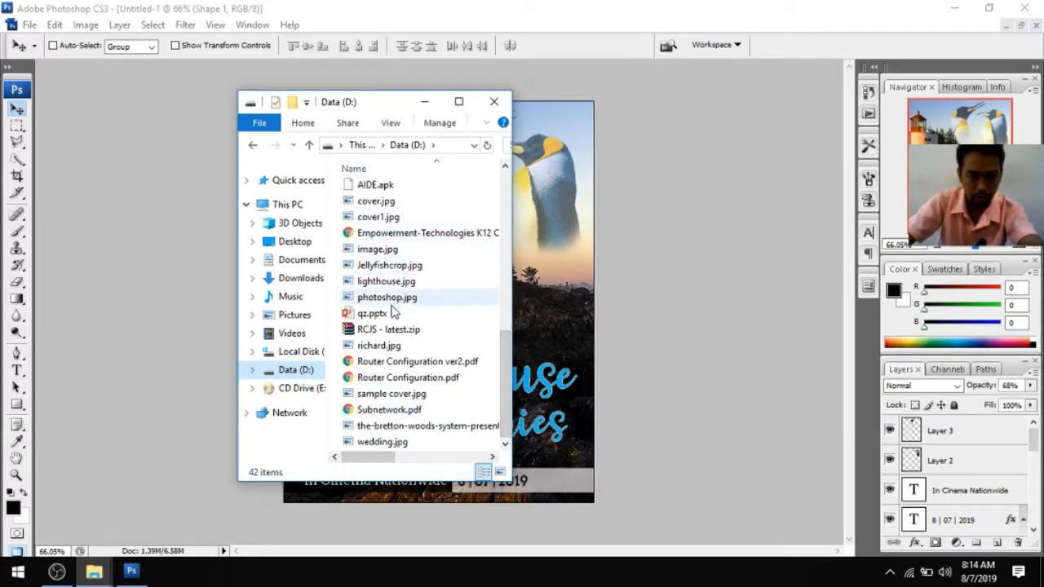
left_click(390, 396)
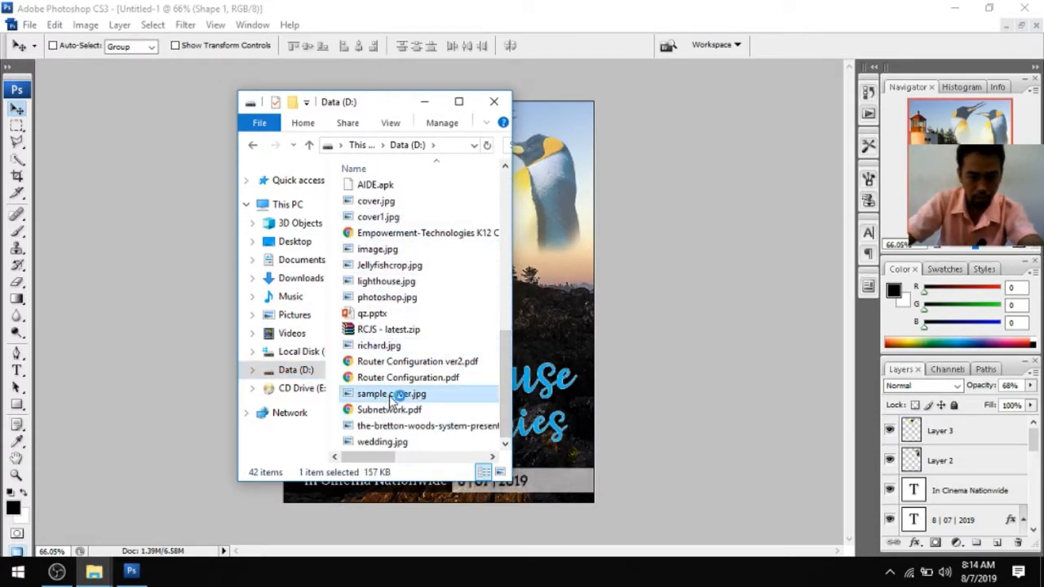